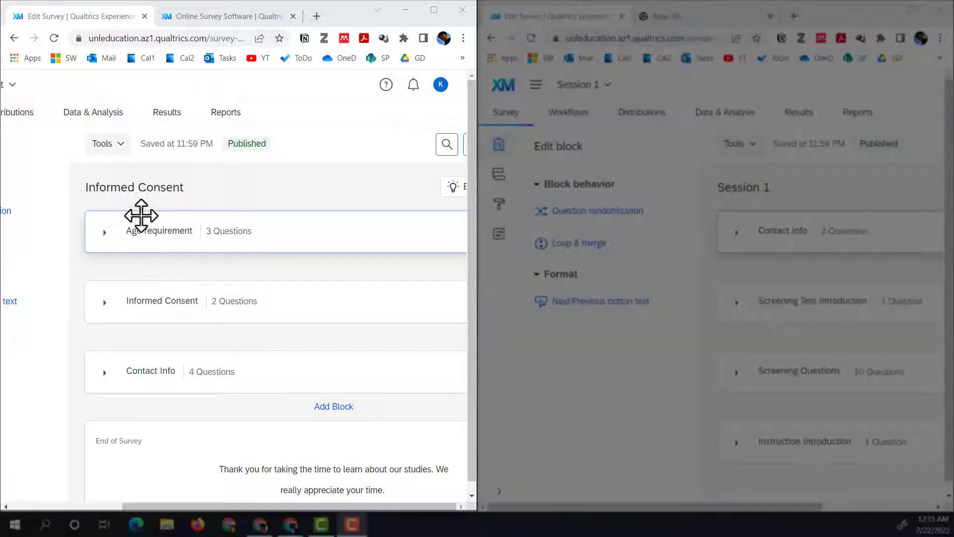
# Step: Switch the left window to the live survey page, the 'Online Survey Software' tab, beside the Session 1 editor
pyautogui.click(571, 117)
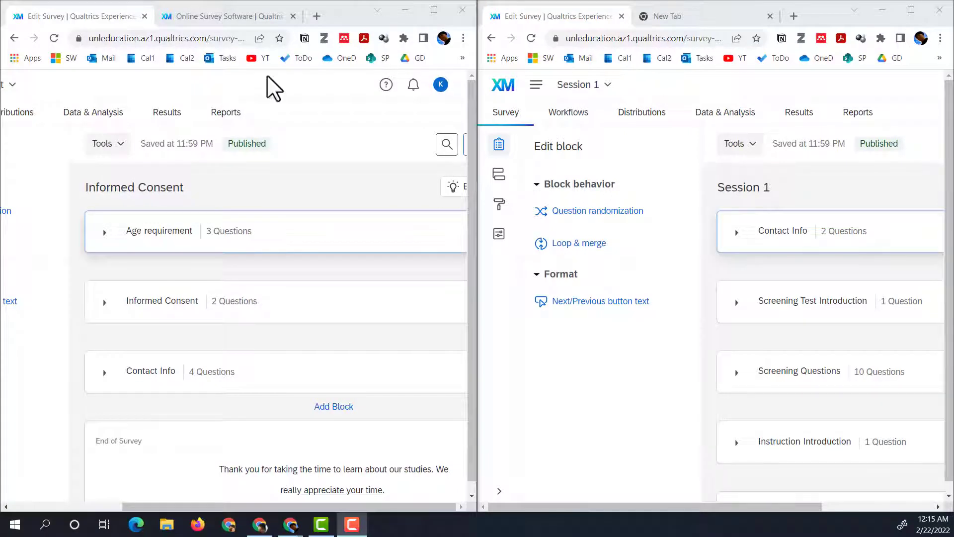
pyautogui.click(187, 396)
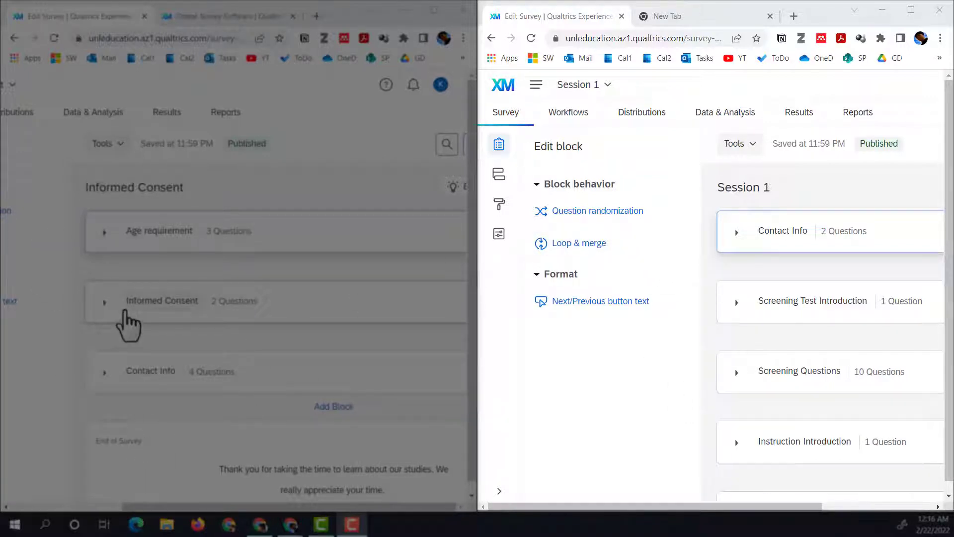
pyautogui.click(193, 19)
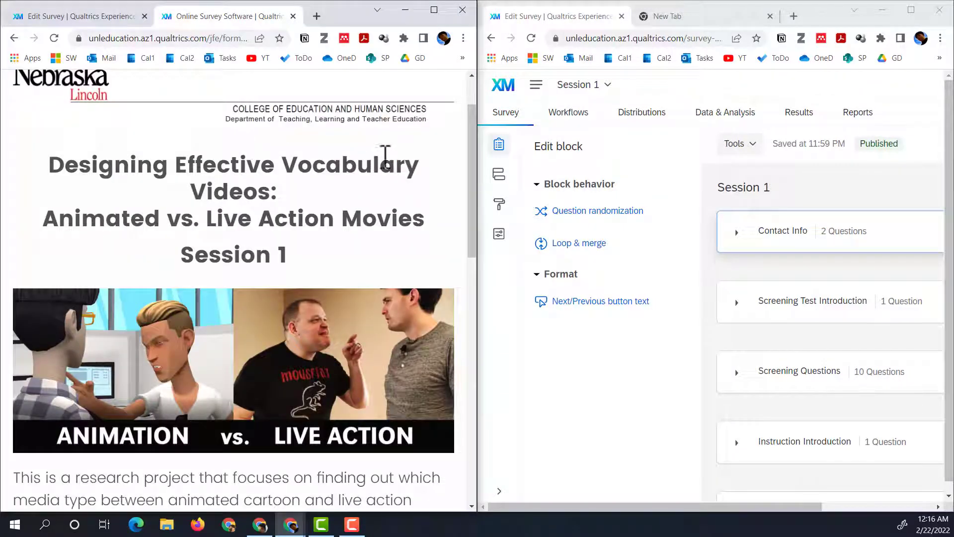
# Step: On the full-screen consent page, answer age 21, choose English as native language, agree, and continue
pyautogui.press('super+Up')
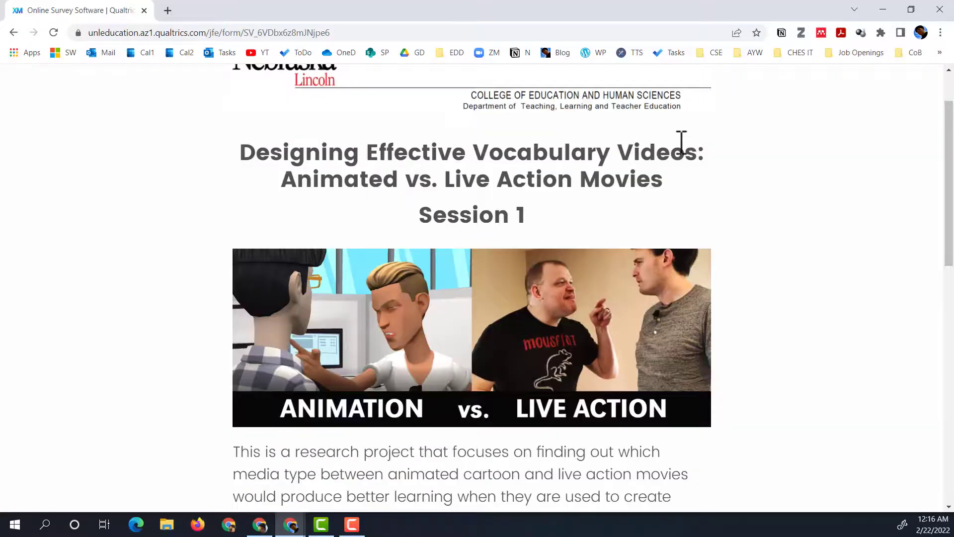
pyautogui.scroll(-9, 682, 144)
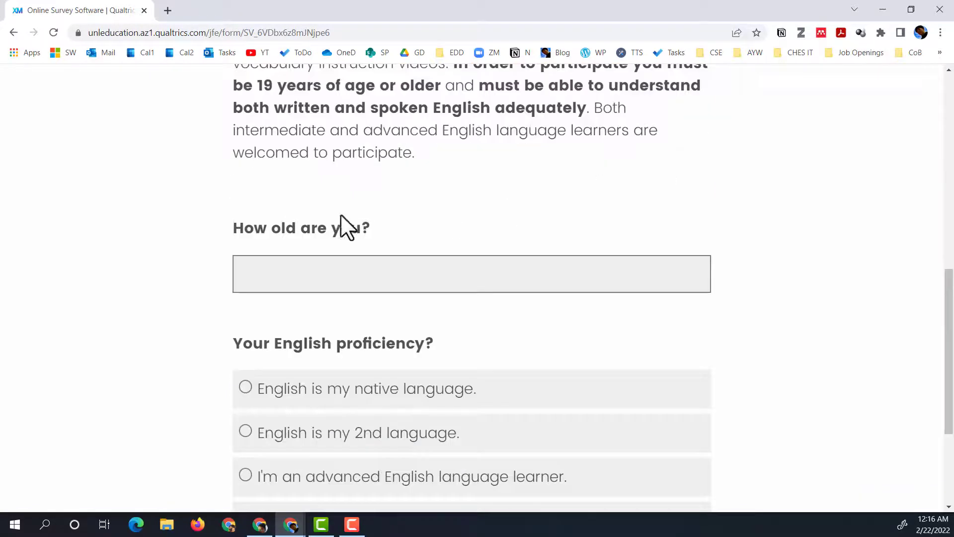
pyautogui.click(328, 276)
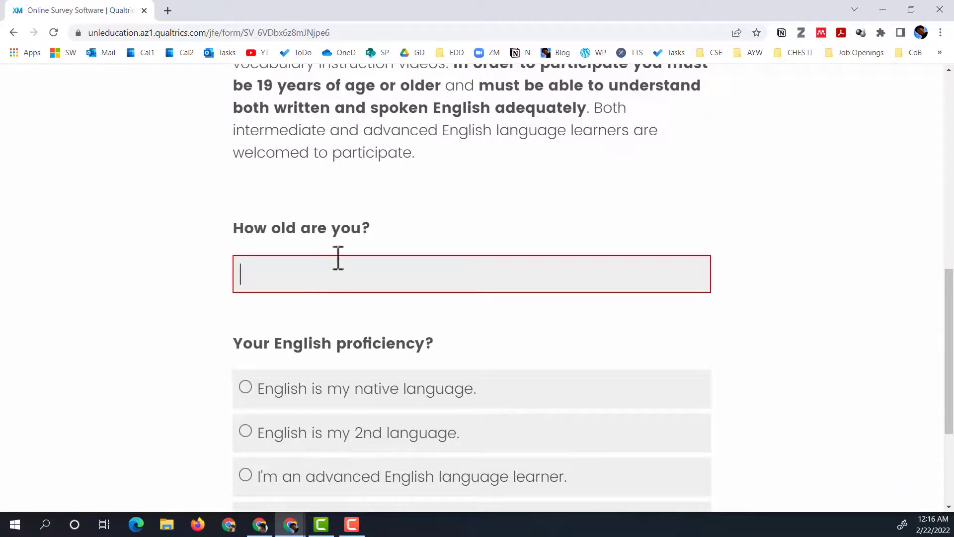
pyautogui.write('21')
pyautogui.click(246, 388)
pyautogui.scroll(-4, 645, 426)
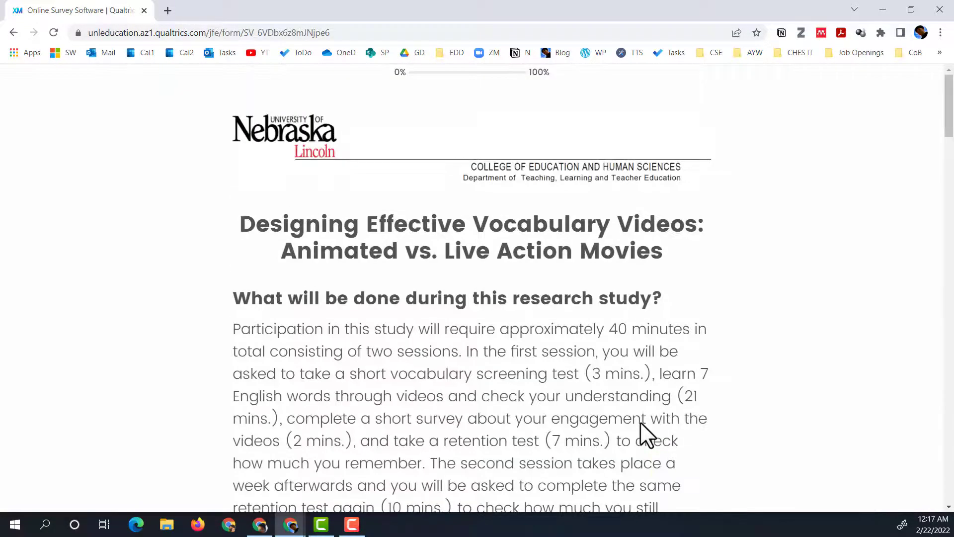
pyautogui.scroll(-20, 549, 341)
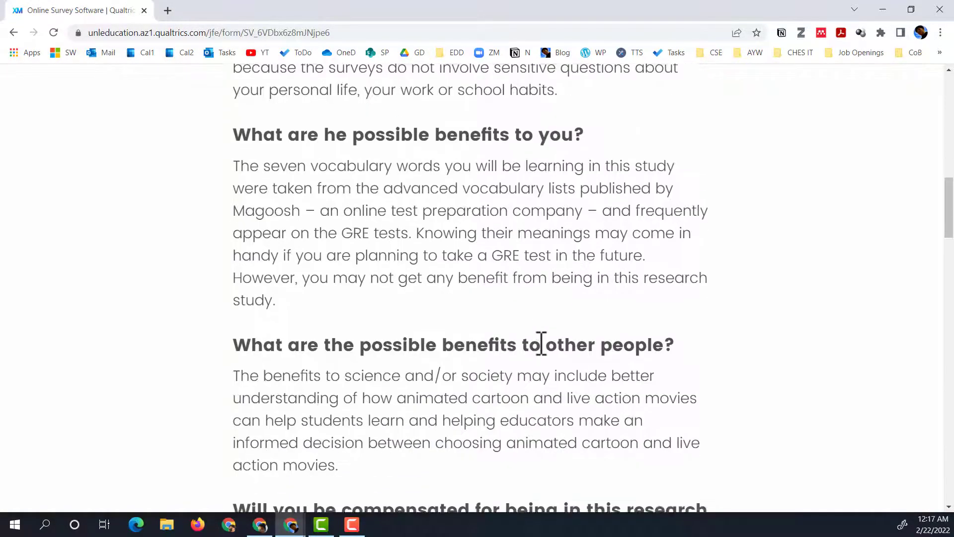
pyautogui.scroll(-17, 537, 343)
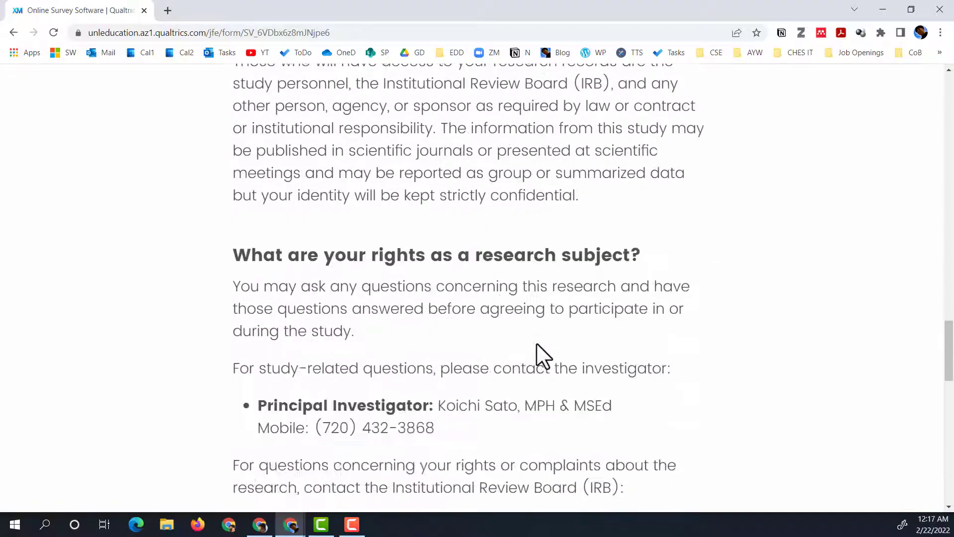
pyautogui.scroll(-12, 543, 356)
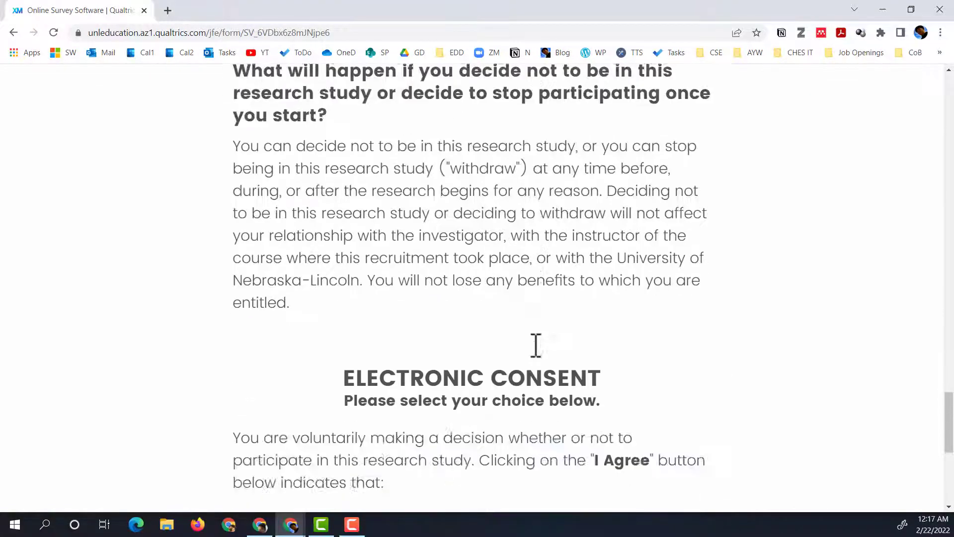
pyautogui.scroll(-5, 536, 345)
pyautogui.click(371, 343)
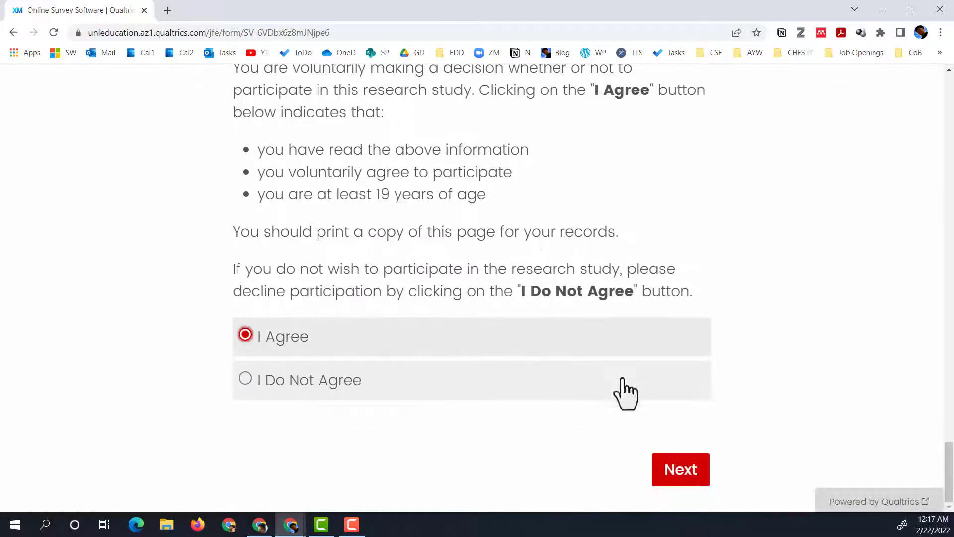
pyautogui.click(672, 475)
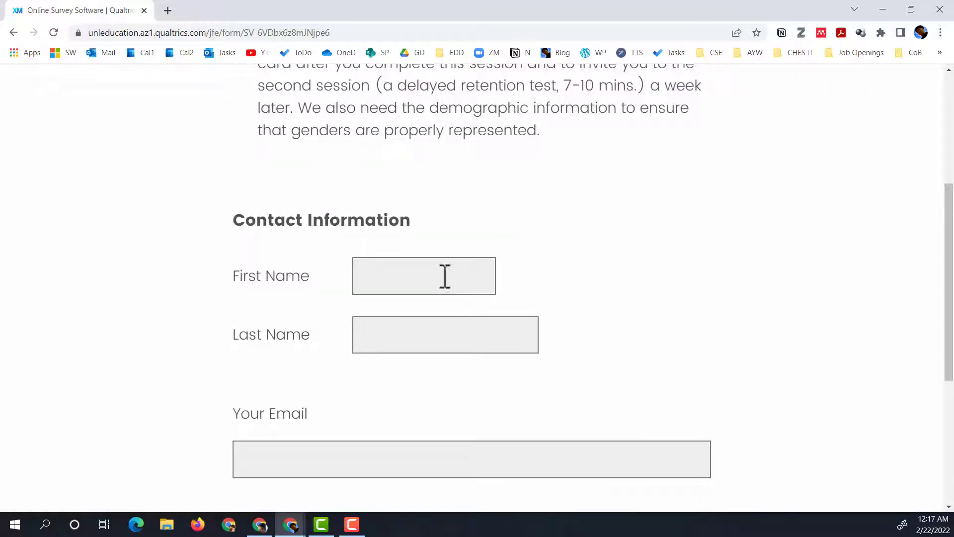
# Step: Fill in a first and last name, an e-mail address and Male gender, then submit the contact page
pyautogui.click(440, 272)
pyautogui.write('George')
pyautogui.press('Tab')
pyautogui.write('Michael')
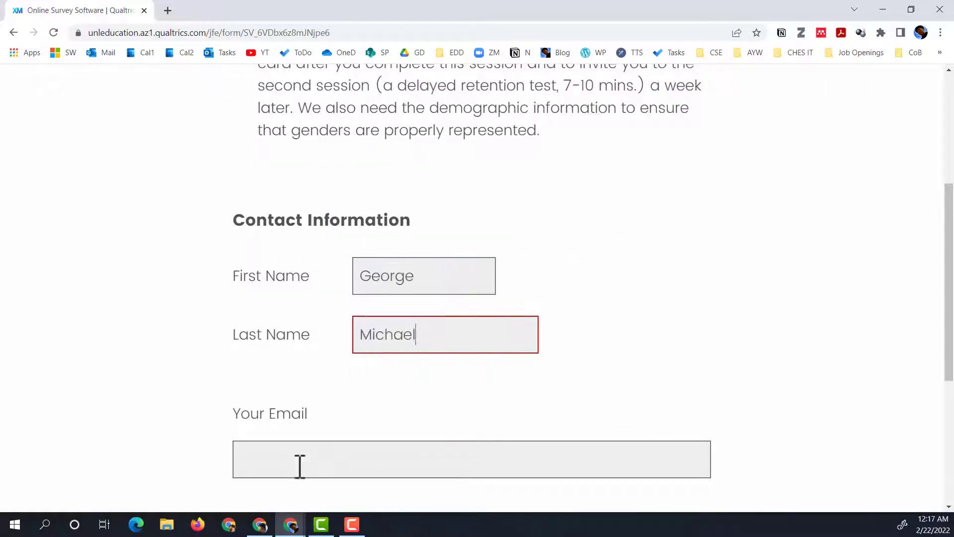
pyautogui.click(299, 457)
pyautogui.scroll(-4, 398, 417)
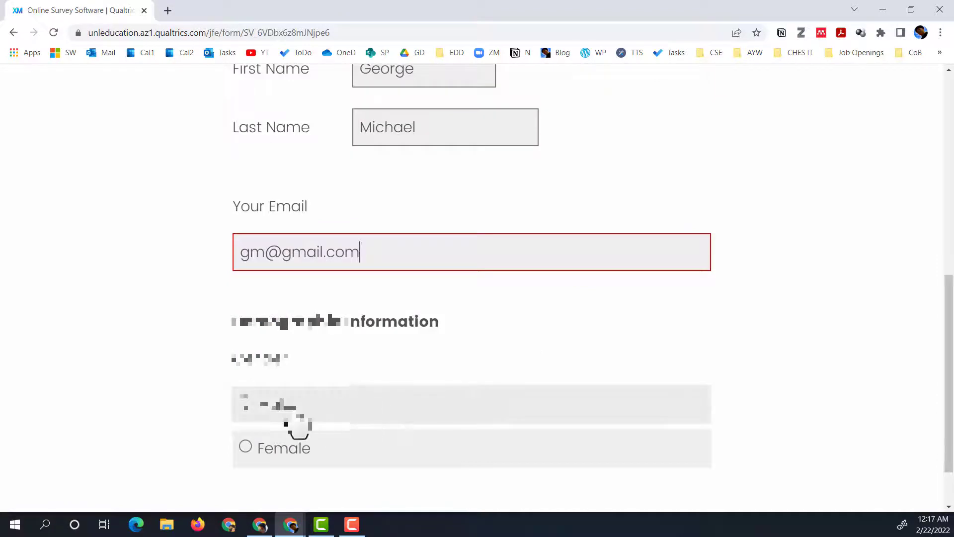
pyautogui.click(296, 417)
pyautogui.scroll(-2, 497, 437)
pyautogui.click(681, 470)
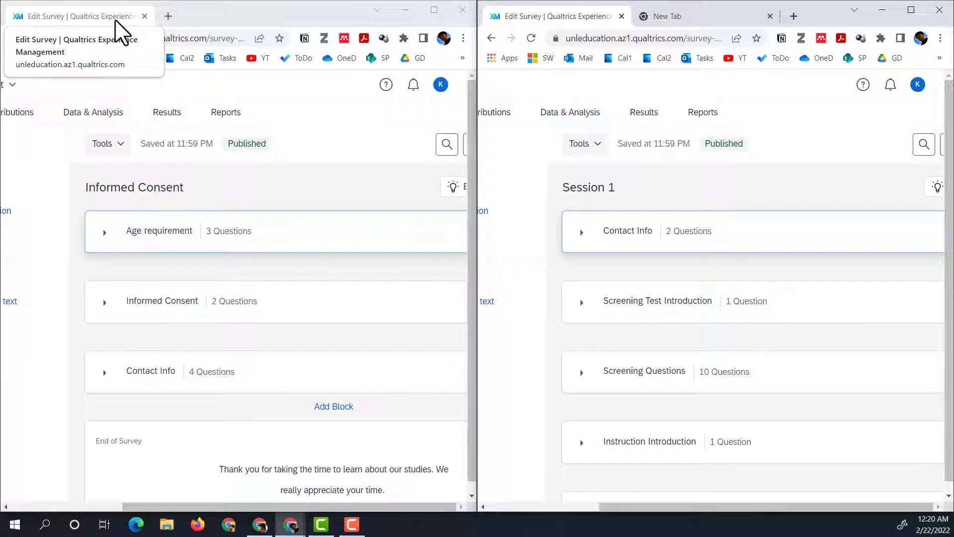
# Step: Maximize the Informed Consent survey editor and review its survey flow elements
pyautogui.doubleClick(111, 11)
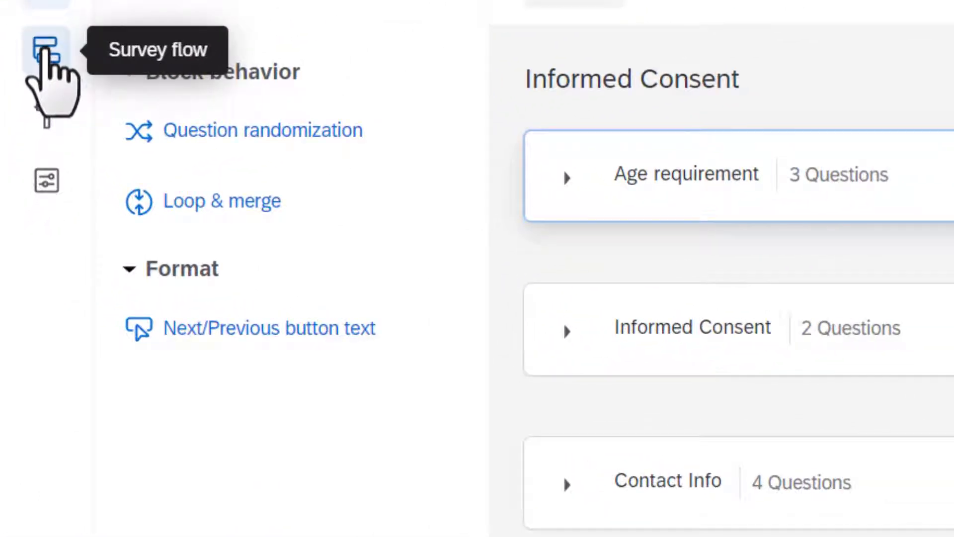
pyautogui.click(20, 169)
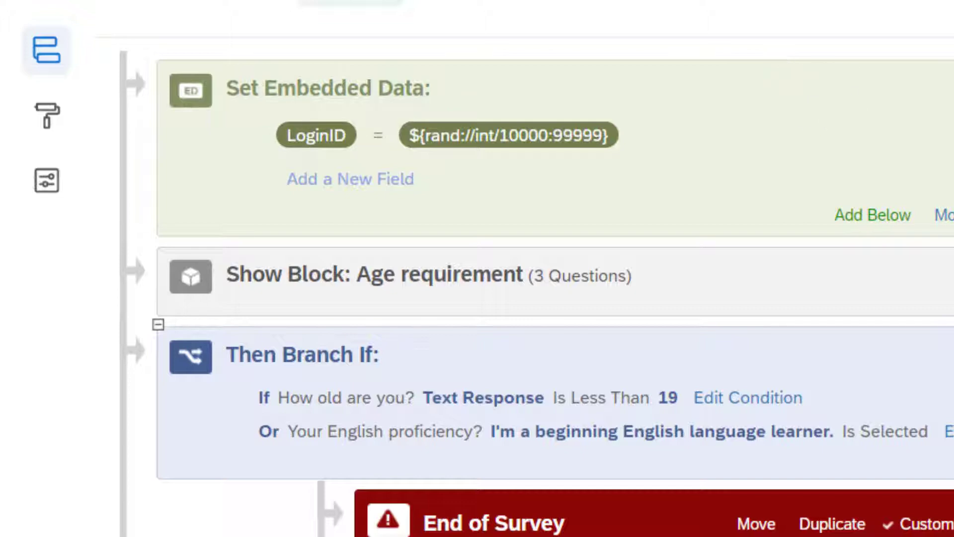
pyautogui.scroll(-10, 547, 298)
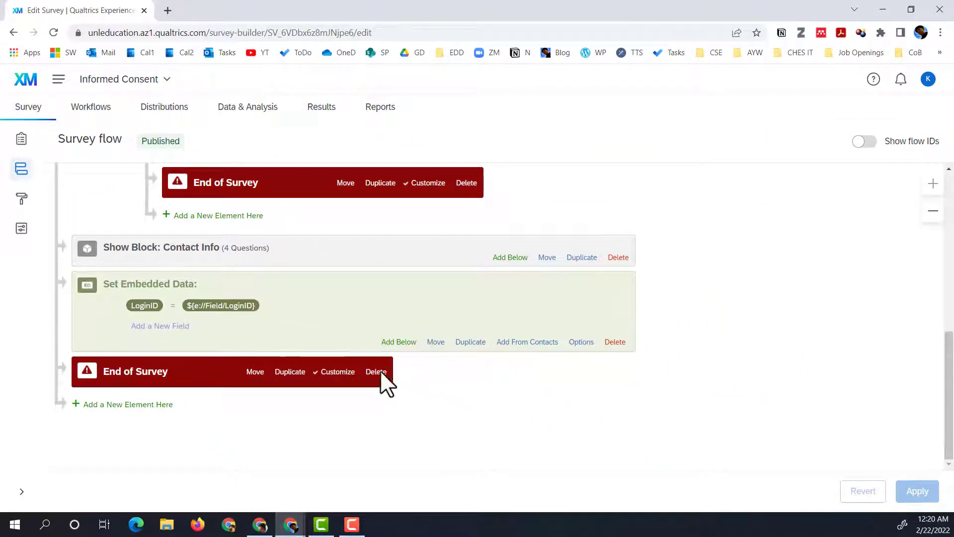
pyautogui.scroll(10, 931, 222)
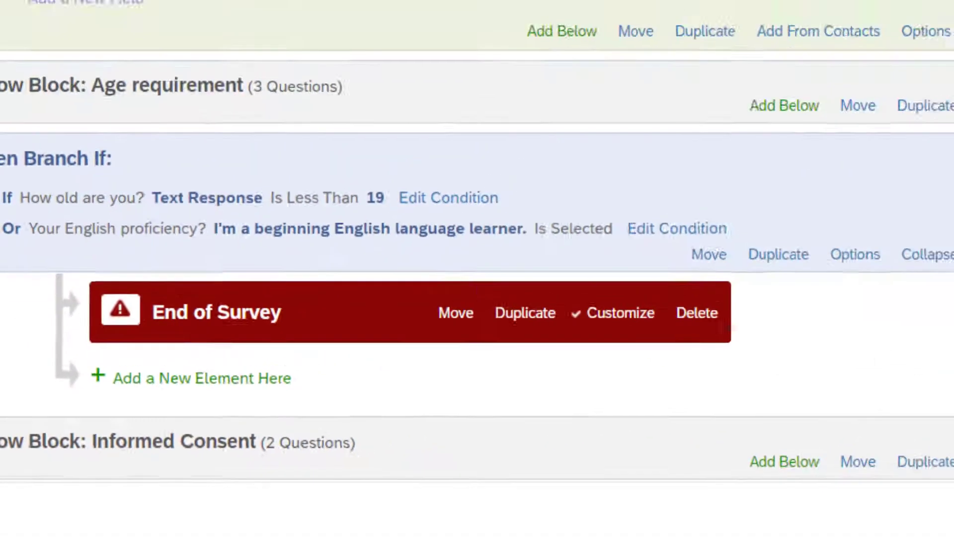
pyautogui.scroll(-1, 745, 308)
# Step: Add an empty Embedded Data element and drag it directly above the Age requirement block
pyautogui.click(179, 367)
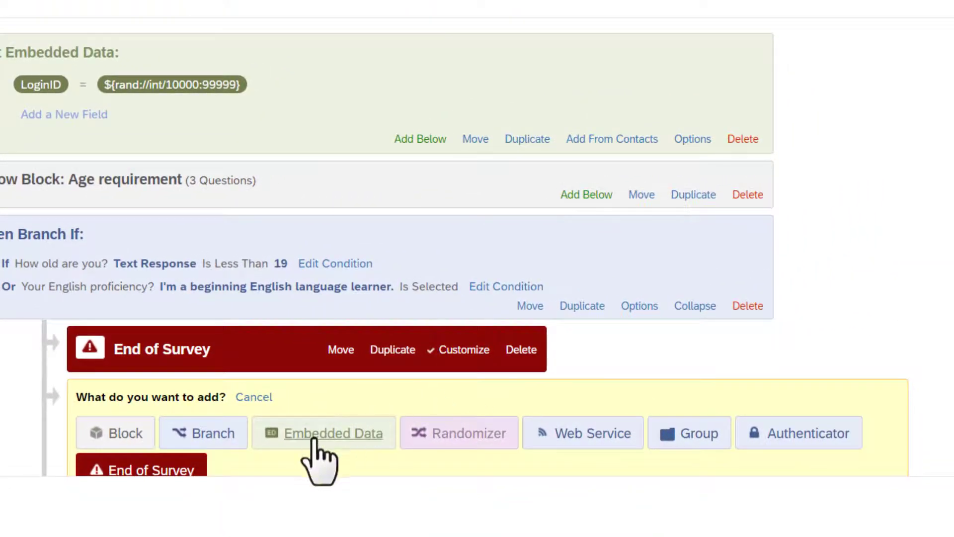
pyautogui.click(334, 435)
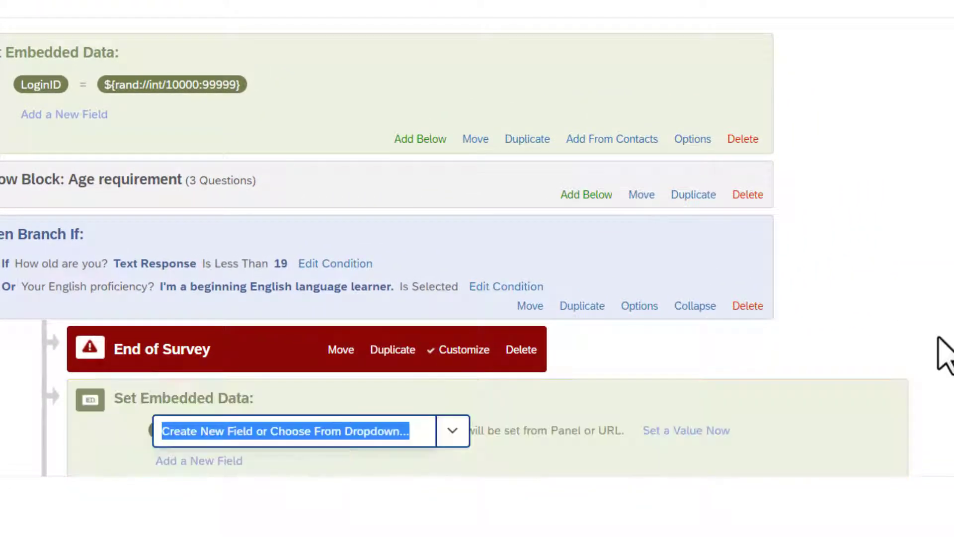
pyautogui.click(928, 358)
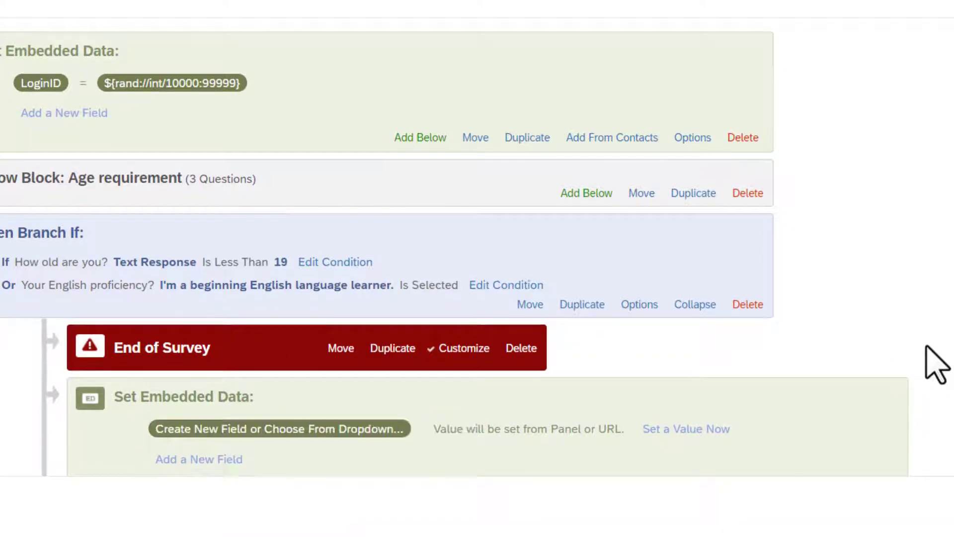
pyautogui.scroll(-1, 641, 403)
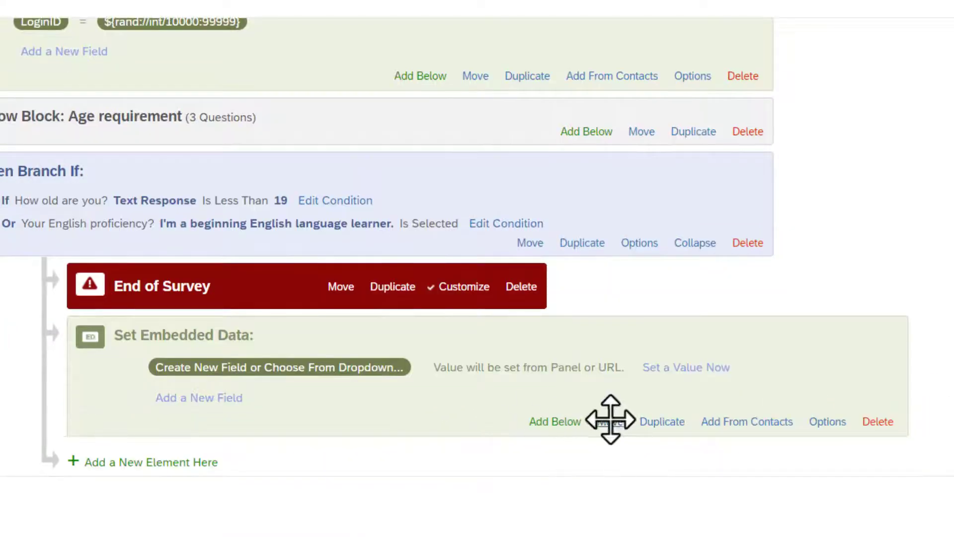
pyautogui.moveTo(611, 421); pyautogui.dragTo(319, 97)
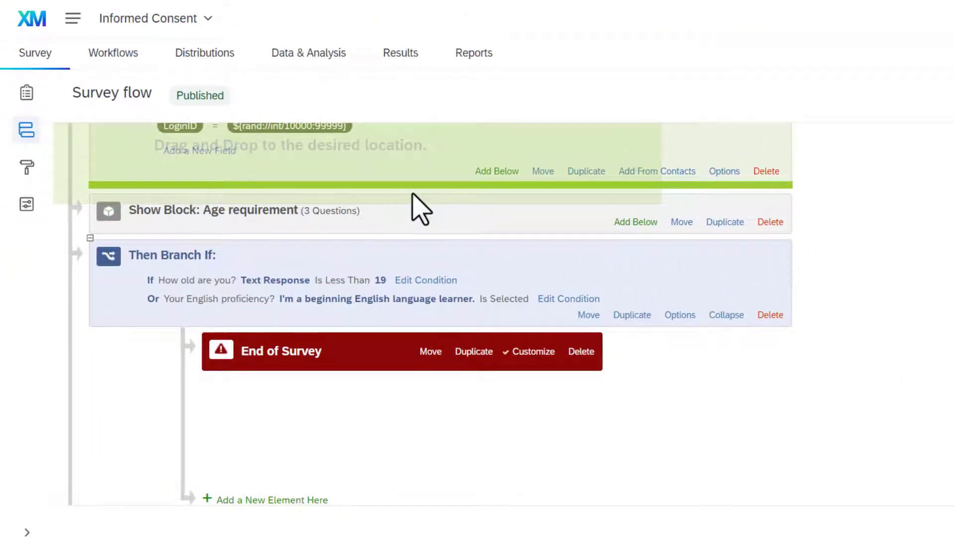
pyautogui.moveTo(420, 208); pyautogui.dragTo(418, 207)
pyautogui.scroll(1, 901, 296)
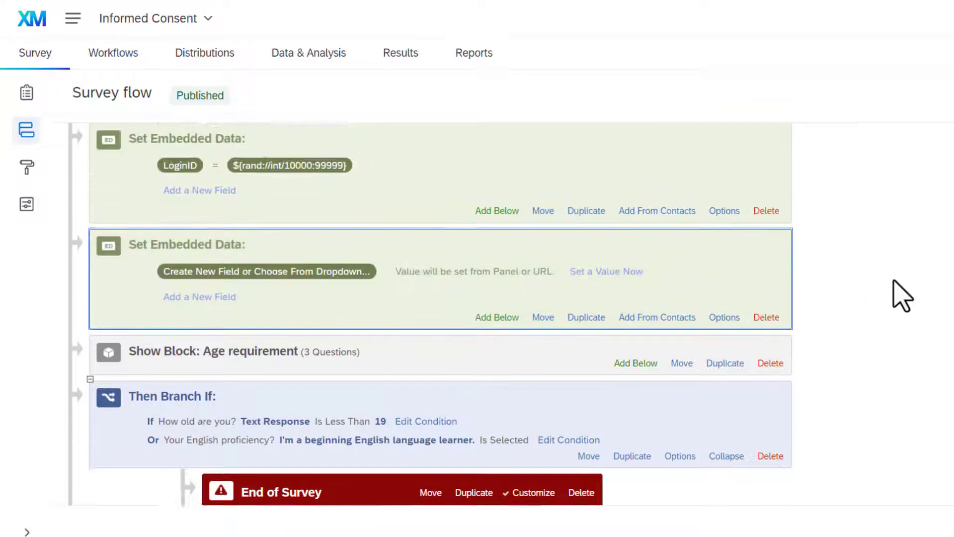
# Step: Name the new embedded data field LoginID and start giving it a custom value
pyautogui.click(328, 280)
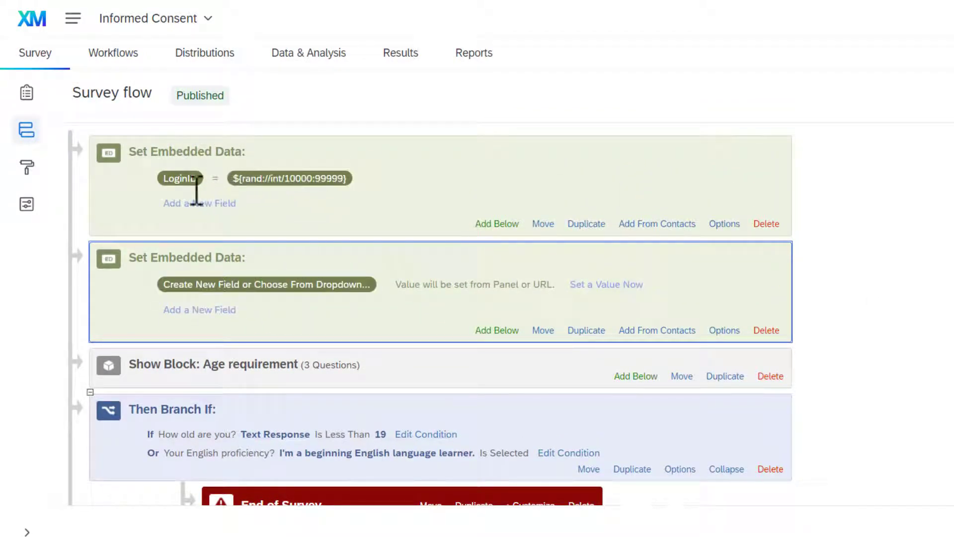
pyautogui.click(169, 180)
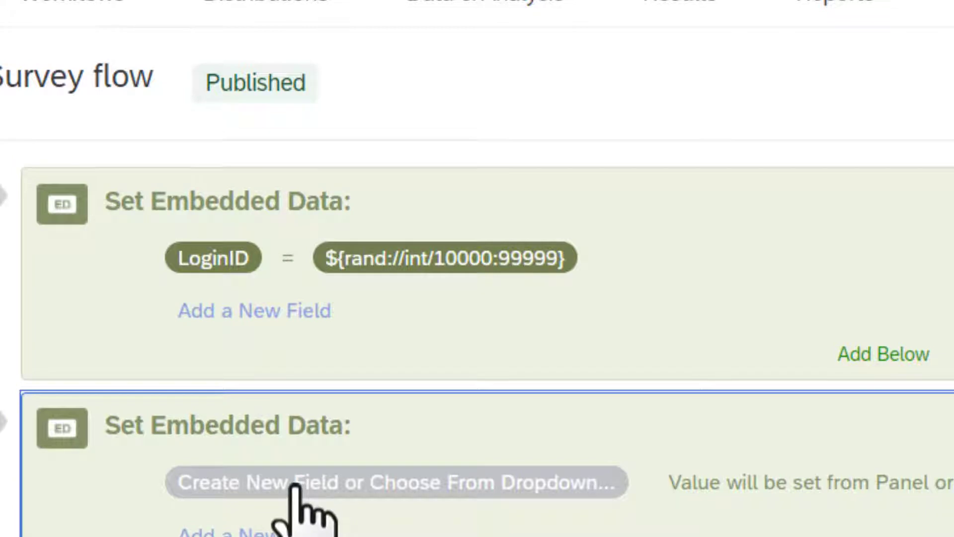
pyautogui.click(298, 487)
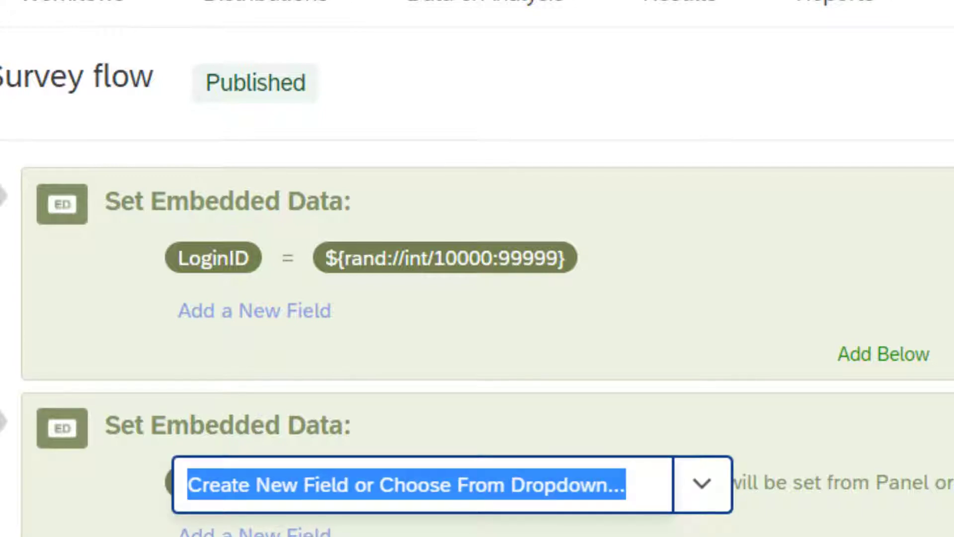
pyautogui.write('LoginID')
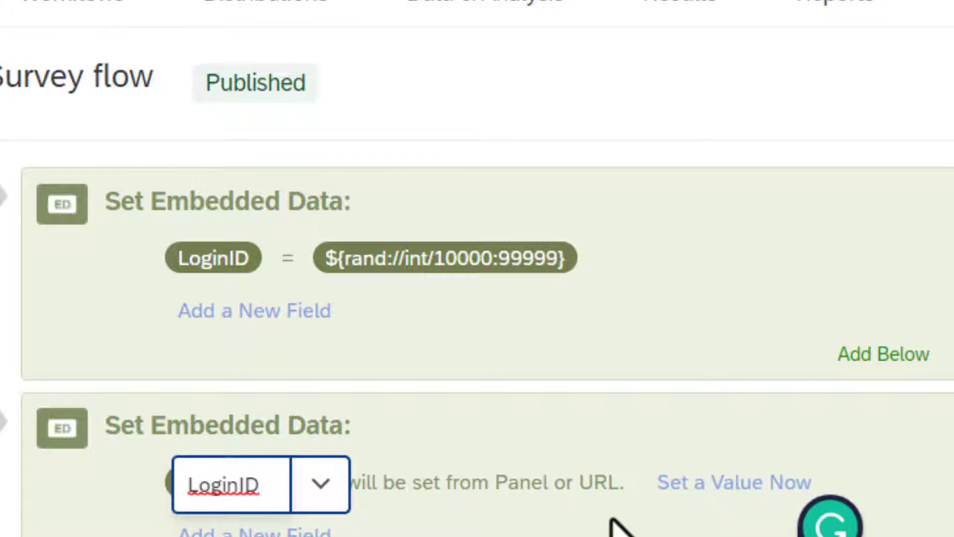
pyautogui.click(619, 529)
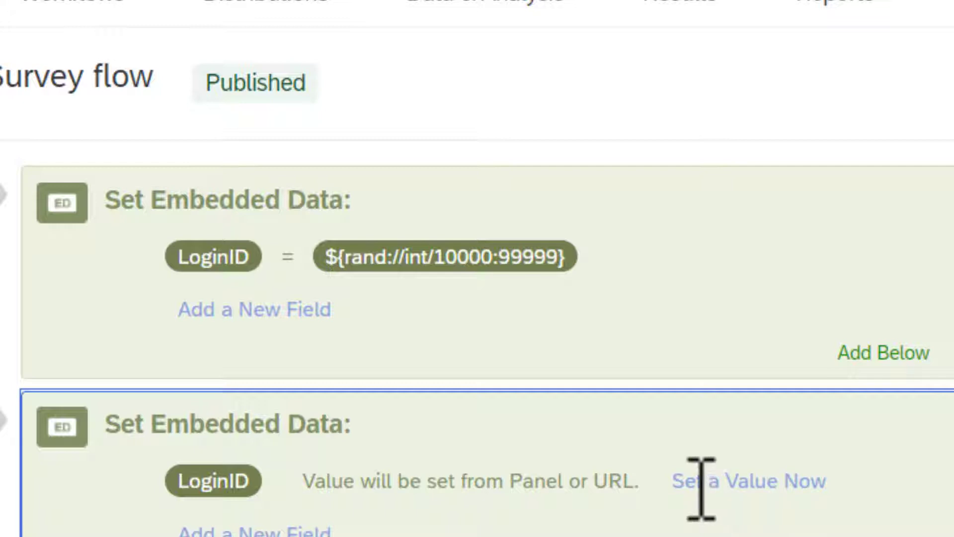
pyautogui.click(700, 485)
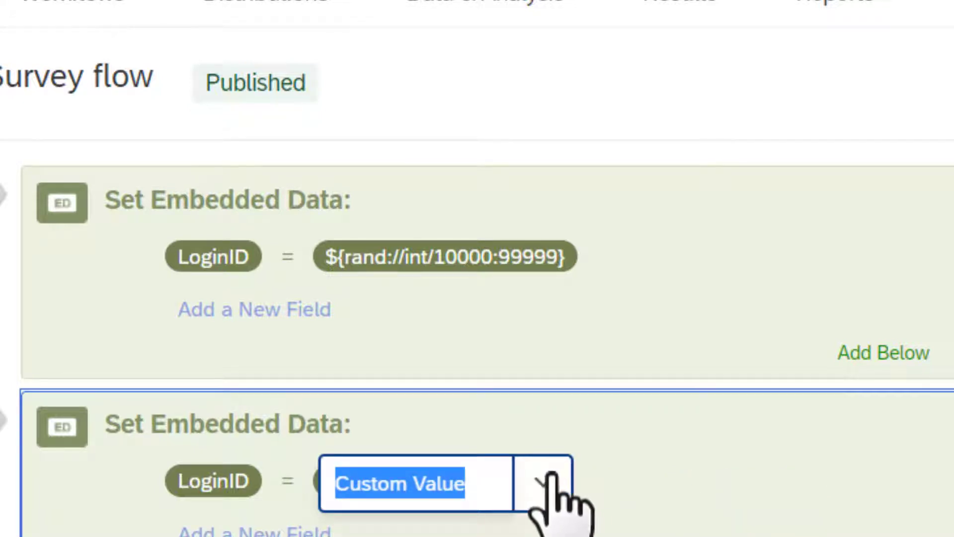
# Step: Set LoginID to piped random integer ${rand://int/10000:99999}, Min 10000, Max 99999
pyautogui.click(556, 477)
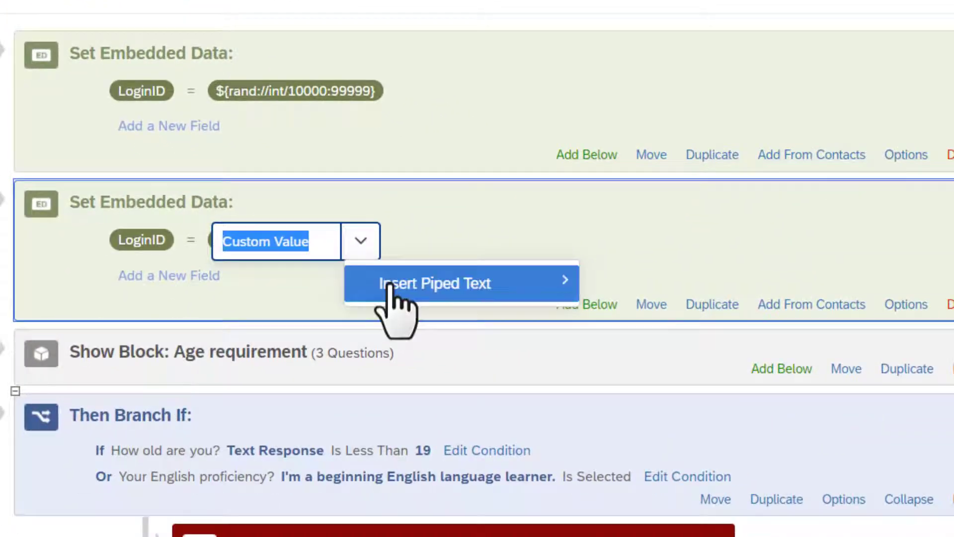
pyautogui.moveTo(389, 286)
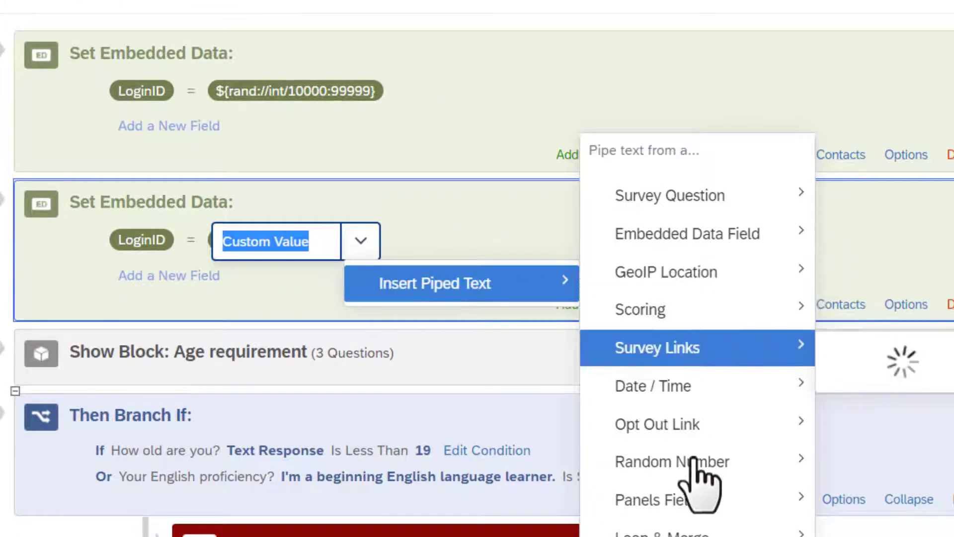
pyautogui.moveTo(699, 484)
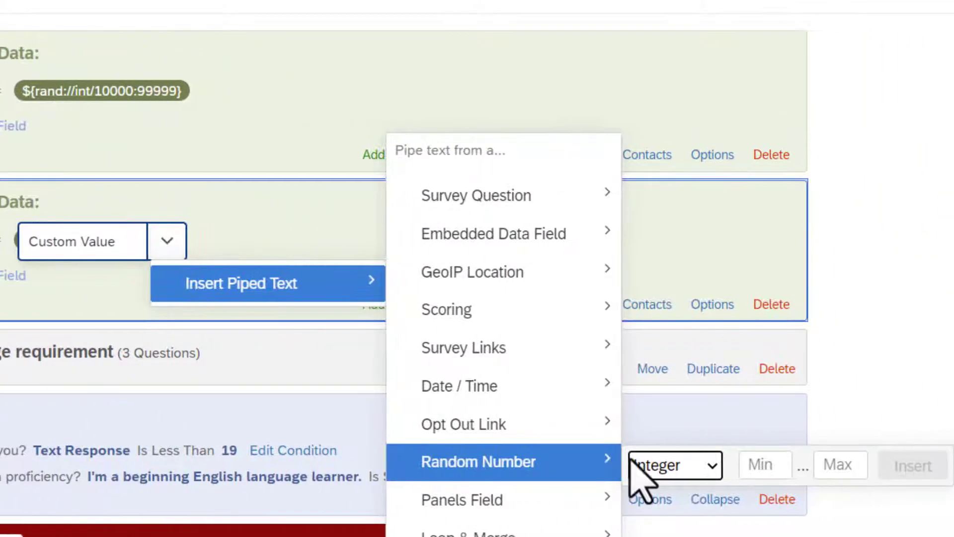
pyautogui.click(932, 466)
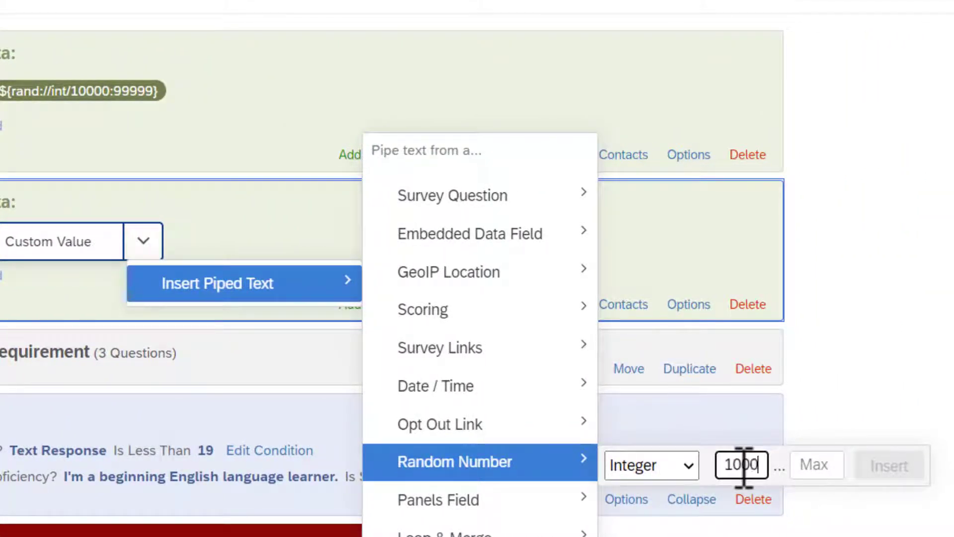
pyautogui.click(804, 467)
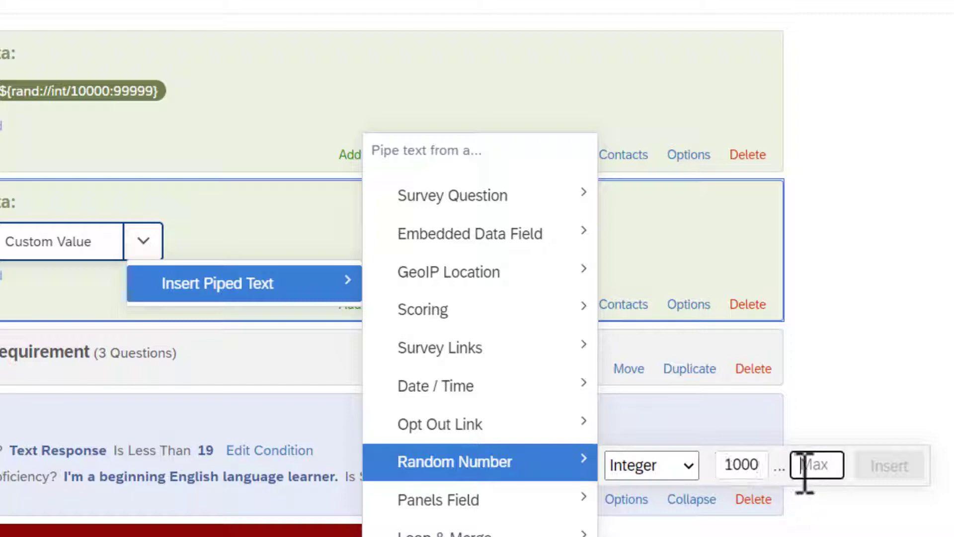
pyautogui.write('999')
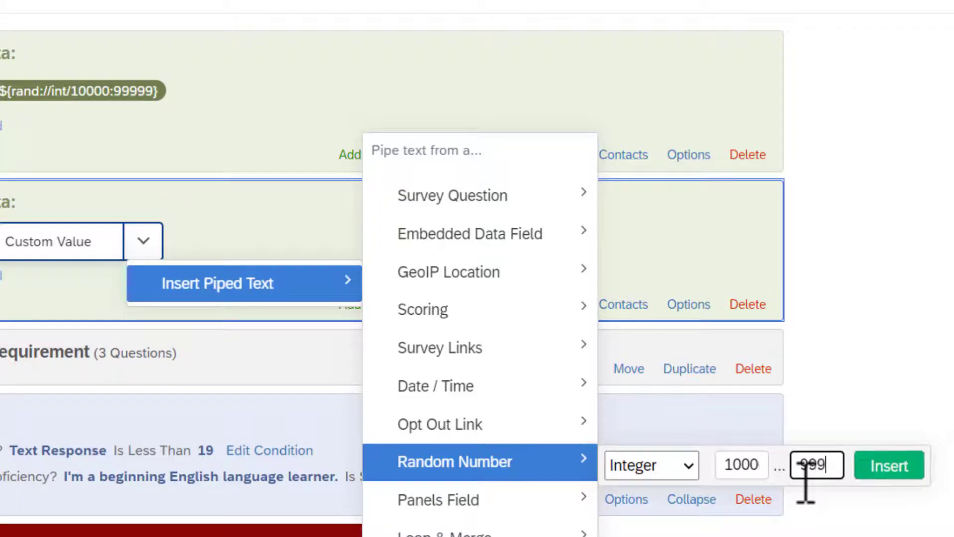
pyautogui.write('99')
pyautogui.click(883, 467)
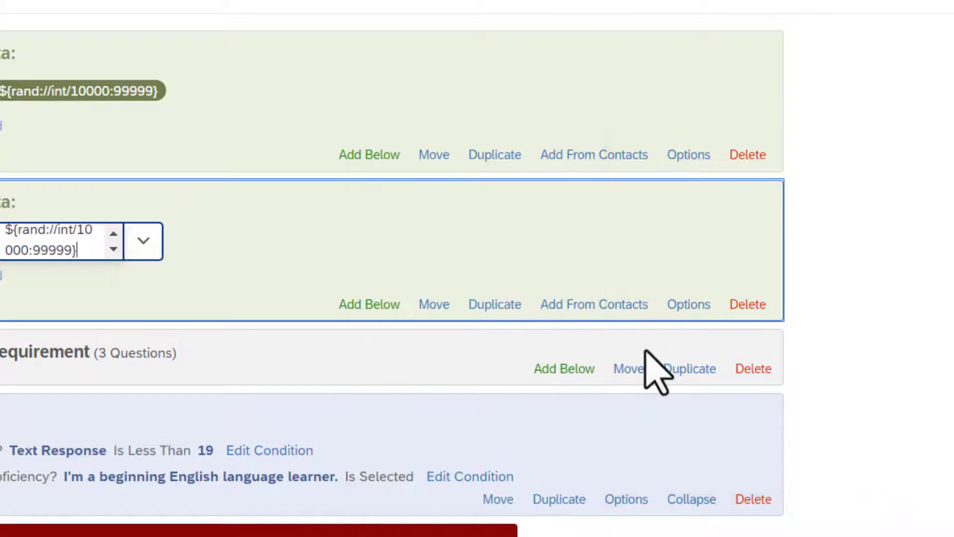
pyautogui.click(301, 269)
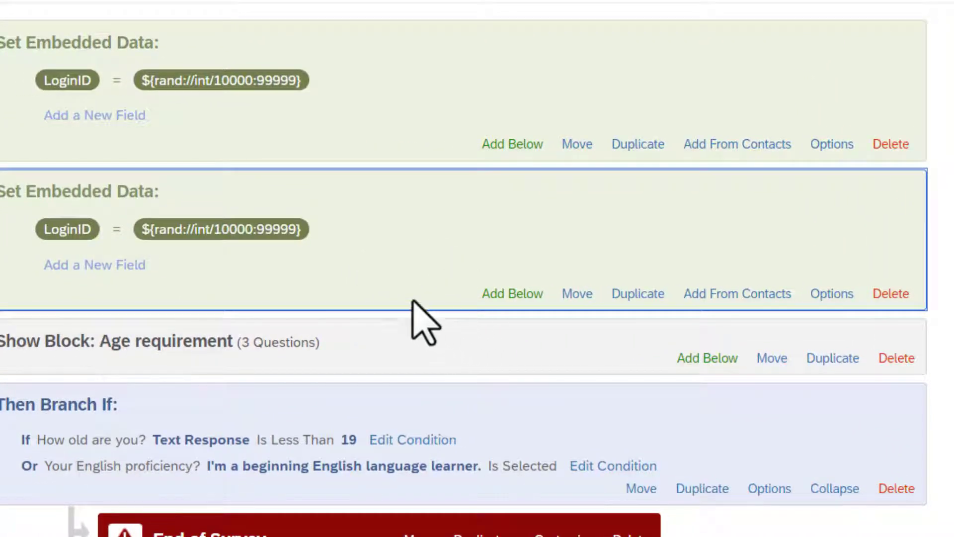
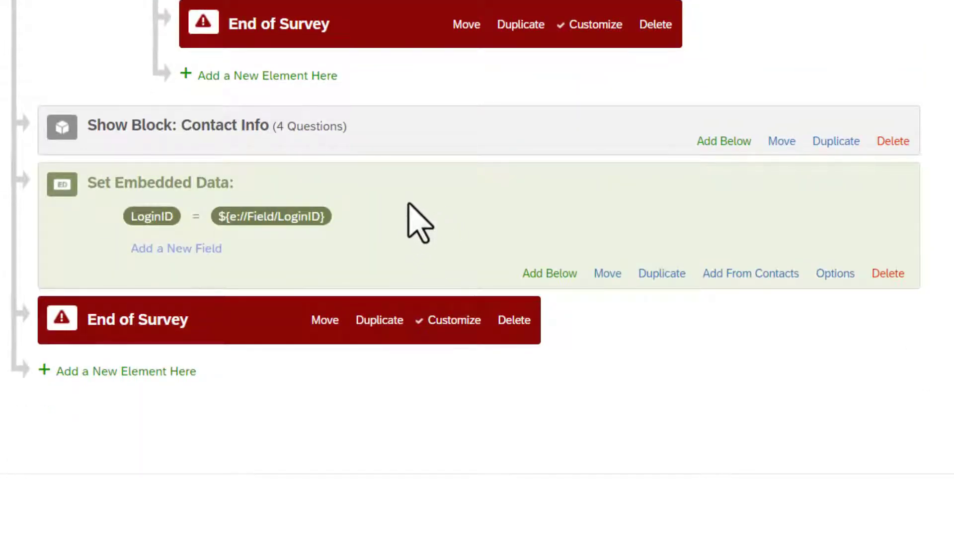
# Step: Add a blank Set Embedded Data element and move it directly above End of Survey
pyautogui.click(106, 374)
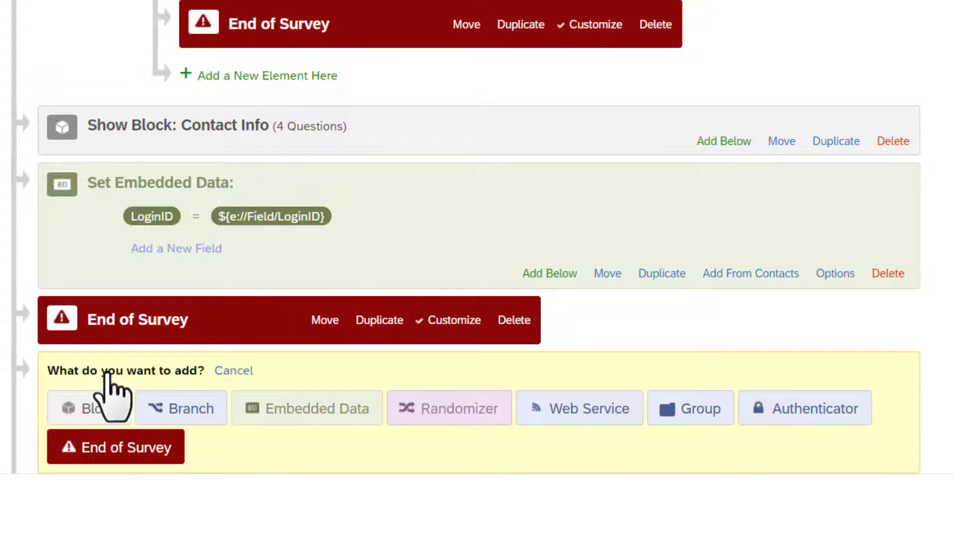
pyautogui.click(297, 415)
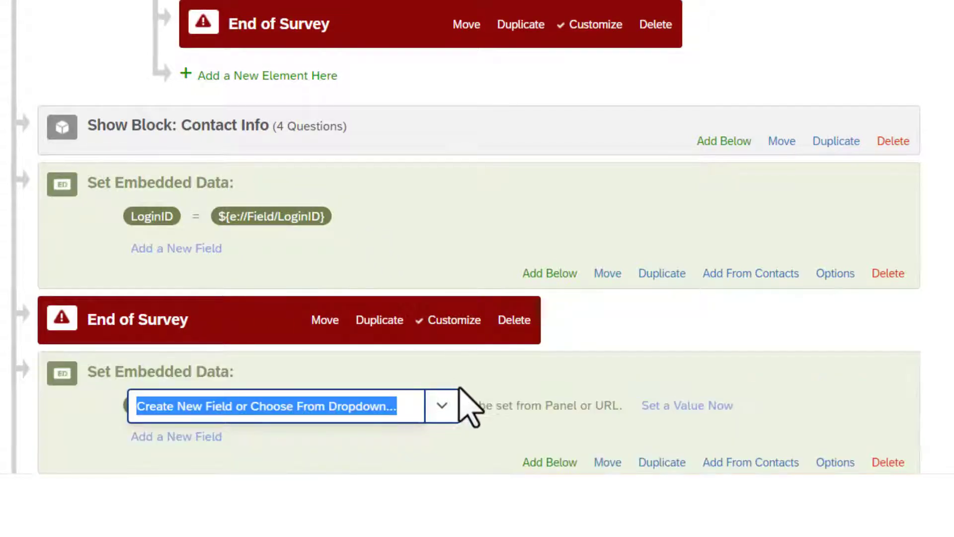
pyautogui.press('Escape')
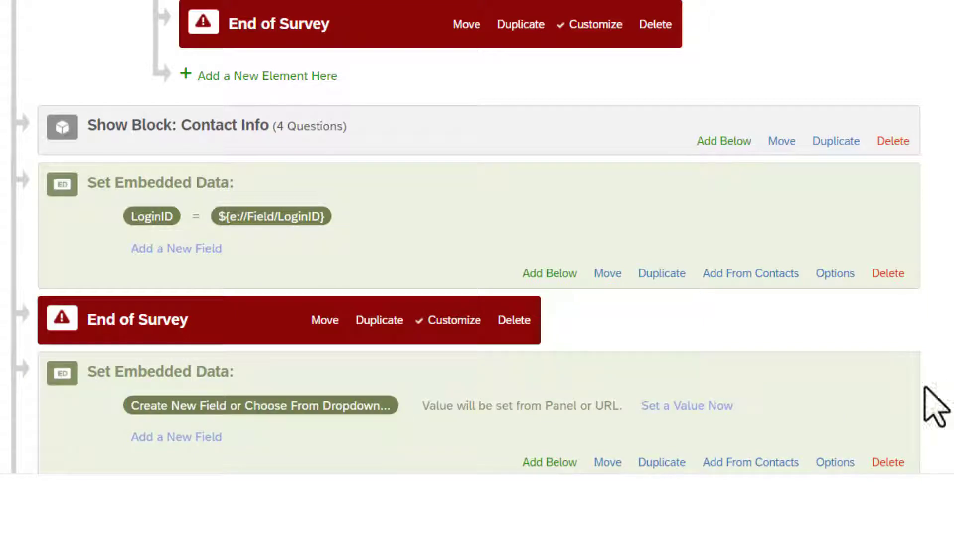
pyautogui.moveTo(605, 463); pyautogui.dragTo(572, 214)
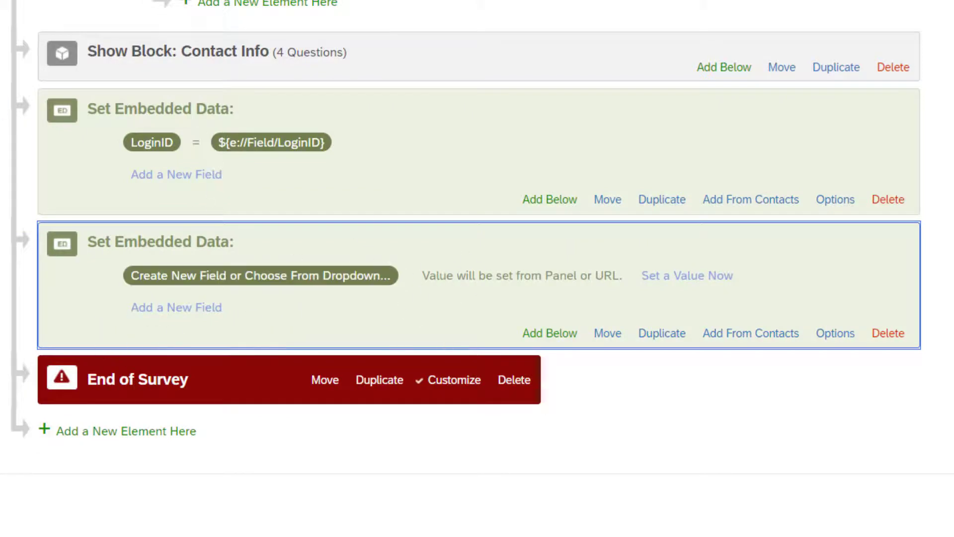
# Step: Name the new embedded data field LoginID
pyautogui.click(231, 275)
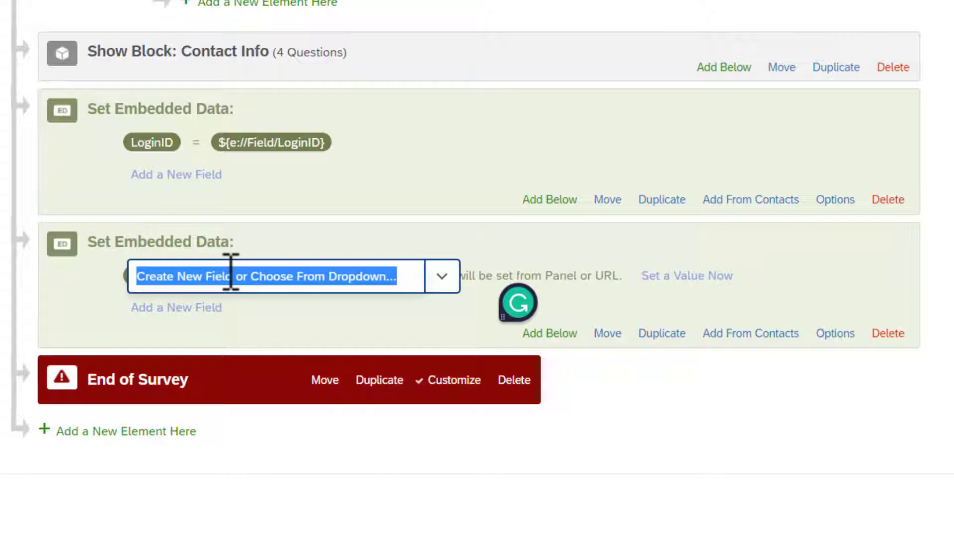
pyautogui.write('L')
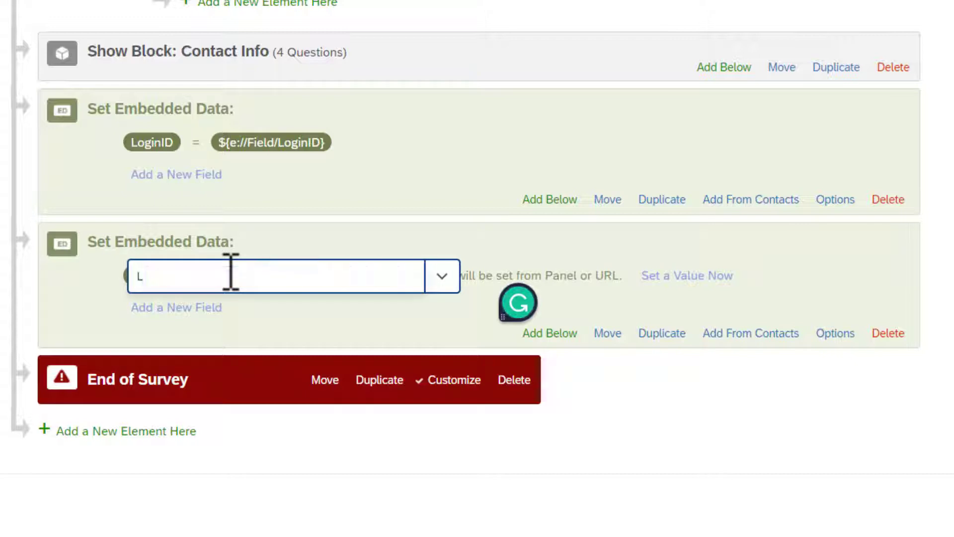
pyautogui.write('oginID')
pyautogui.click(437, 293)
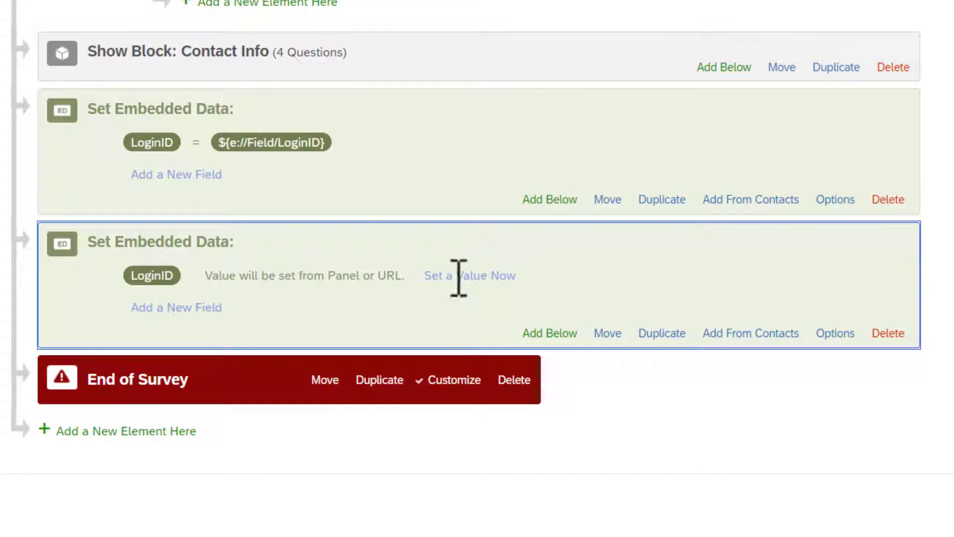
pyautogui.scroll(15, 470, 275)
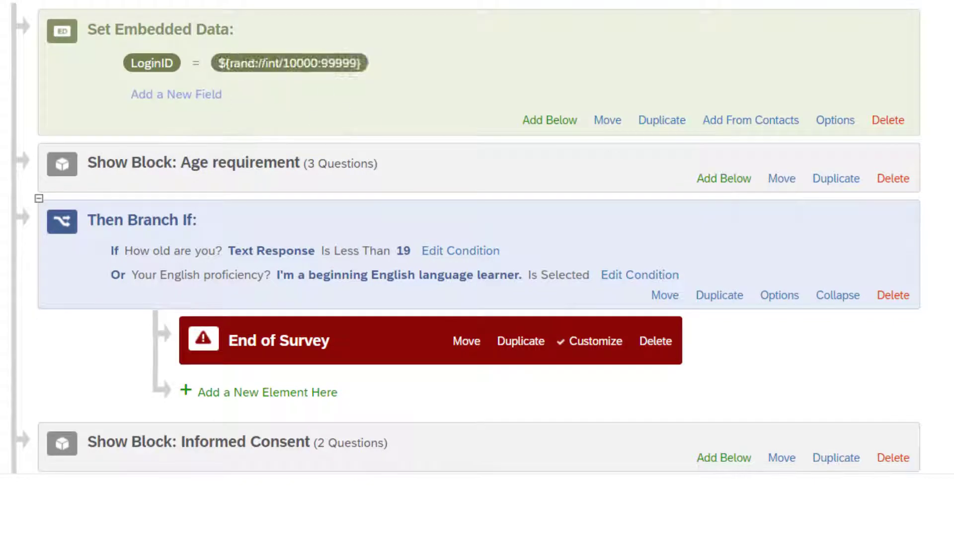
pyautogui.scroll(-10, 467, 220)
# Step: Set LoginID's value to the piped embedded data field ${e://Field/LoginID}
pyautogui.click(467, 219)
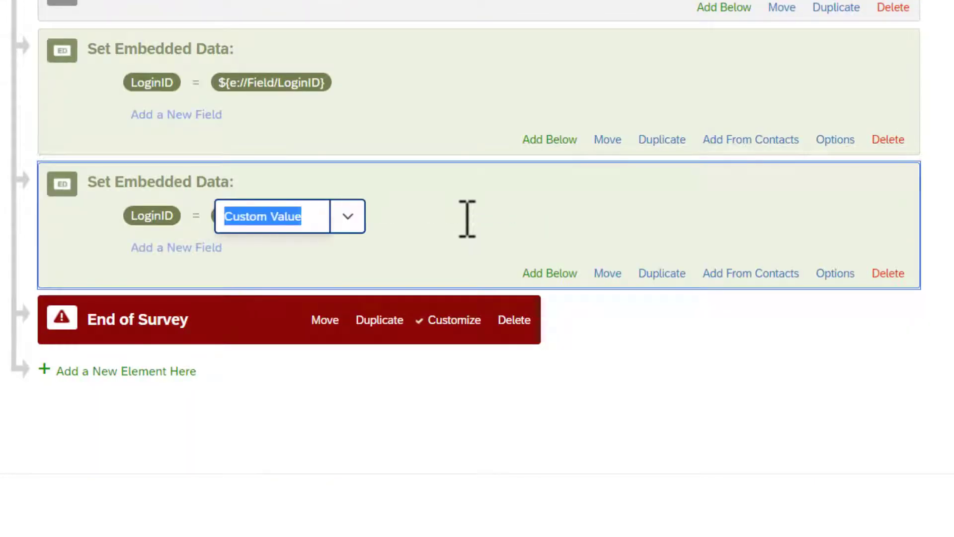
pyautogui.click(348, 215)
pyautogui.moveTo(408, 250)
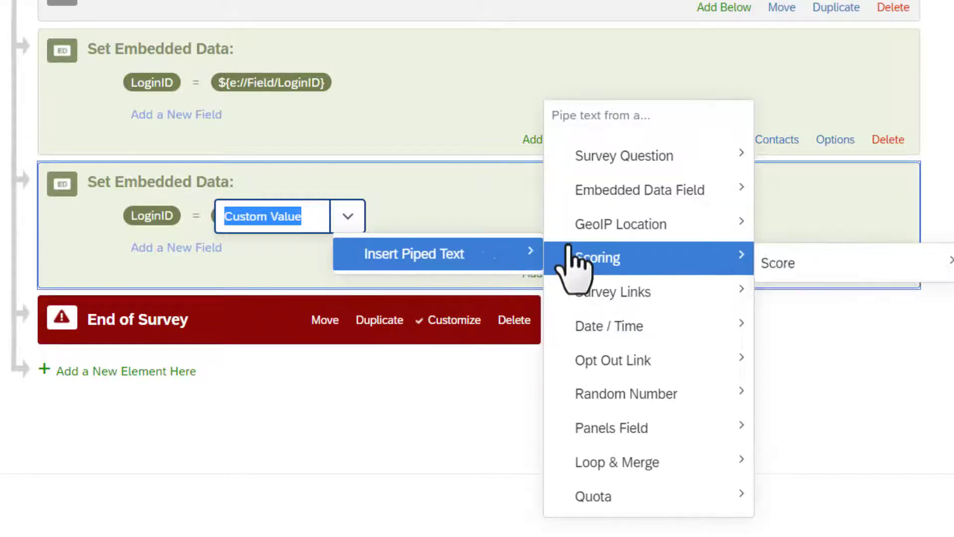
pyautogui.moveTo(586, 200)
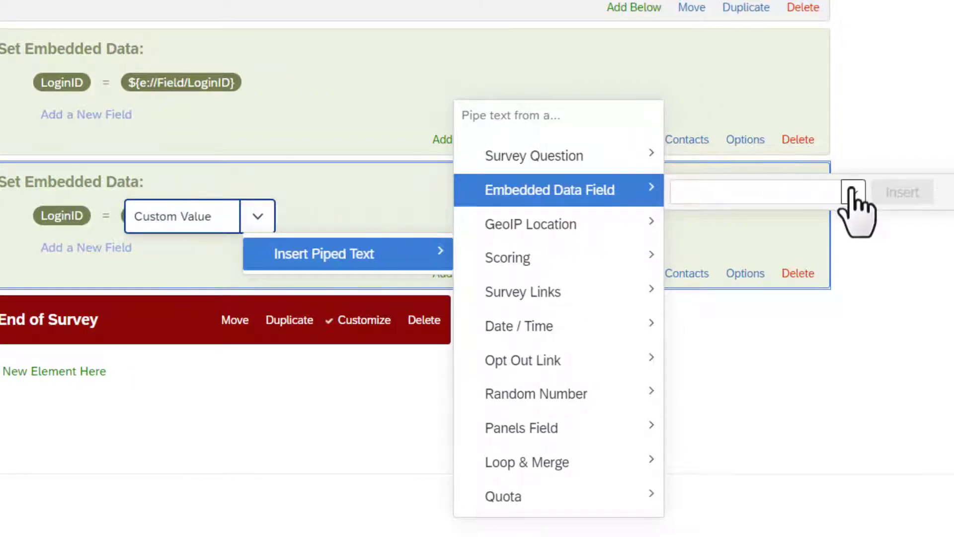
pyautogui.click(887, 193)
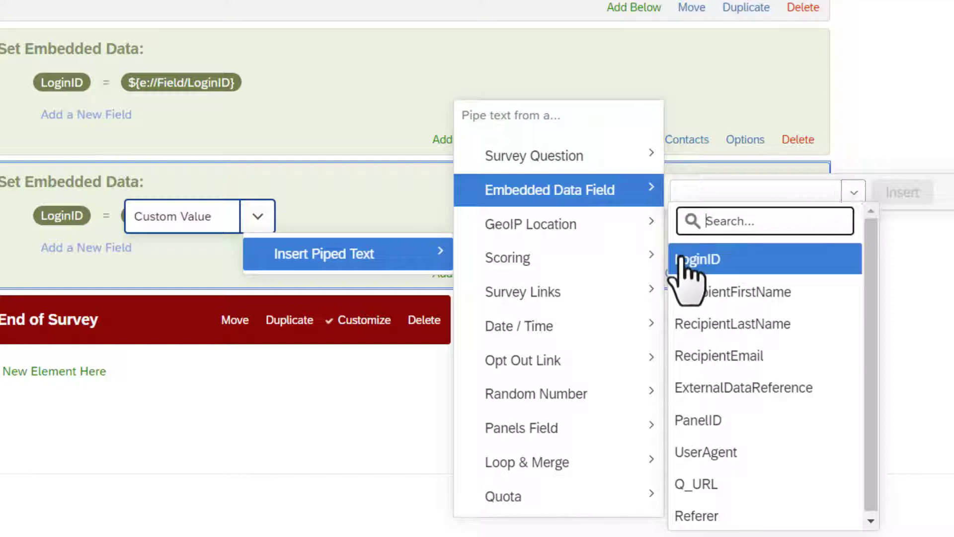
pyautogui.click(712, 260)
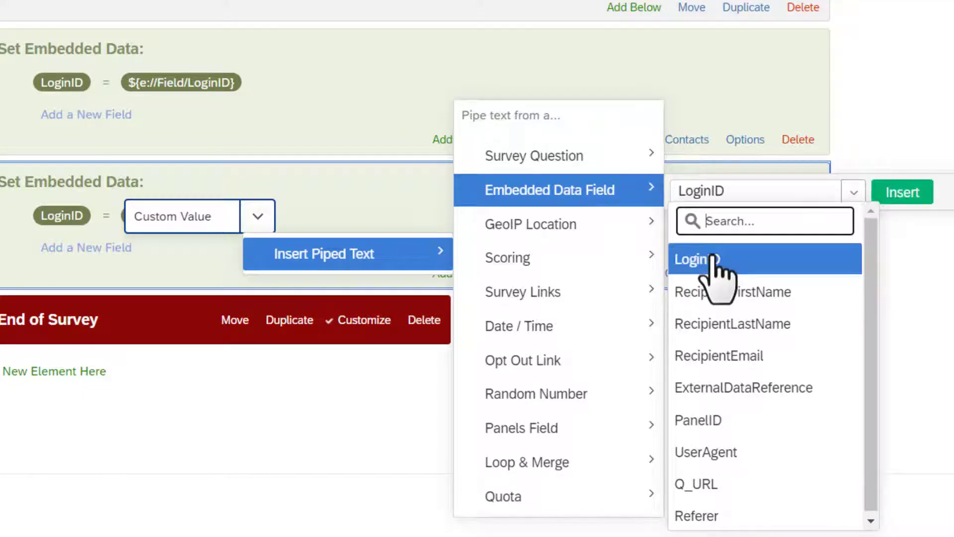
pyautogui.click(902, 192)
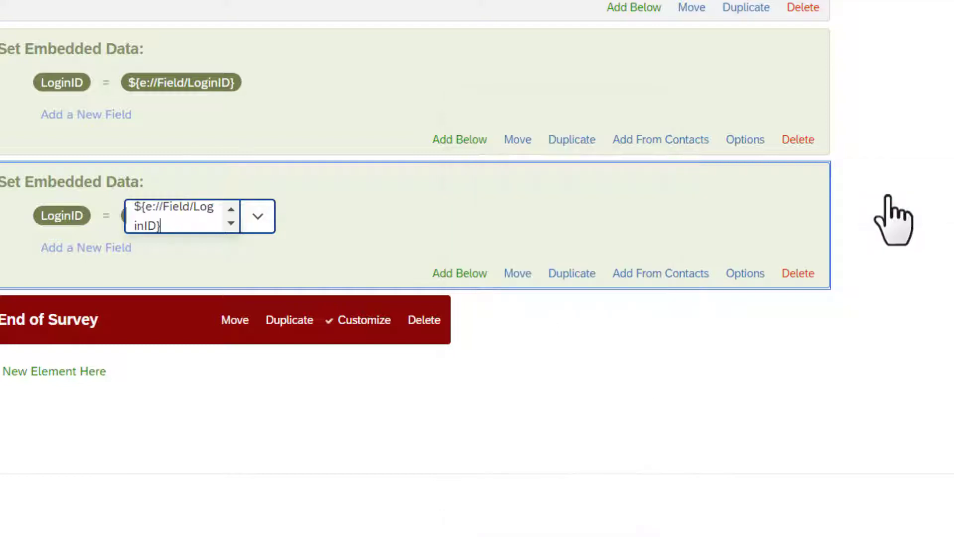
pyautogui.click(438, 213)
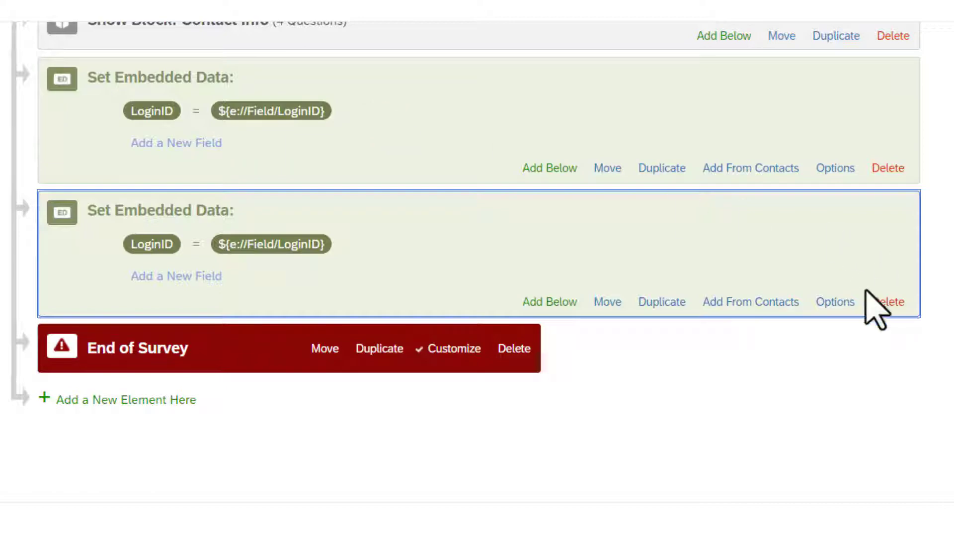
# Step: Delete the duplicate LoginID embedded data step and apply the survey flow
pyautogui.click(889, 301)
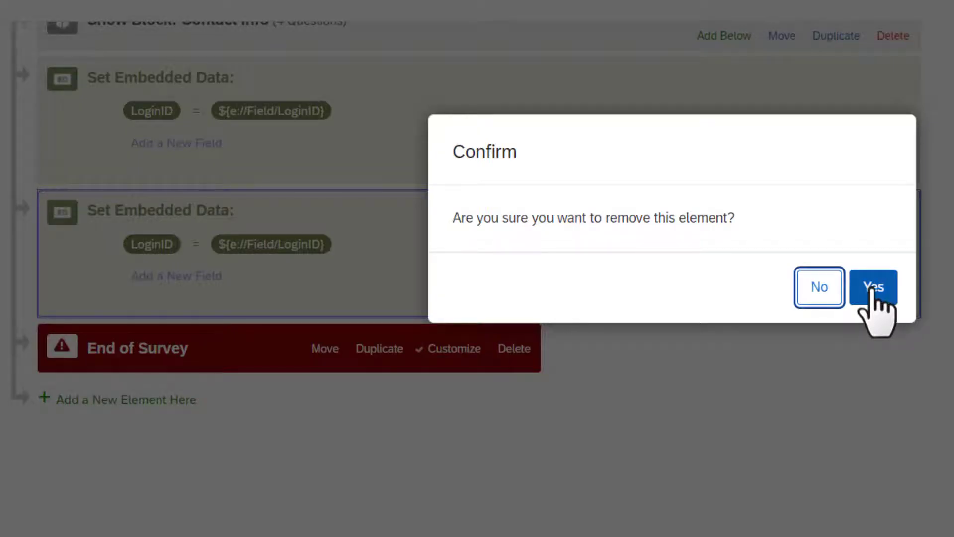
pyautogui.click(875, 294)
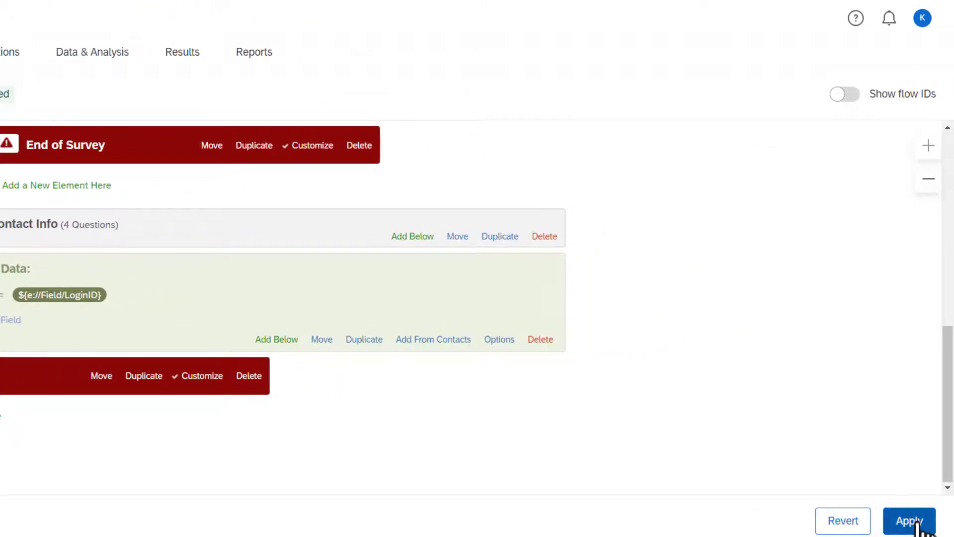
pyautogui.click(910, 521)
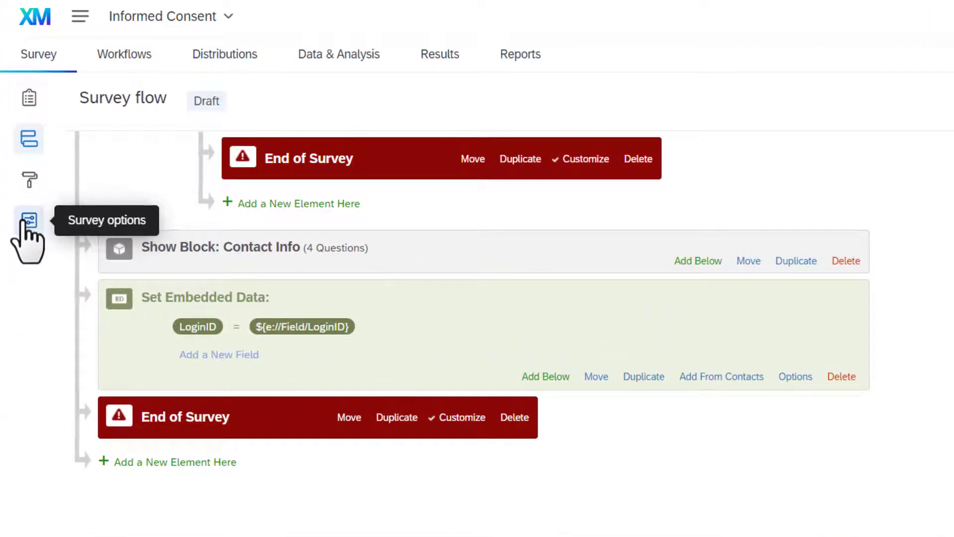
# Step: Bring up the survey's Post-Survey options and scroll down through them
pyautogui.click(27, 220)
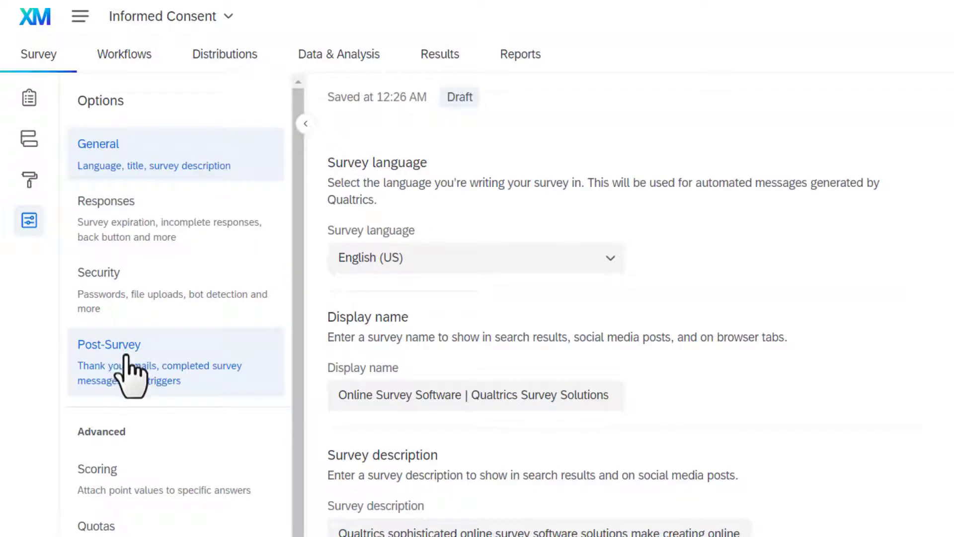
pyautogui.click(131, 376)
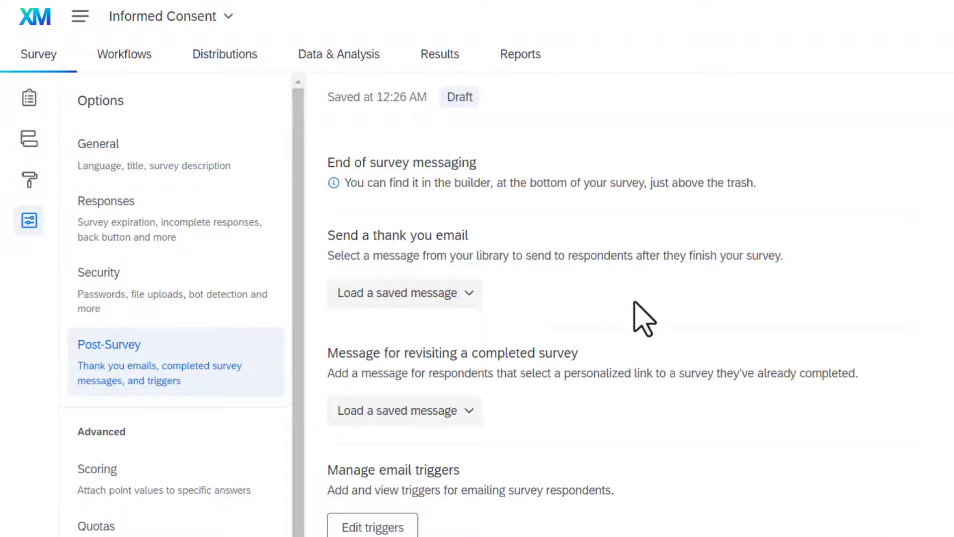
pyautogui.scroll(-3, 644, 318)
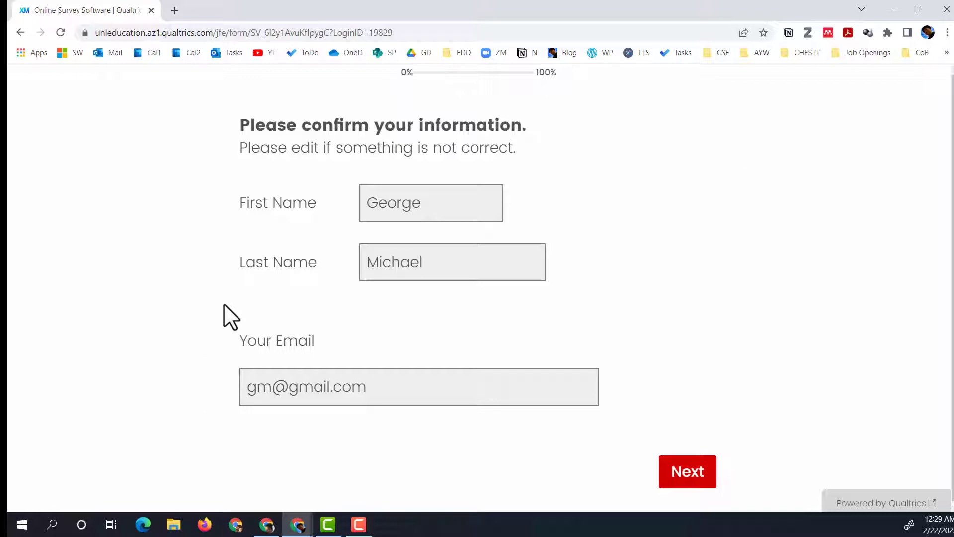
# Step: Drag the survey preview browser window off screen to reveal the Post-Survey settings
pyautogui.moveTo(414, 5); pyautogui.dragTo(952, 50)
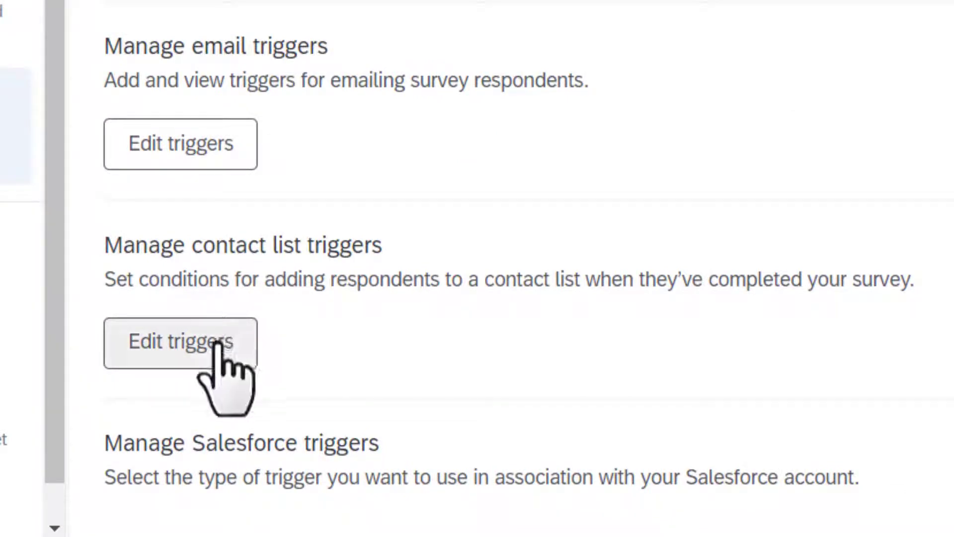
# Step: Add a contact-list trigger in the triggers editor that targets a new contact list
pyautogui.click(222, 343)
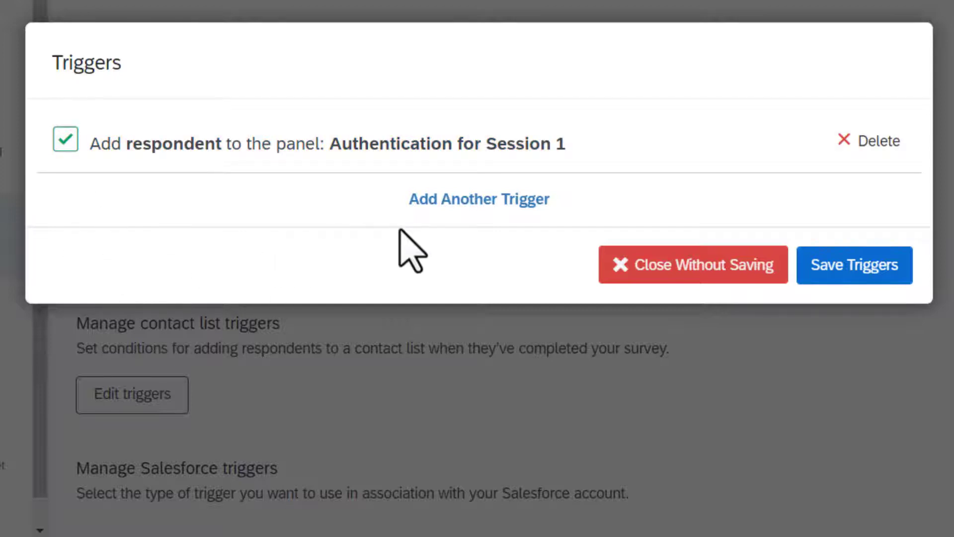
pyautogui.click(454, 200)
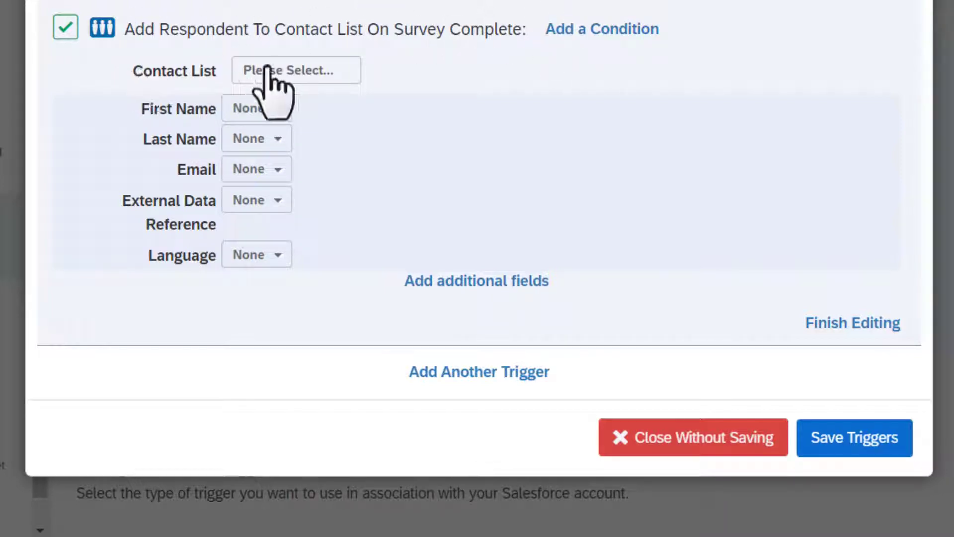
pyautogui.click(321, 72)
pyautogui.moveTo(352, 100)
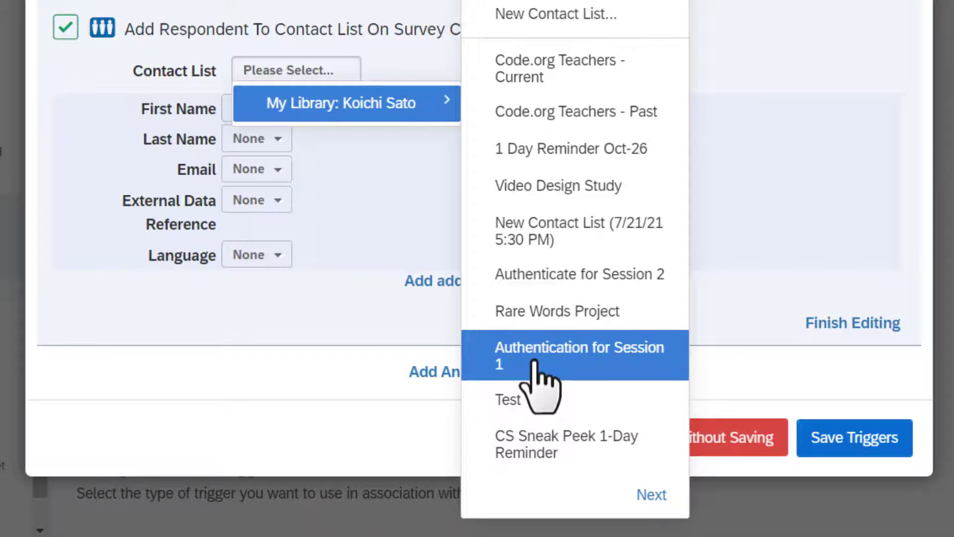
pyautogui.click(514, 7)
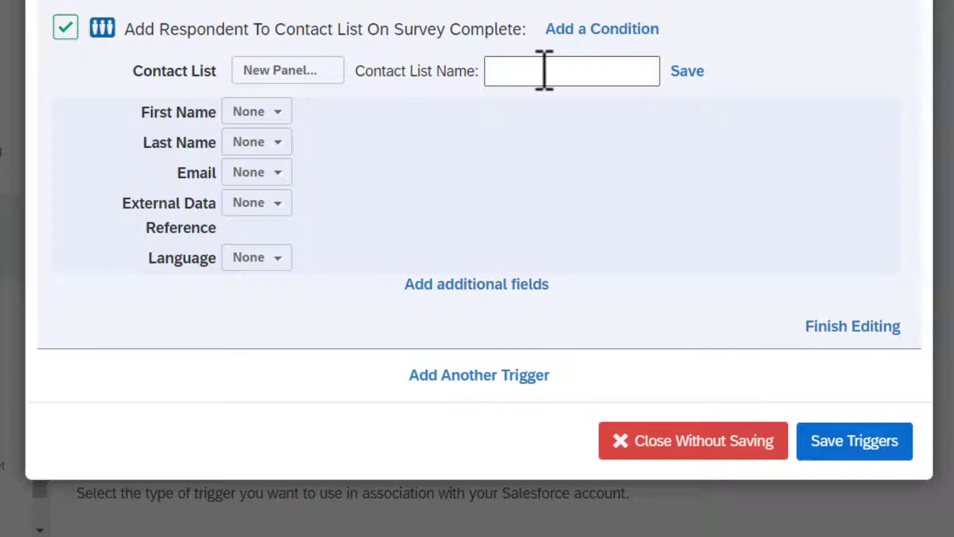
# Step: Name the new contact list 'Authentication for Session A' and save it
pyautogui.click(544, 70)
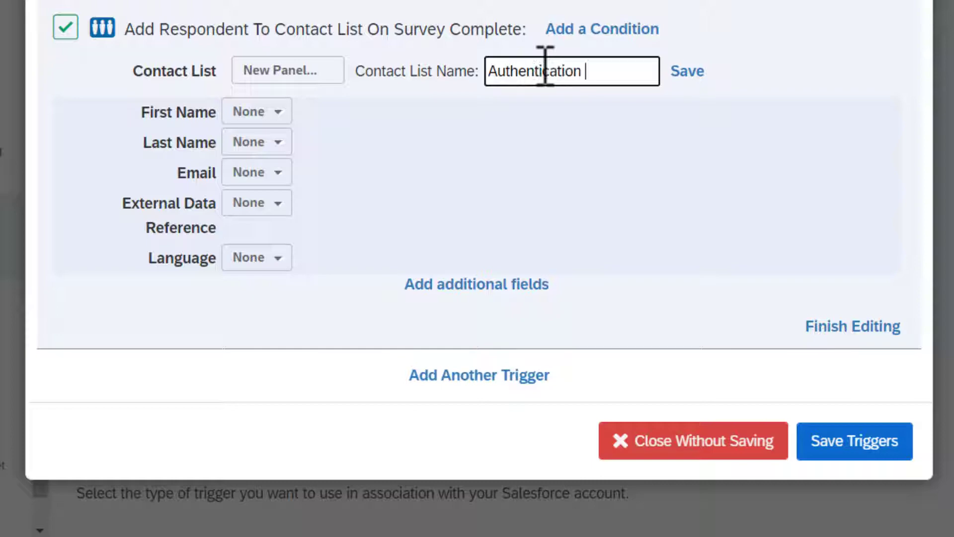
pyautogui.write('Authentication for Seesion')
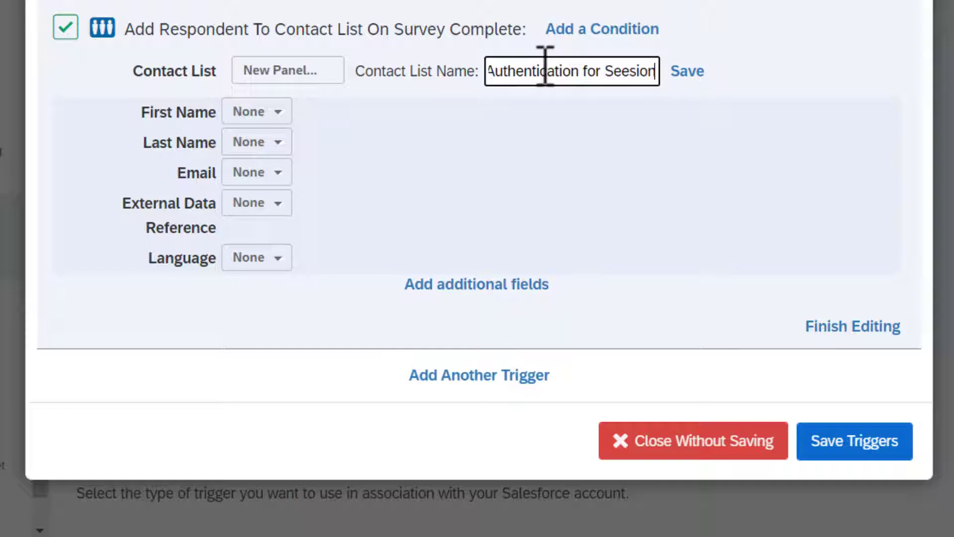
pyautogui.press('BackSpace')
pyautogui.press('BackSpace')
pyautogui.press('BackSpace')
pyautogui.press('BackSpace')
pyautogui.press('BackSpace')
pyautogui.write('ssion A')
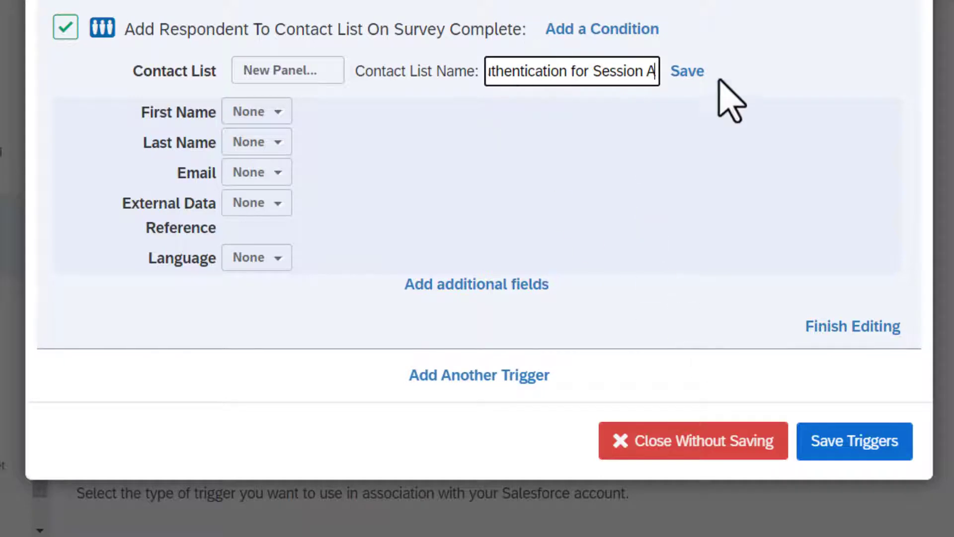
pyautogui.click(694, 79)
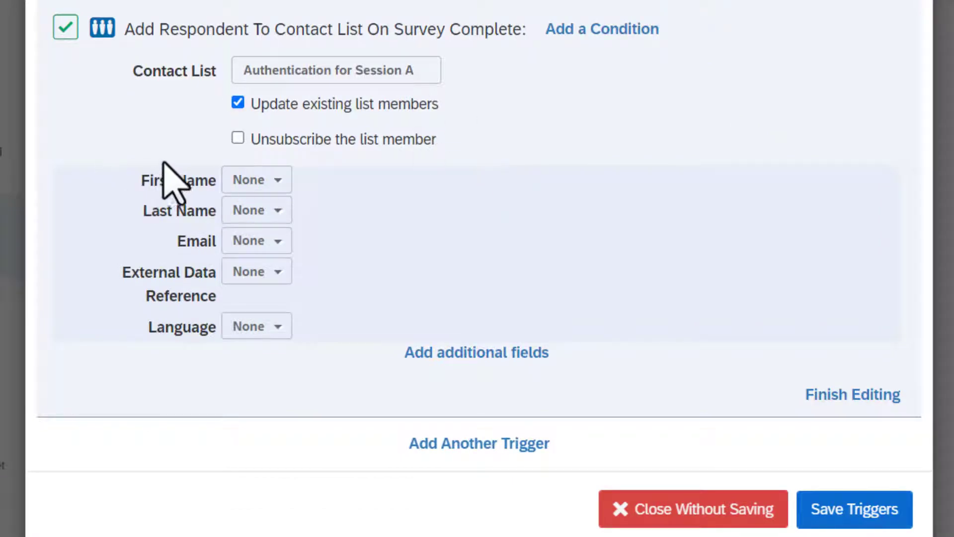
# Step: Map First Name and Last Name to the Name Contact Information question's answers
pyautogui.click(276, 181)
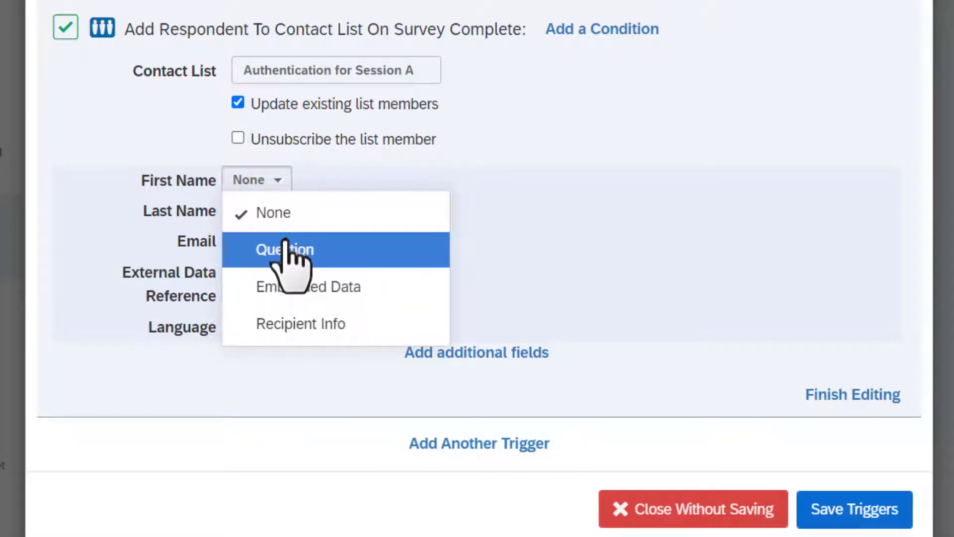
pyautogui.click(290, 249)
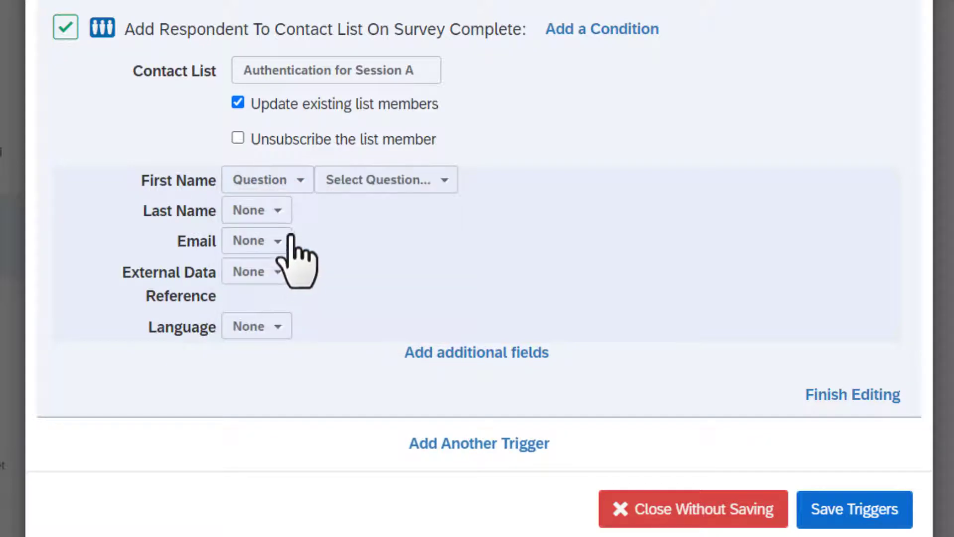
pyautogui.click(433, 183)
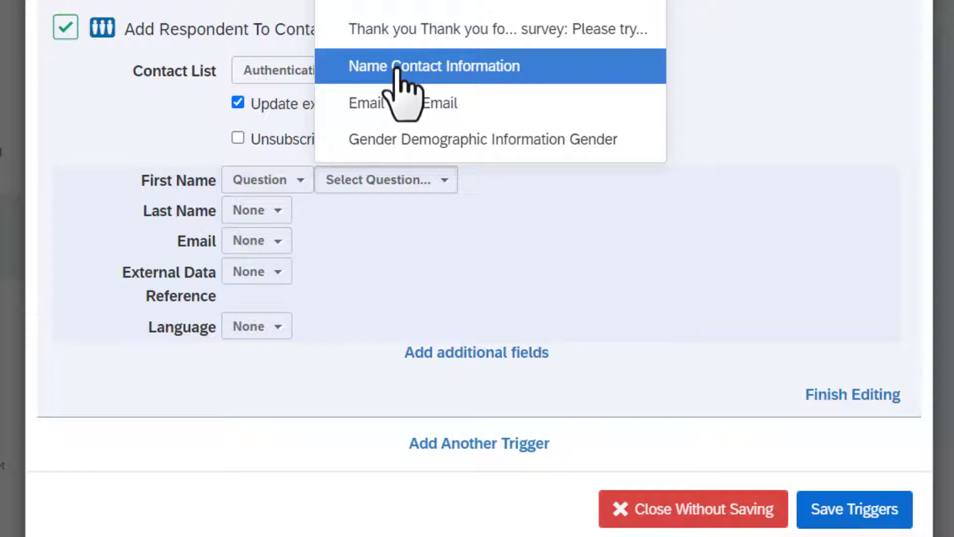
pyautogui.click(439, 69)
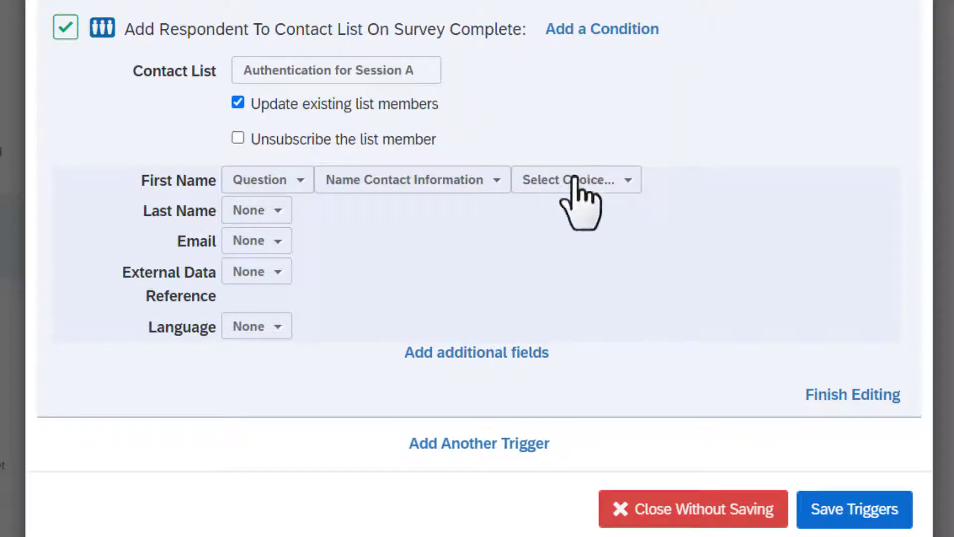
pyautogui.click(573, 178)
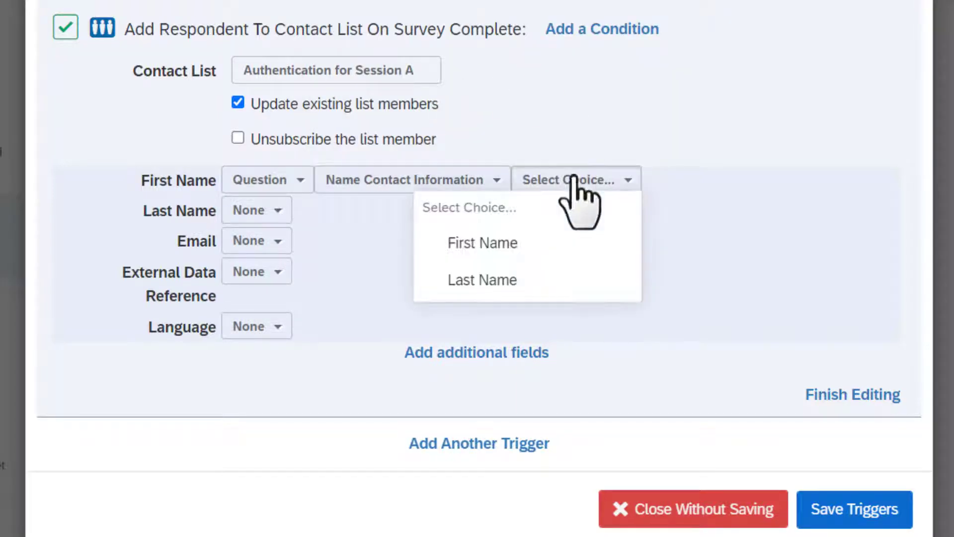
pyautogui.click(494, 243)
pyautogui.click(285, 212)
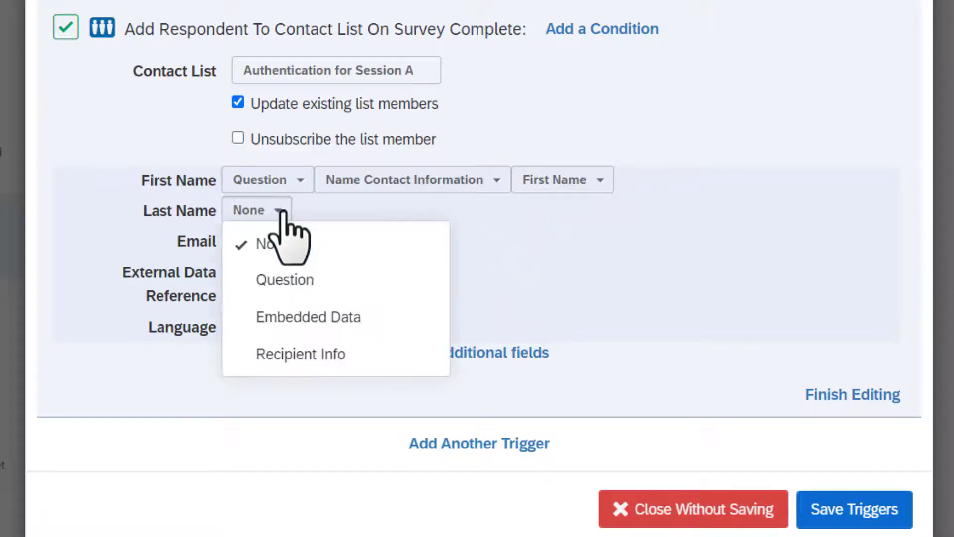
pyautogui.click(314, 278)
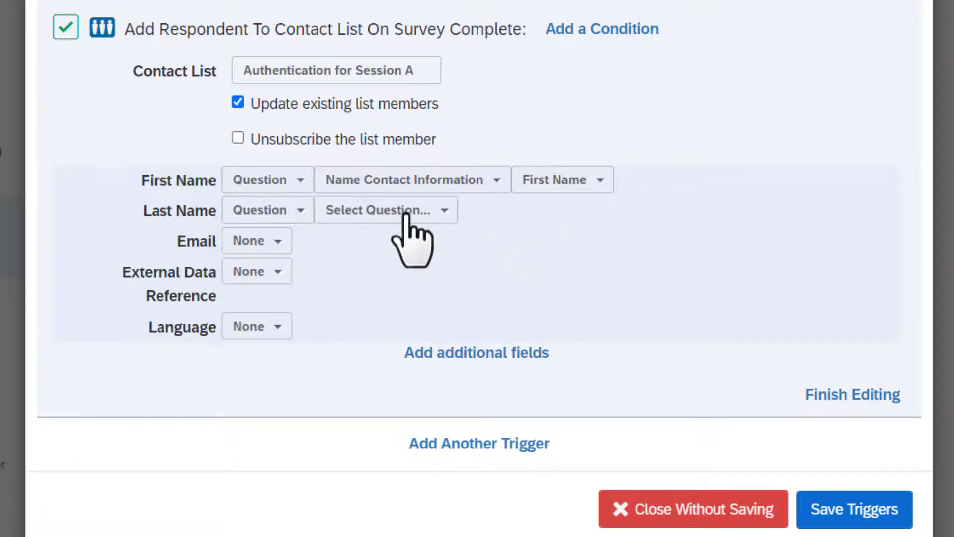
pyautogui.click(400, 215)
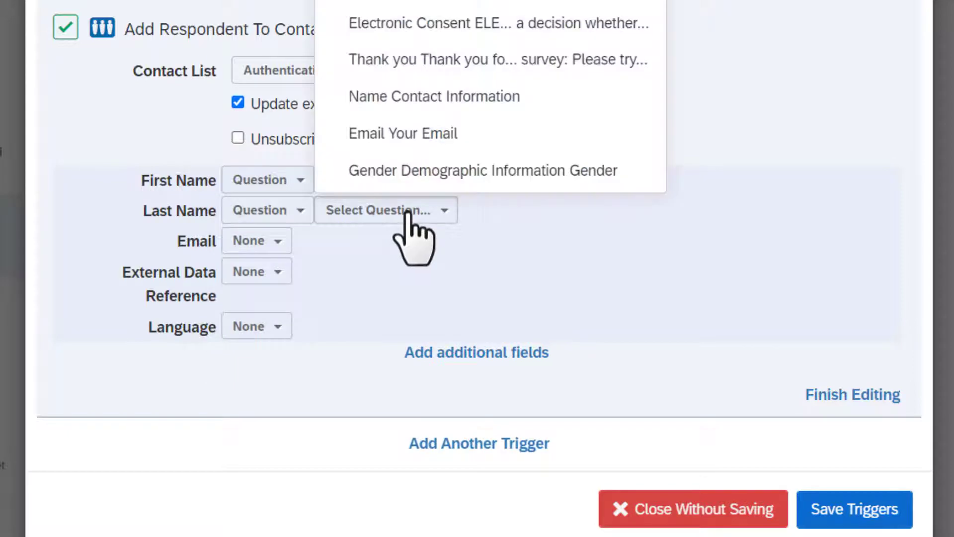
pyautogui.click(445, 104)
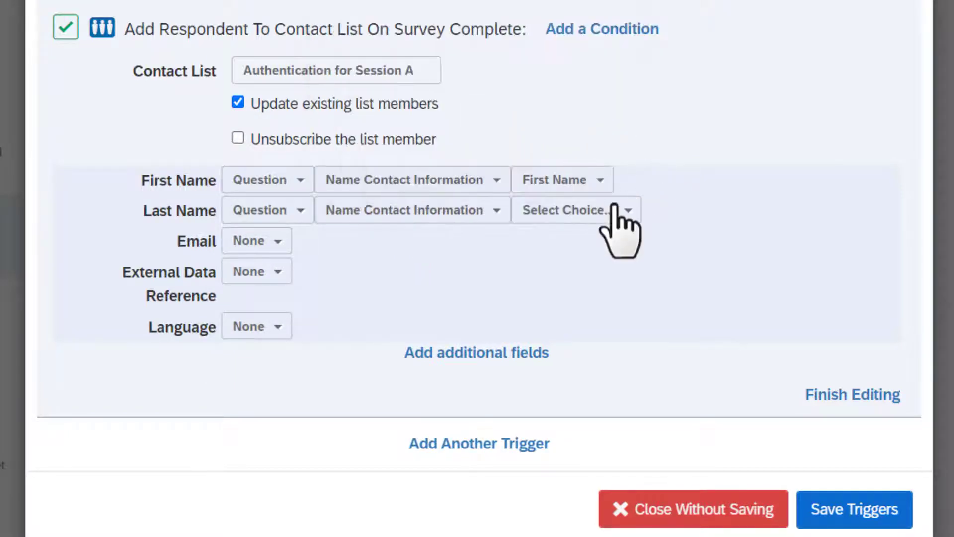
pyautogui.click(616, 212)
pyautogui.click(507, 312)
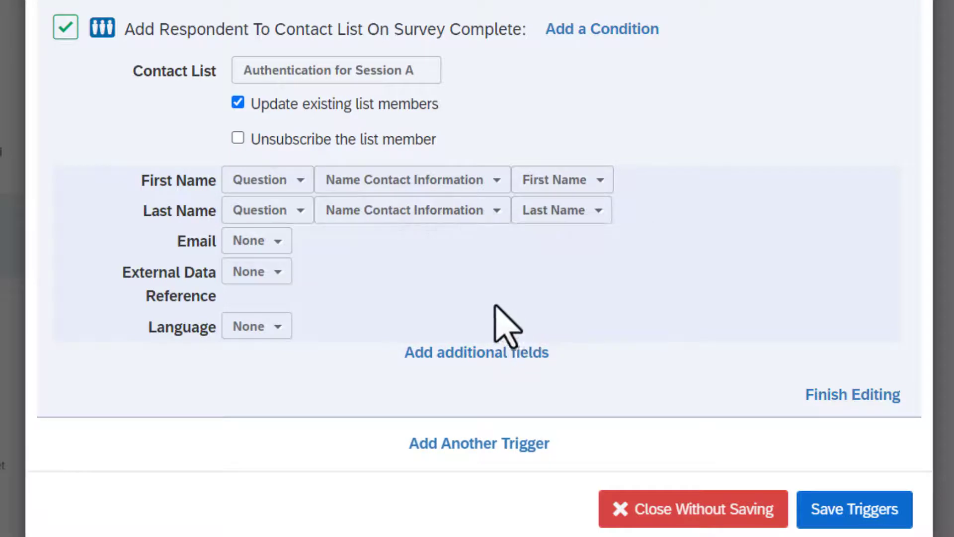
# Step: Map Email to the Your Email answer of the Email question
pyautogui.click(263, 240)
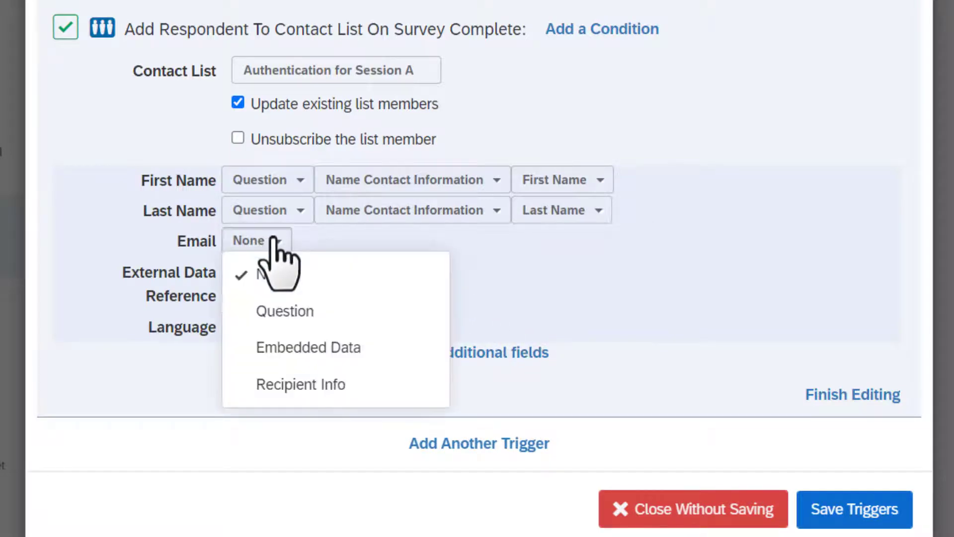
pyautogui.click(301, 311)
pyautogui.click(408, 249)
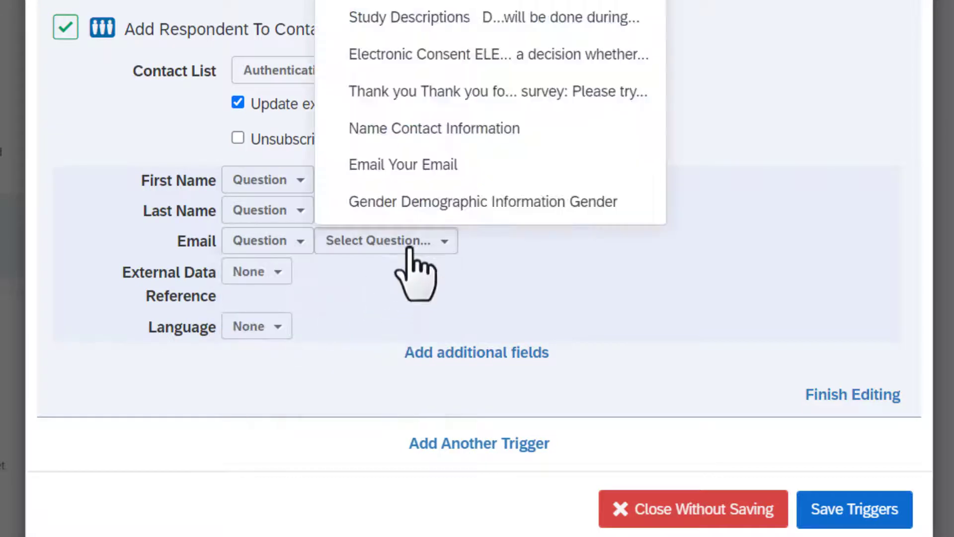
pyautogui.click(398, 175)
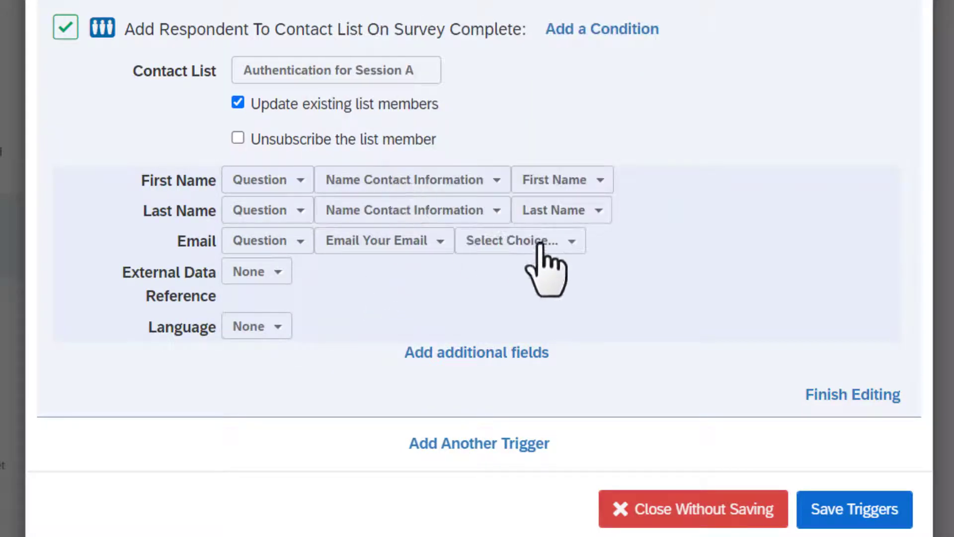
pyautogui.click(551, 244)
pyautogui.click(549, 307)
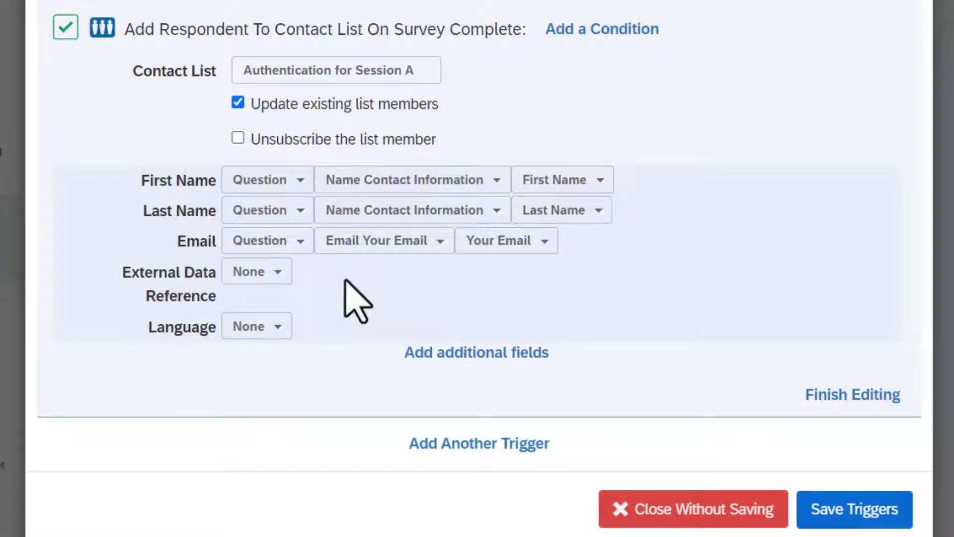
# Step: Map External Data Reference to embedded data LoginID and save the triggers
pyautogui.click(273, 275)
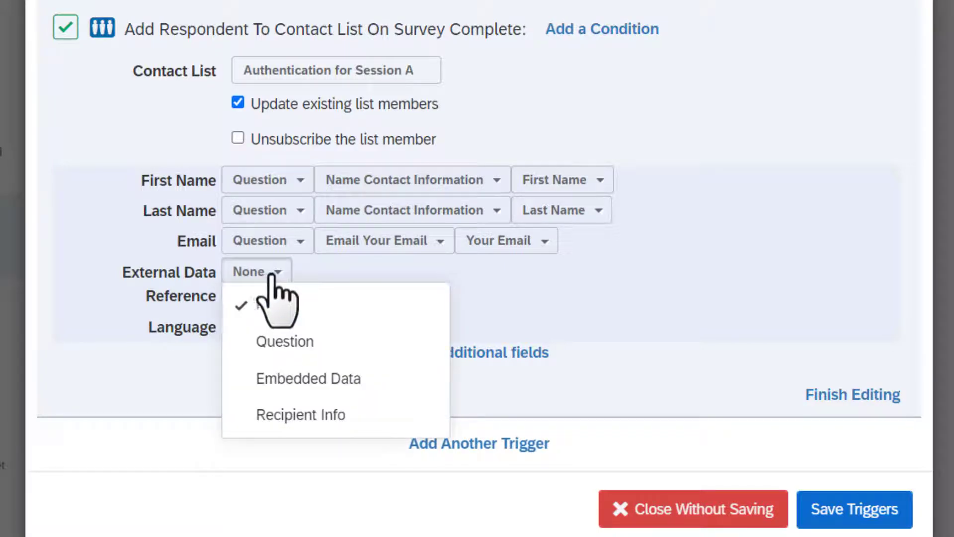
pyautogui.click(290, 383)
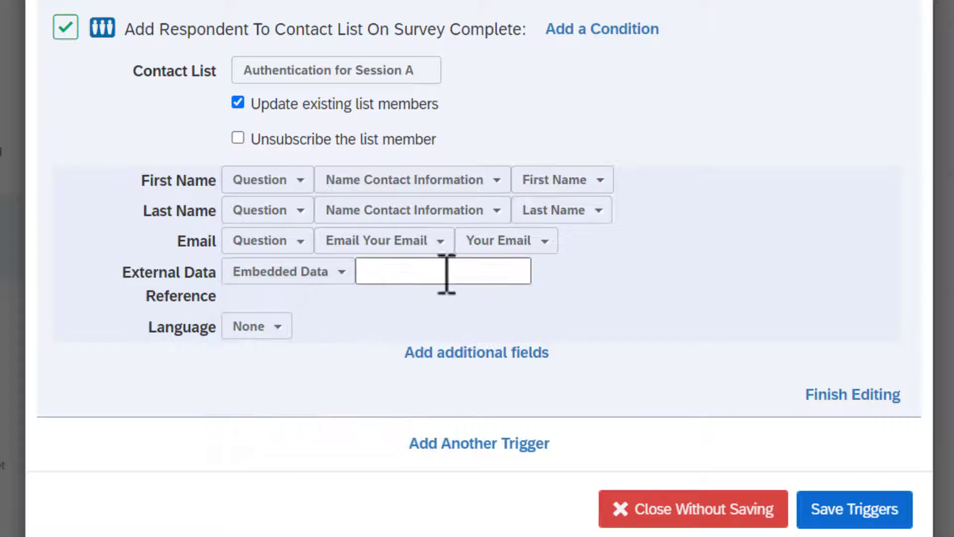
pyautogui.click(446, 273)
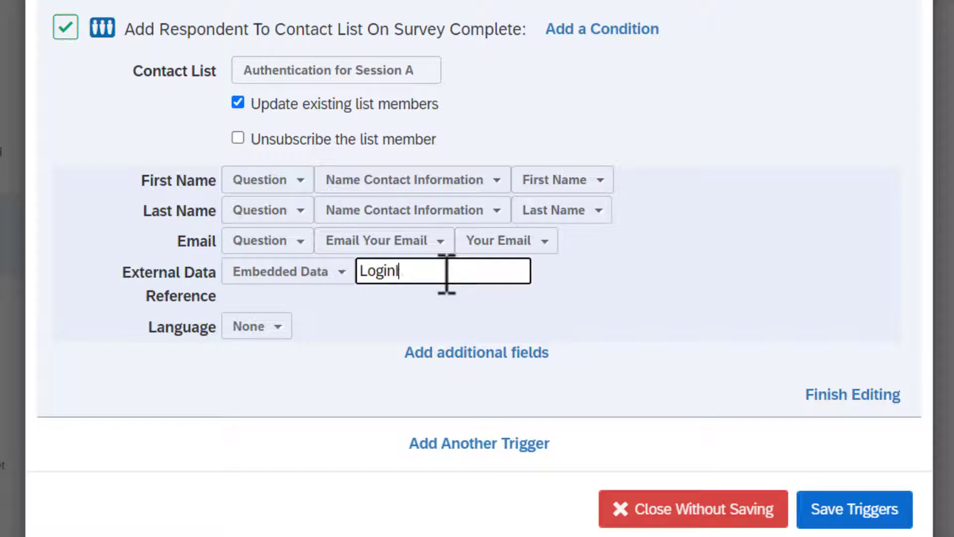
pyautogui.press('Tab')
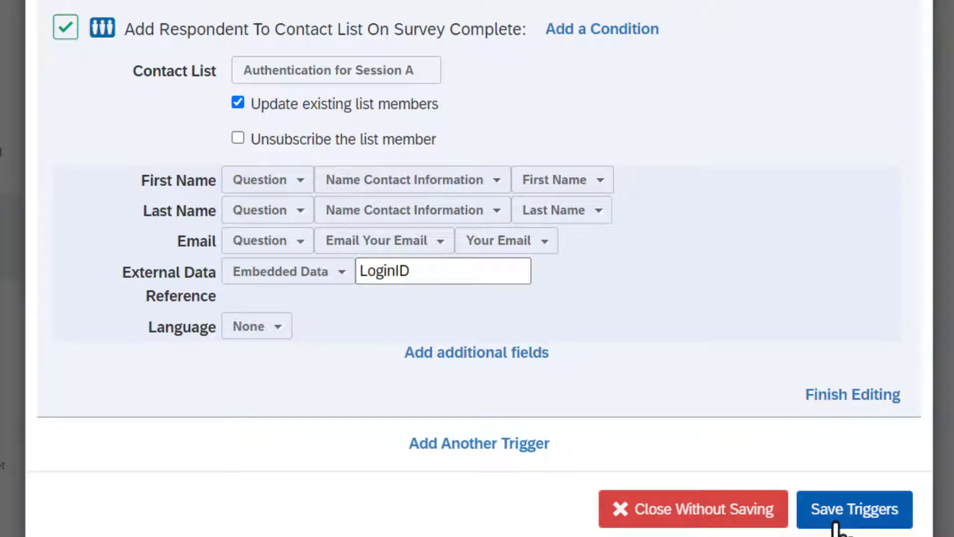
pyautogui.click(835, 517)
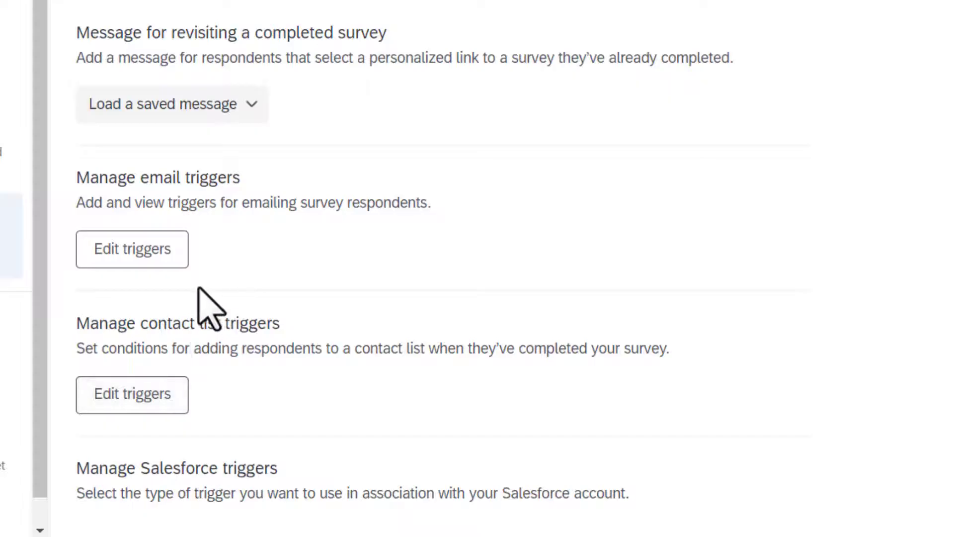
# Step: Recheck the Session 1 trigger mappings, save them, then start and cancel publishing
pyautogui.click(144, 400)
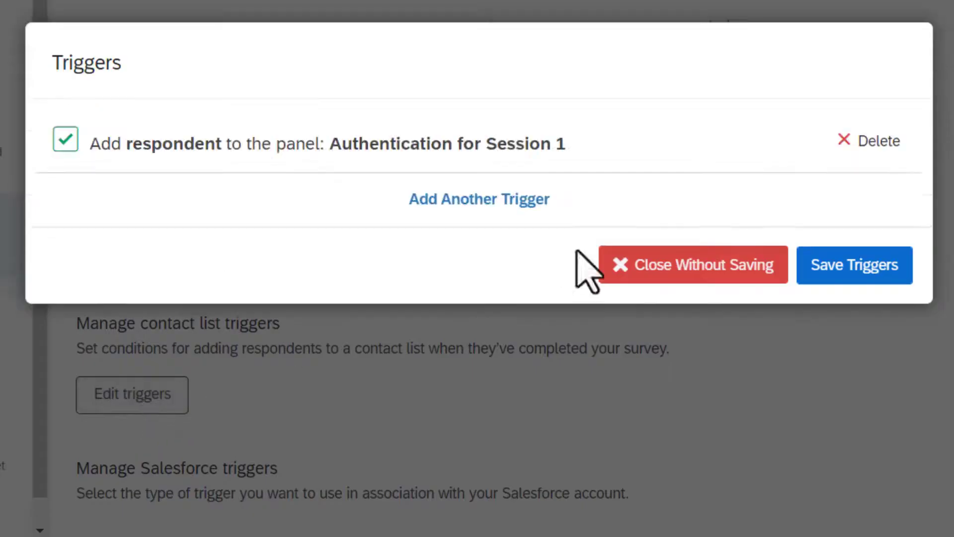
pyautogui.click(335, 144)
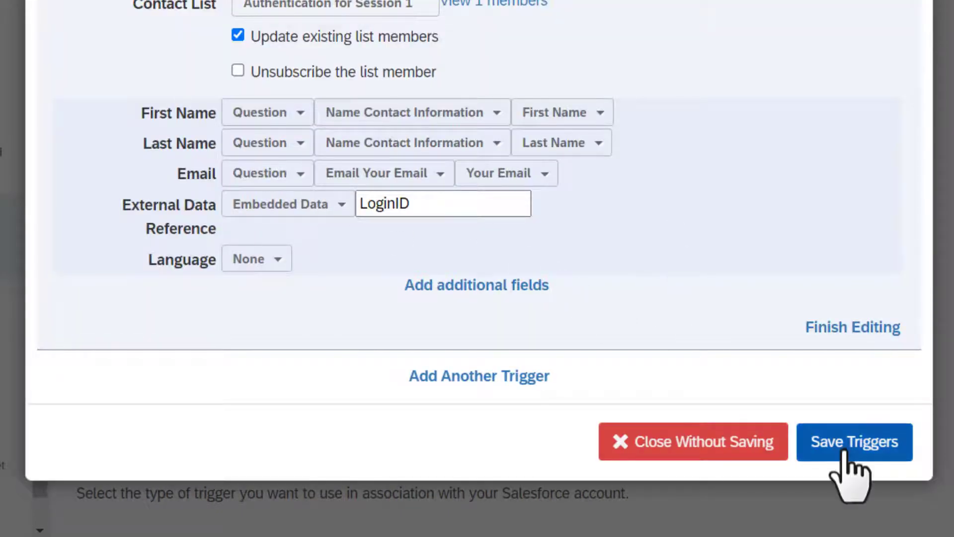
pyautogui.click(736, 448)
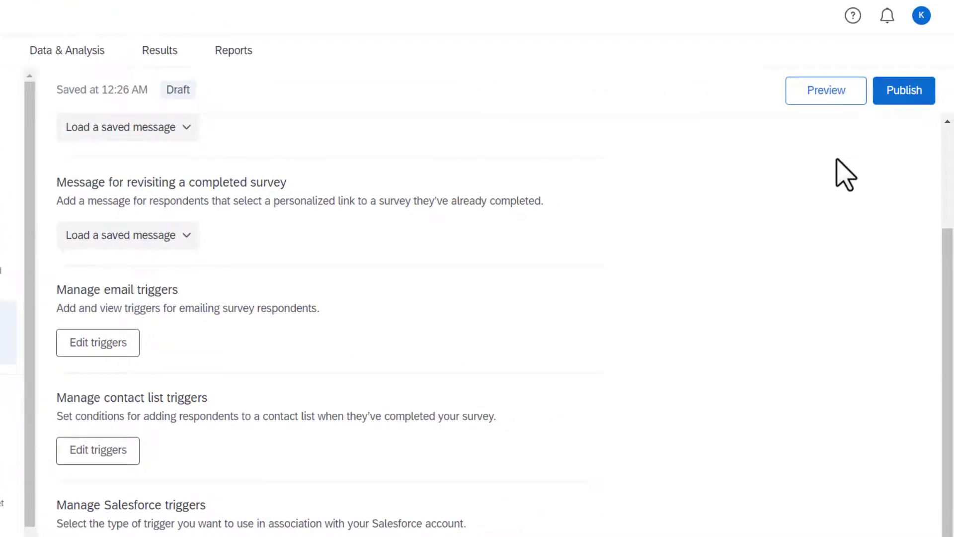
pyautogui.click(914, 99)
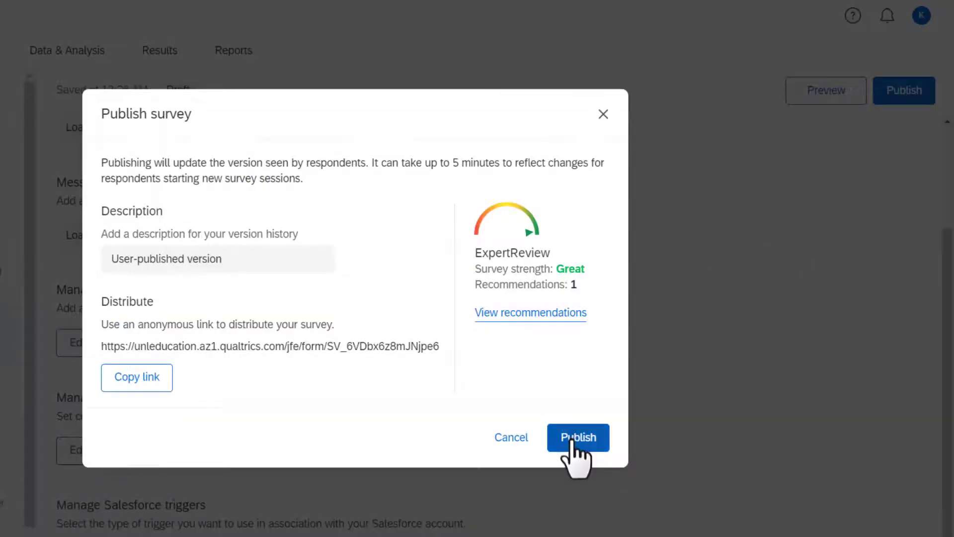
pyautogui.click(512, 440)
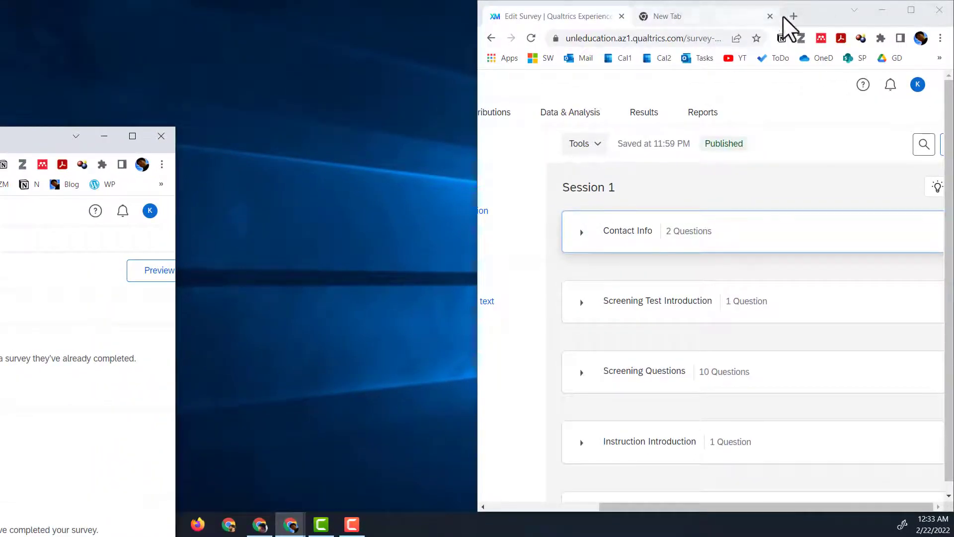
# Step: Maximize the Session 1 editor window and view its survey flow
pyautogui.click(911, 11)
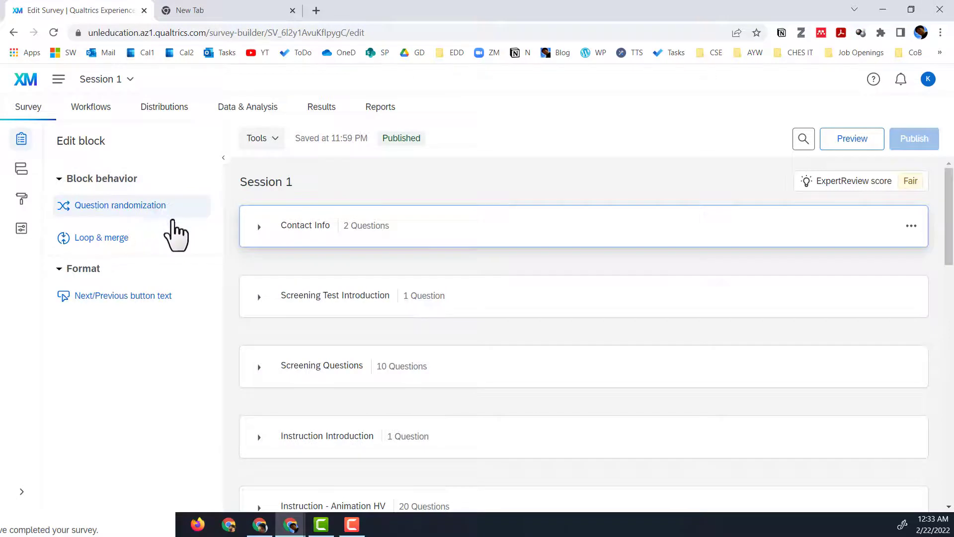
pyautogui.click(20, 169)
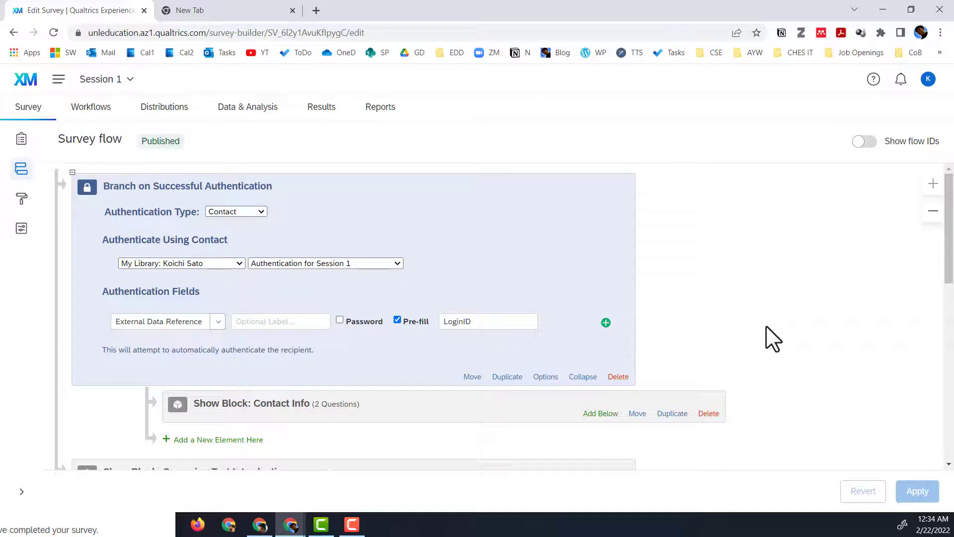
# Step: Add a Contact-type Branch on Successful Authentication and drag it above the existing Session 1 branch
pyautogui.scroll(-10, 768, 339)
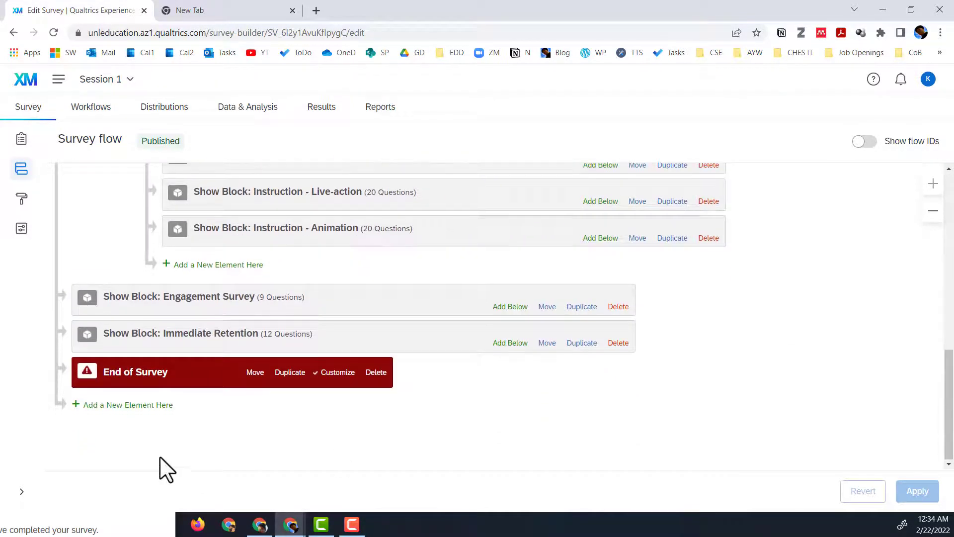
pyautogui.click(135, 405)
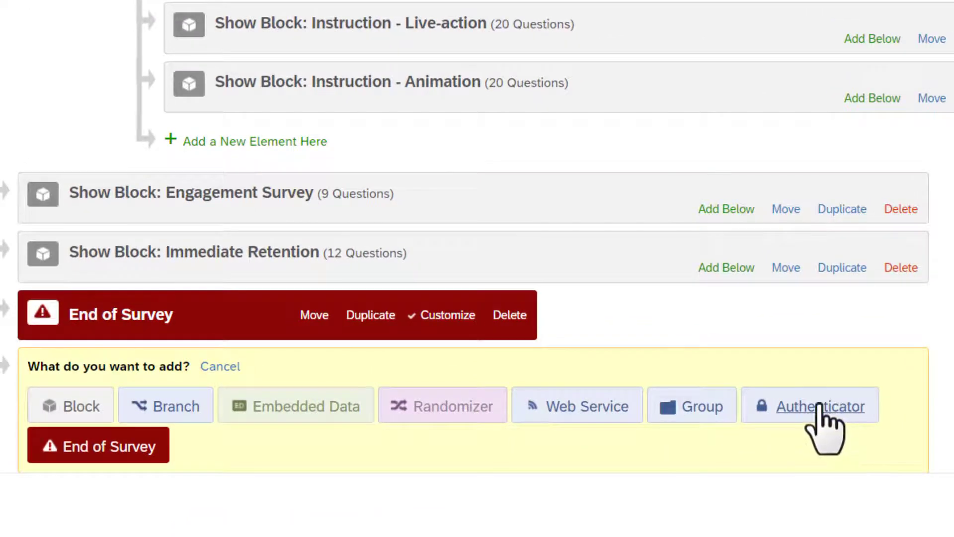
pyautogui.click(820, 408)
pyautogui.scroll(-5, 938, 365)
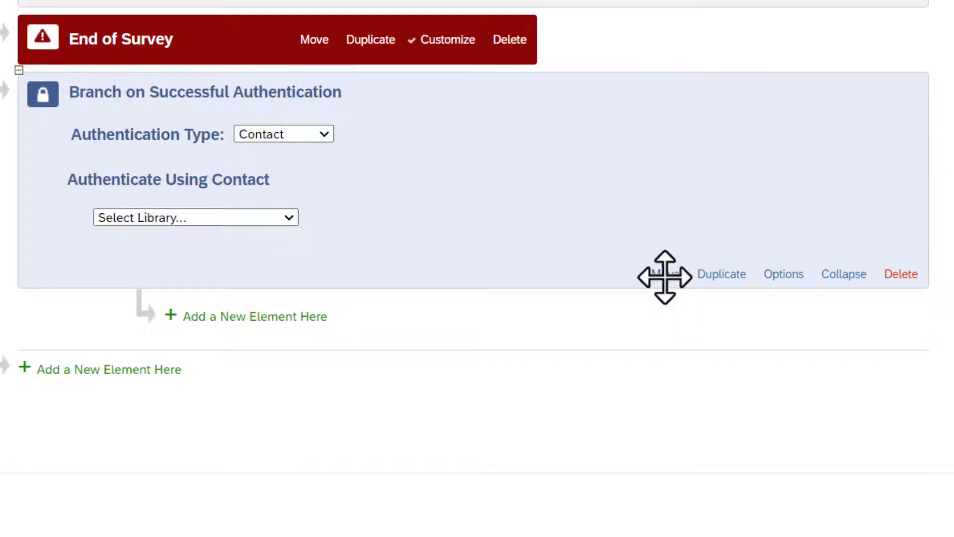
pyautogui.moveTo(664, 275); pyautogui.dragTo(669, 140)
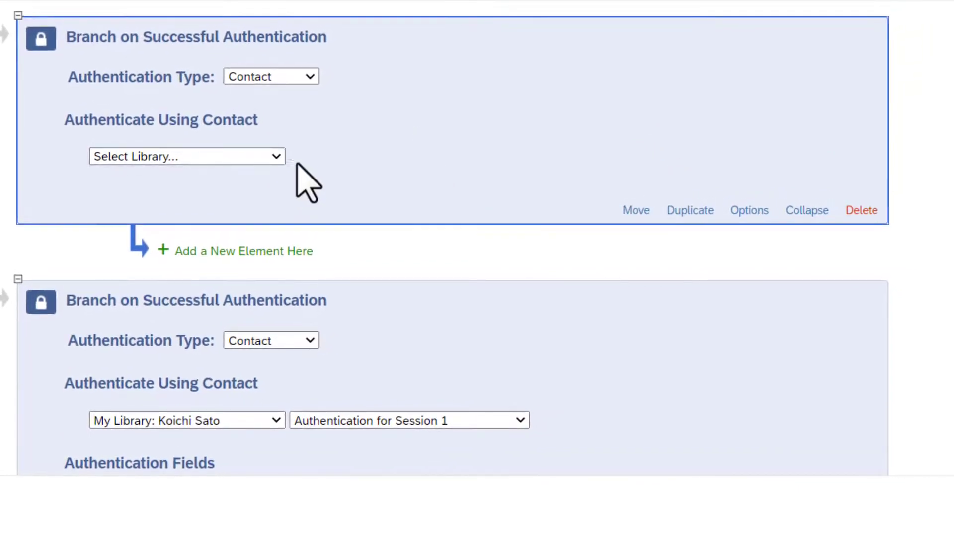
pyautogui.scroll(-1, 339, 110)
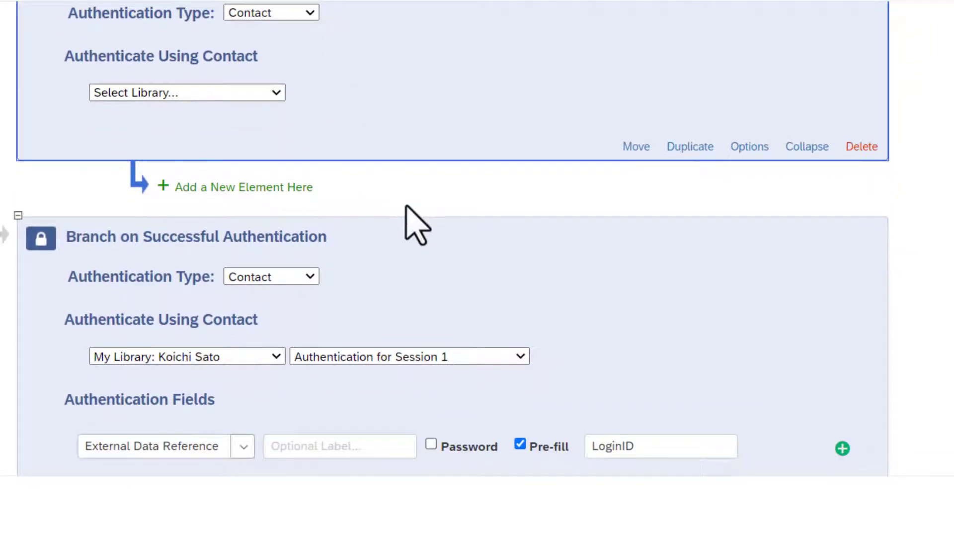
pyautogui.scroll(1, 473, 192)
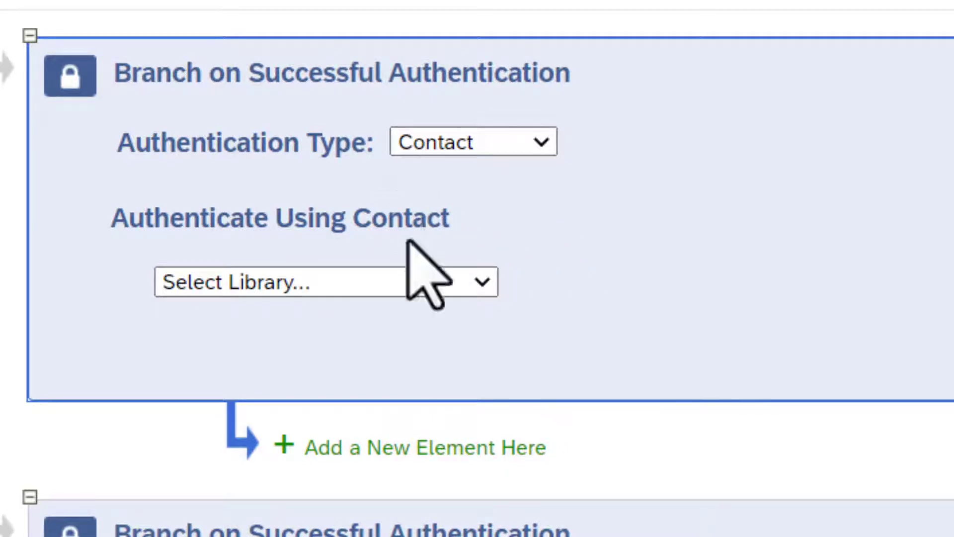
# Step: Point the new authenticator at My Library's Authentication for Session 1 contact list
pyautogui.click(485, 282)
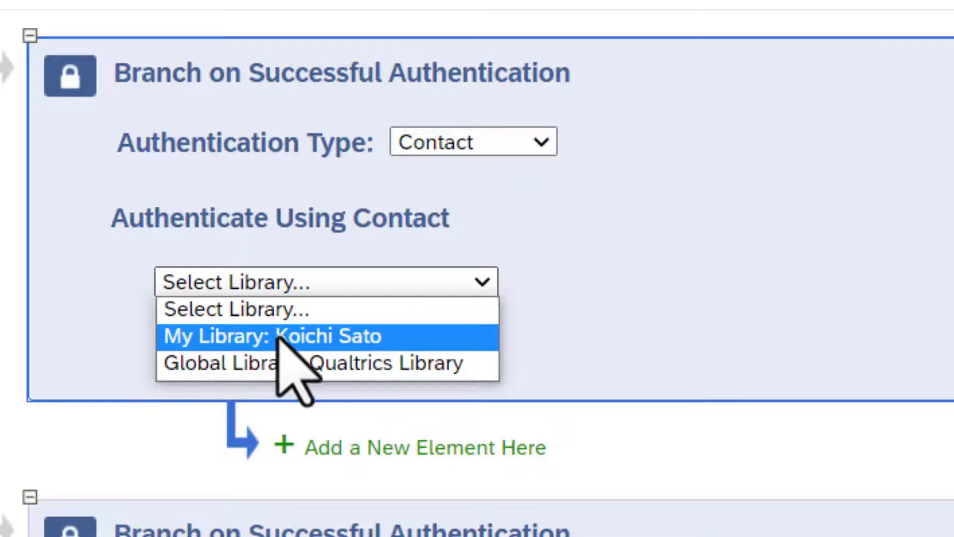
pyautogui.click(239, 337)
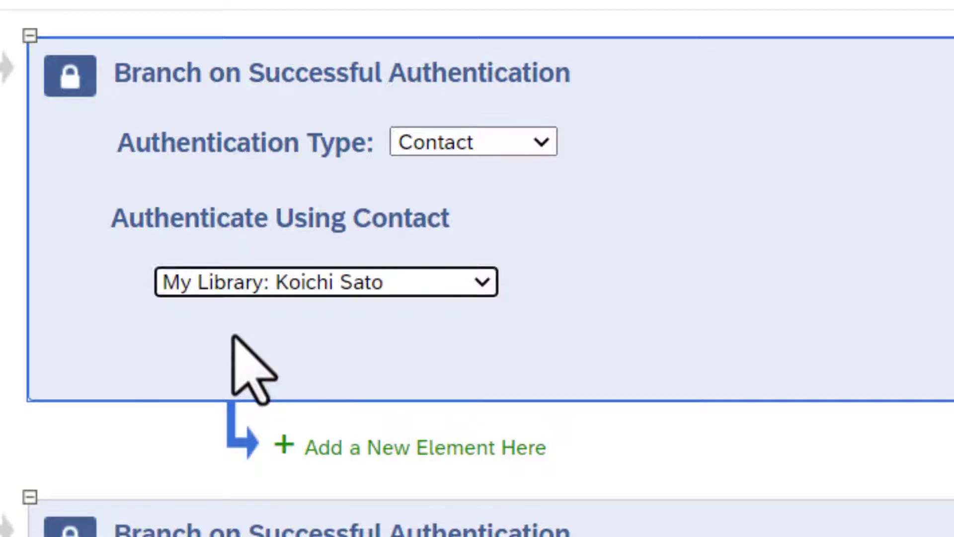
pyautogui.click(827, 282)
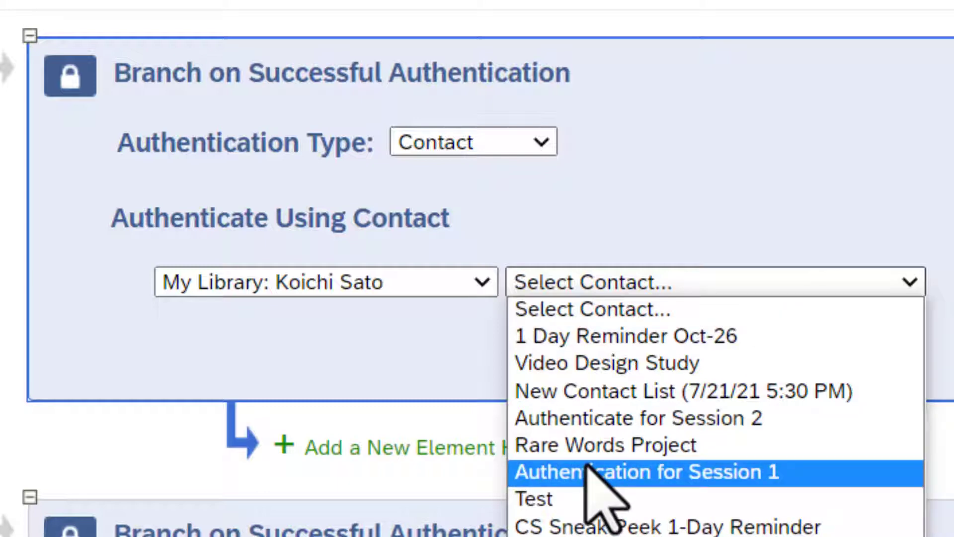
pyautogui.click(622, 472)
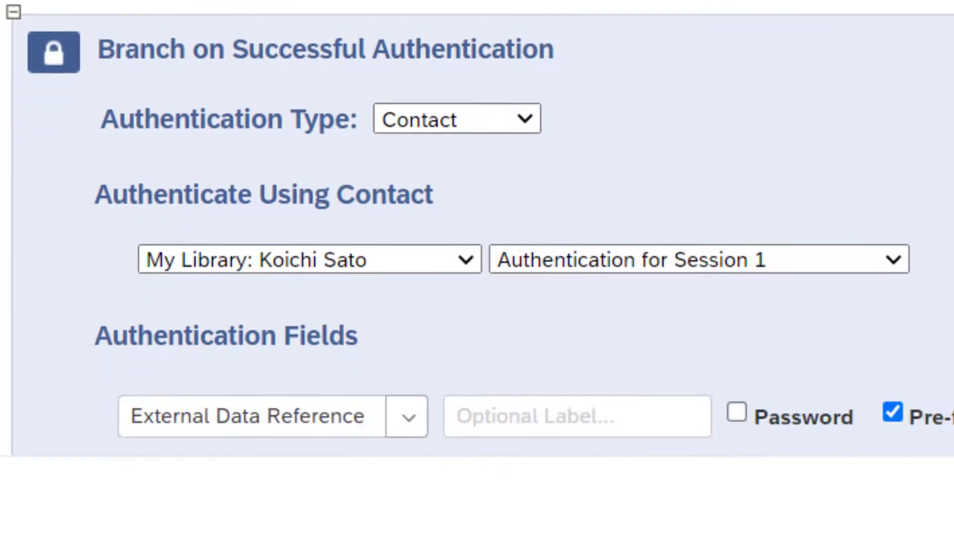
# Step: Match on External Data Reference and pre-fill the authentication field from LoginID
pyautogui.scroll(-3, 477, 223)
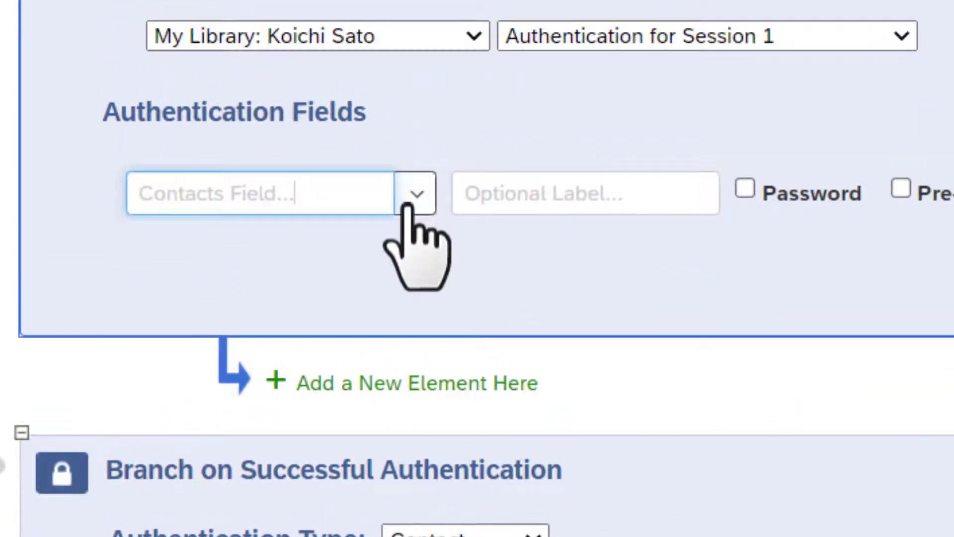
pyautogui.click(408, 206)
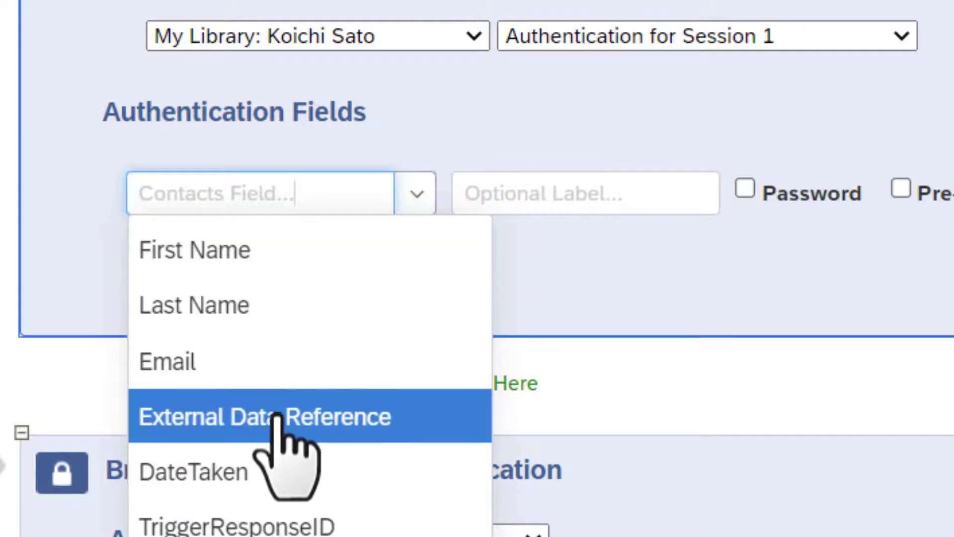
pyautogui.click(277, 416)
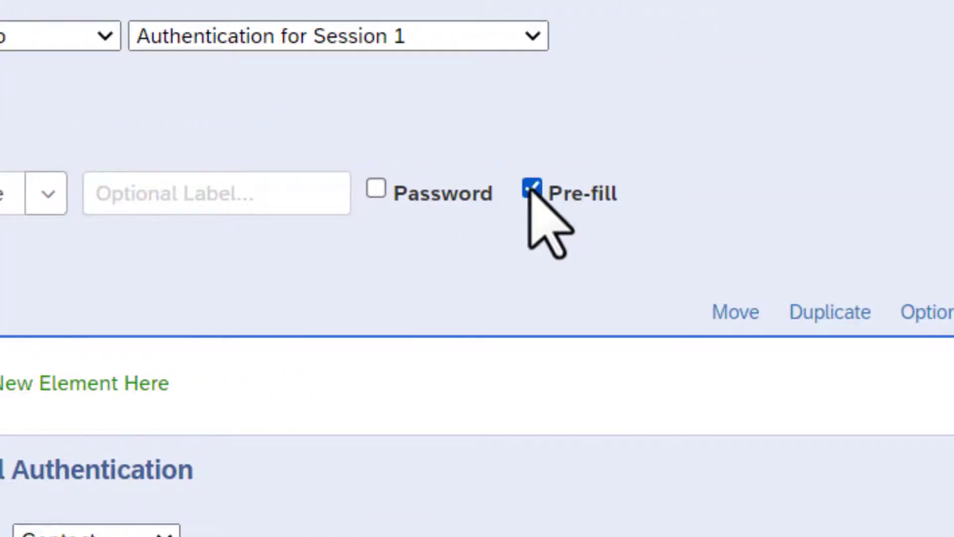
pyautogui.click(751, 192)
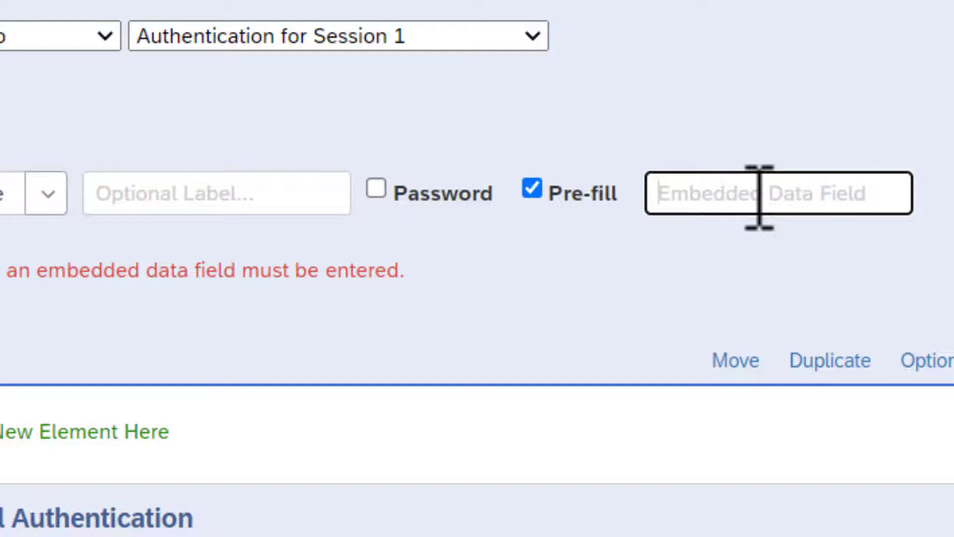
pyautogui.write('LoginID')
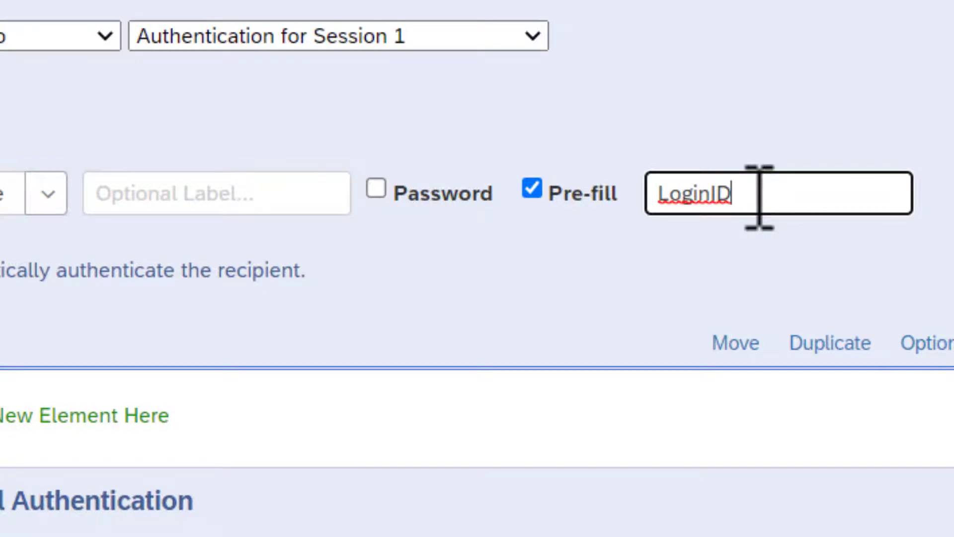
pyautogui.click(725, 288)
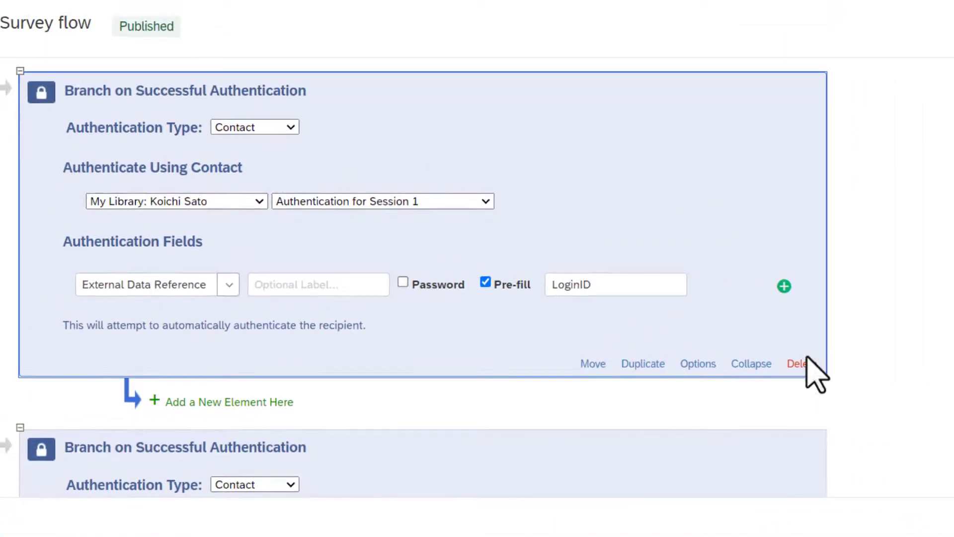
# Step: Delete the extra authentication branch and confirm with Yes
pyautogui.scroll(-3, 779, 394)
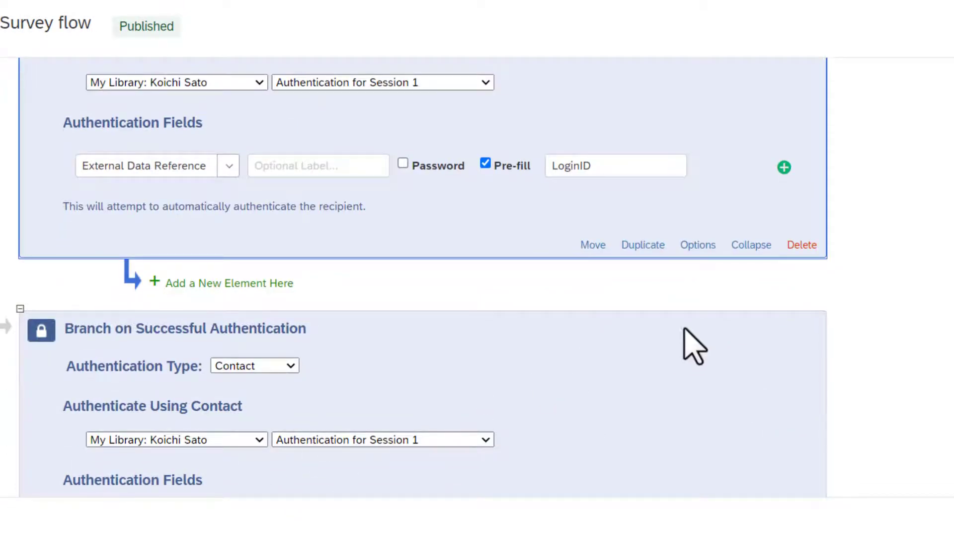
pyautogui.scroll(3, 795, 328)
pyautogui.click(801, 364)
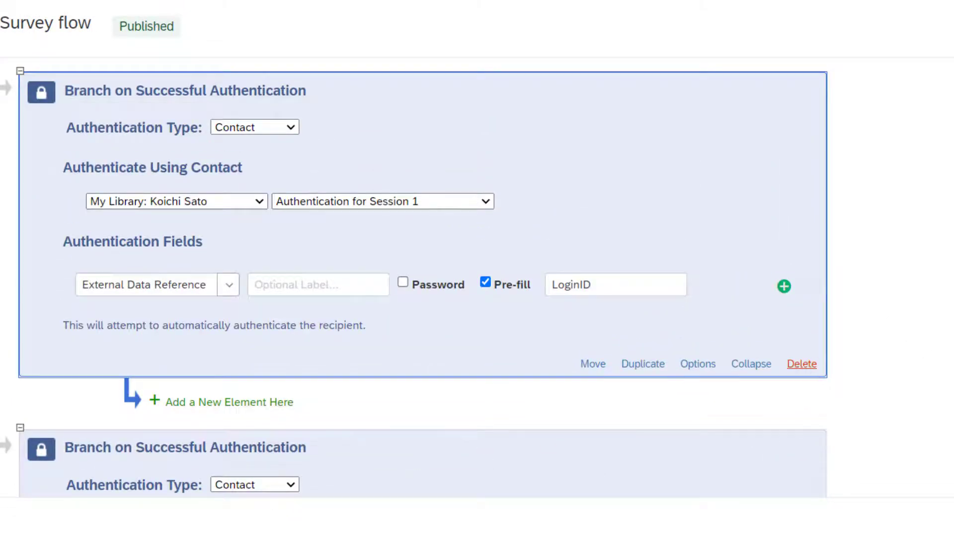
pyautogui.click(793, 305)
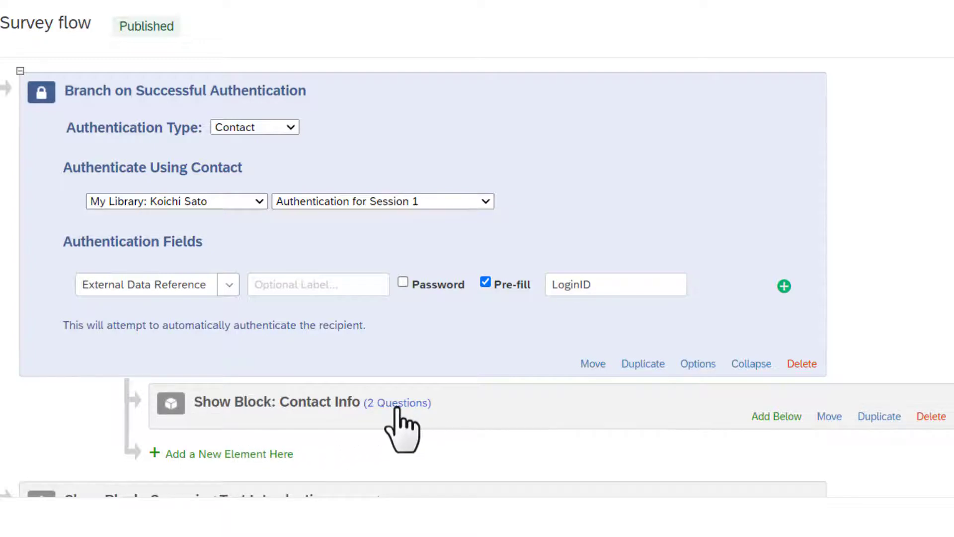
# Step: Move the Contact Info block under the LoginID authentication branch and apply the flow
pyautogui.click(419, 407)
pyautogui.scroll(-2, 547, 420)
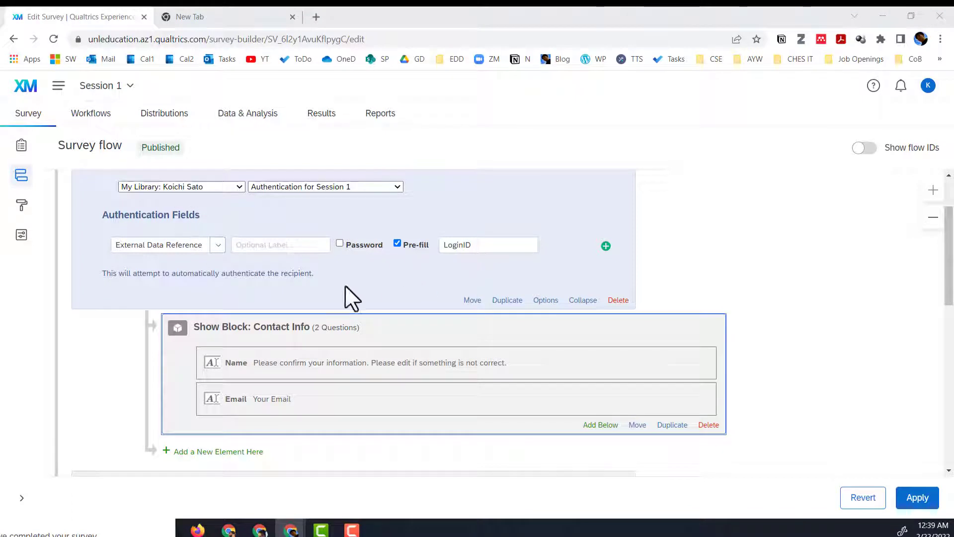
pyautogui.scroll(-3, 350, 298)
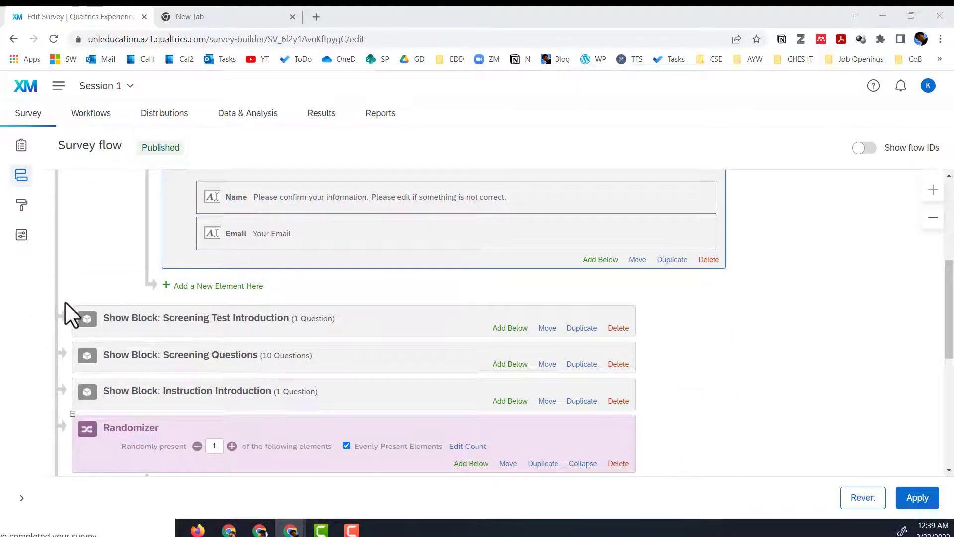
pyautogui.scroll(3, 642, 282)
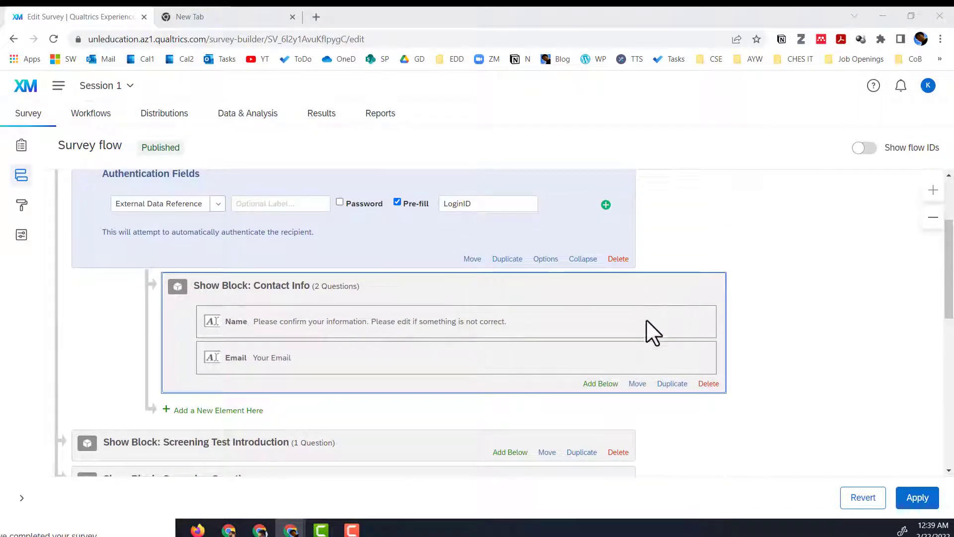
pyautogui.moveTo(639, 383); pyautogui.dragTo(571, 294)
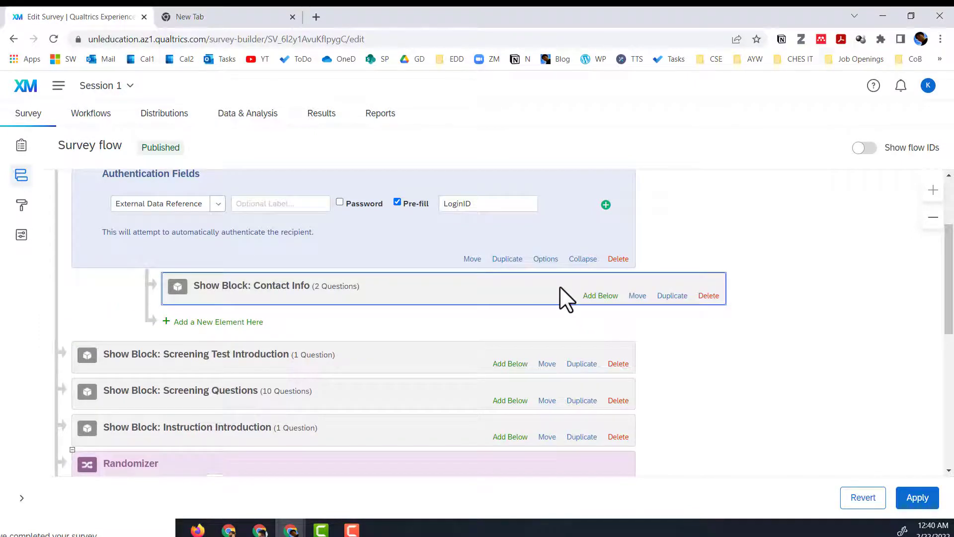
pyautogui.click(918, 506)
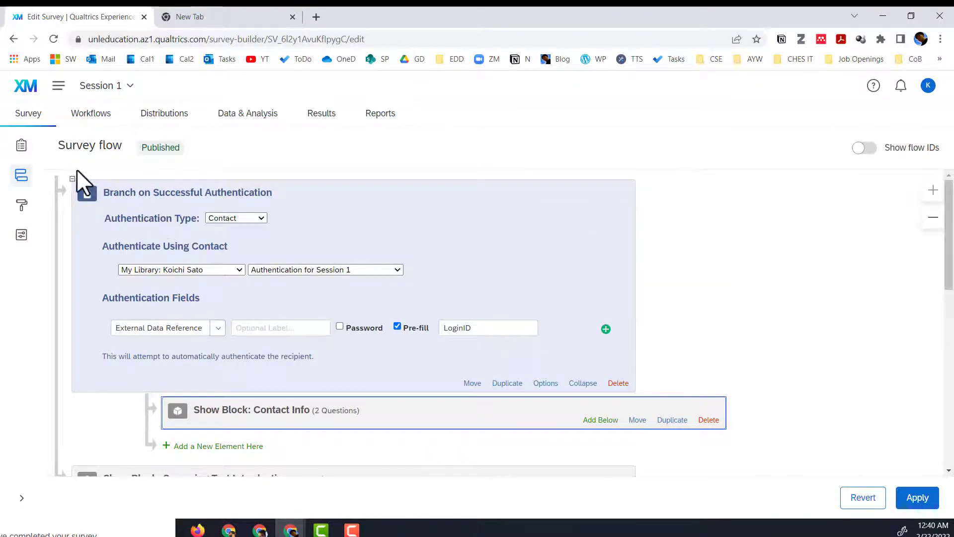
# Step: Back in the builder, expand Contact Info and preview its piped Name and Email defaults
pyautogui.click(22, 145)
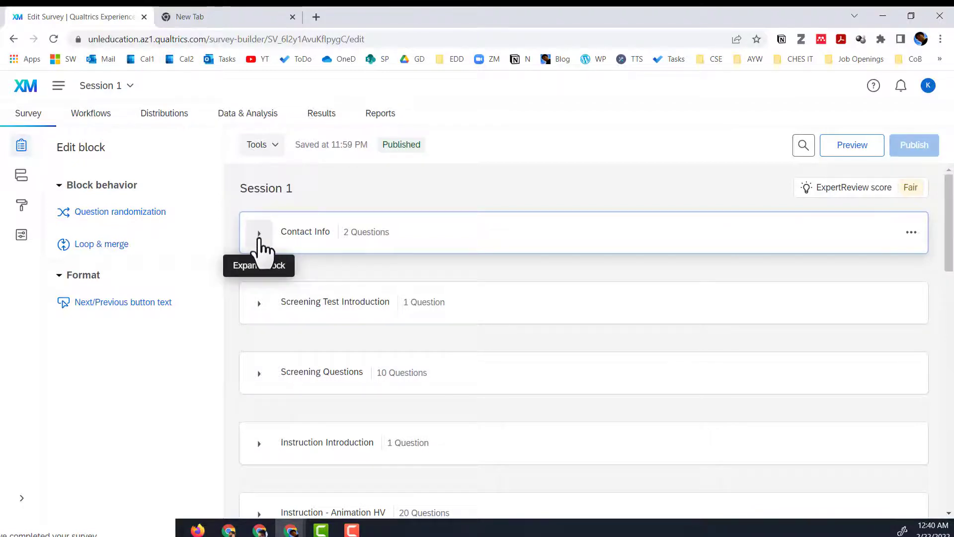
pyautogui.click(259, 235)
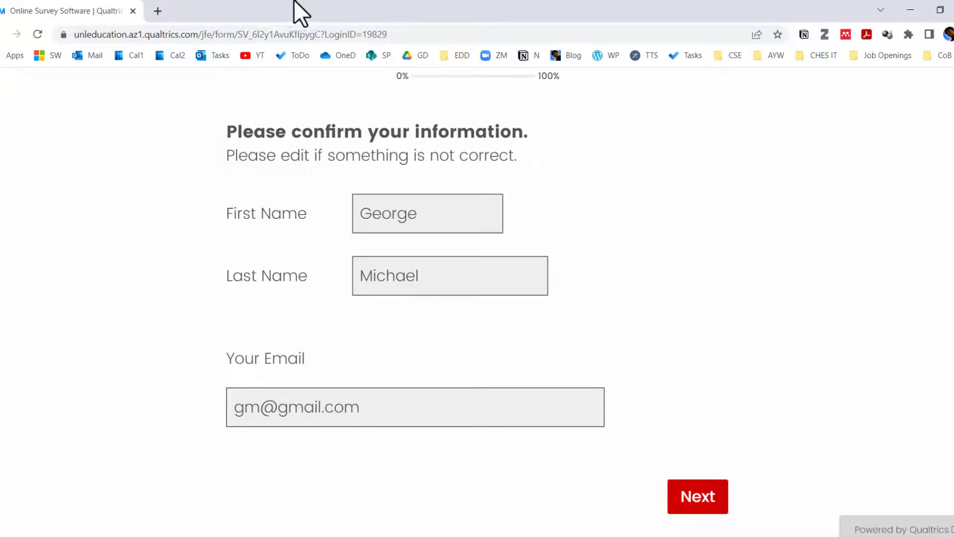
pyautogui.hotkey('ctrl', 'w')
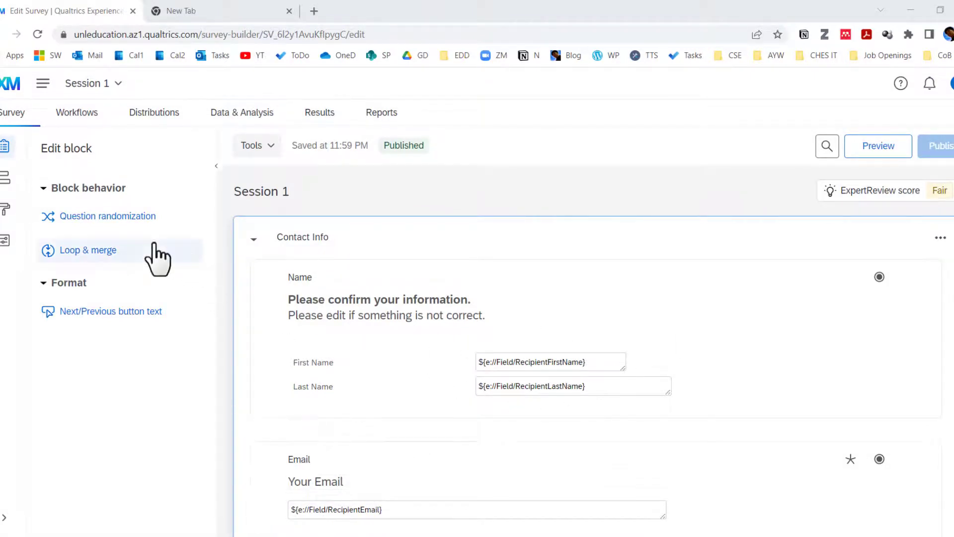
# Step: Clear the existing First Name and Last Name defaults of the Name question
pyautogui.click(608, 365)
pyautogui.scroll(-3, 79, 347)
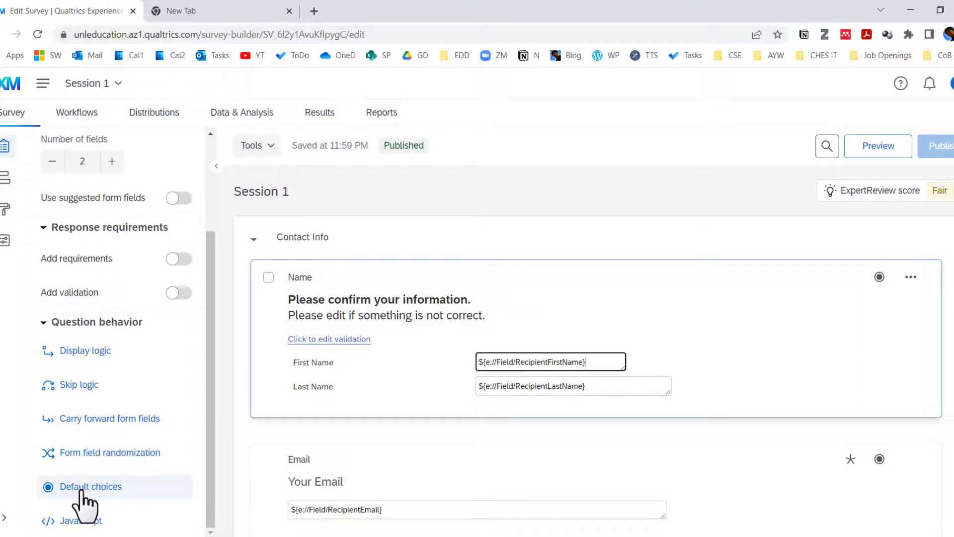
pyautogui.click(80, 490)
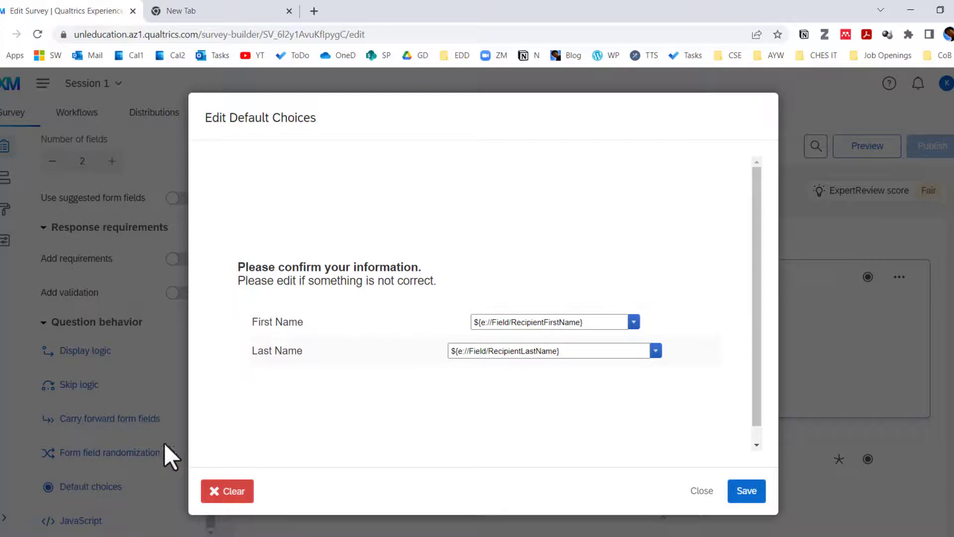
pyautogui.moveTo(595, 327); pyautogui.dragTo(414, 321)
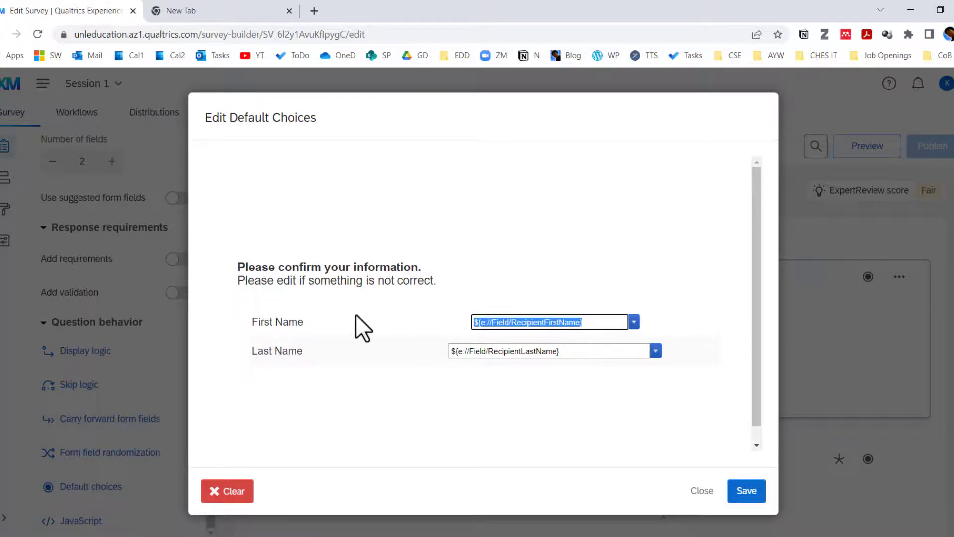
pyautogui.press('BackSpace')
pyautogui.moveTo(587, 350); pyautogui.dragTo(345, 356)
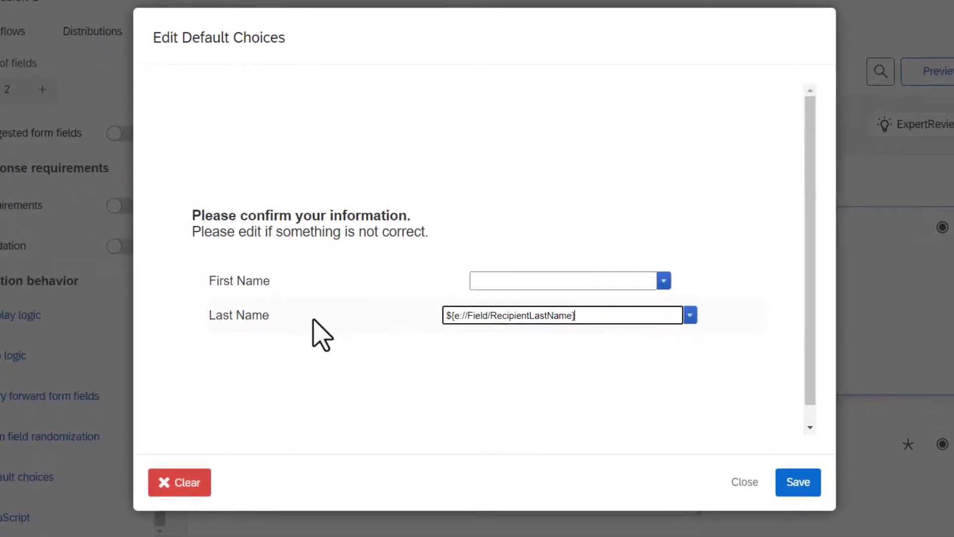
pyautogui.press('BackSpace')
pyautogui.click(436, 336)
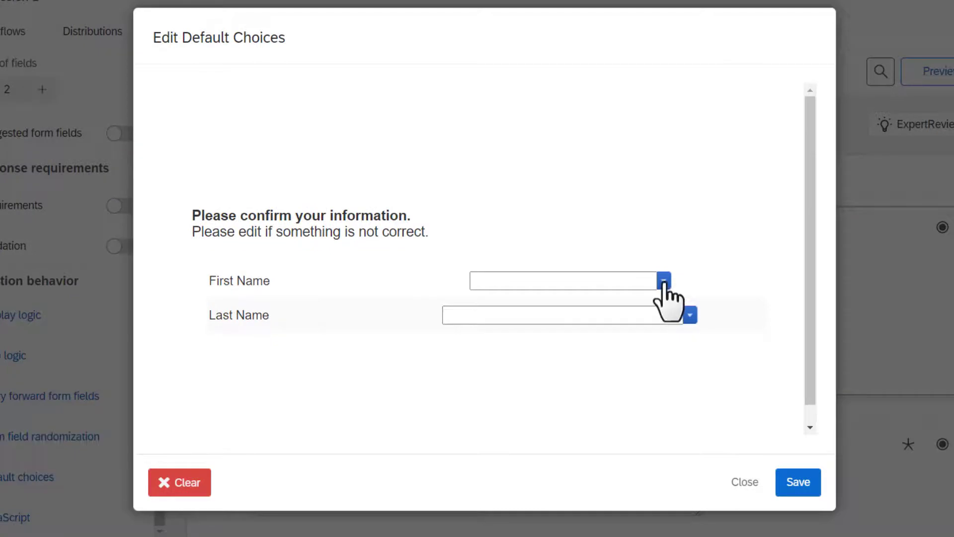
# Step: Pipe the RecipientFirstName embedded data field into the First Name default
pyautogui.click(664, 281)
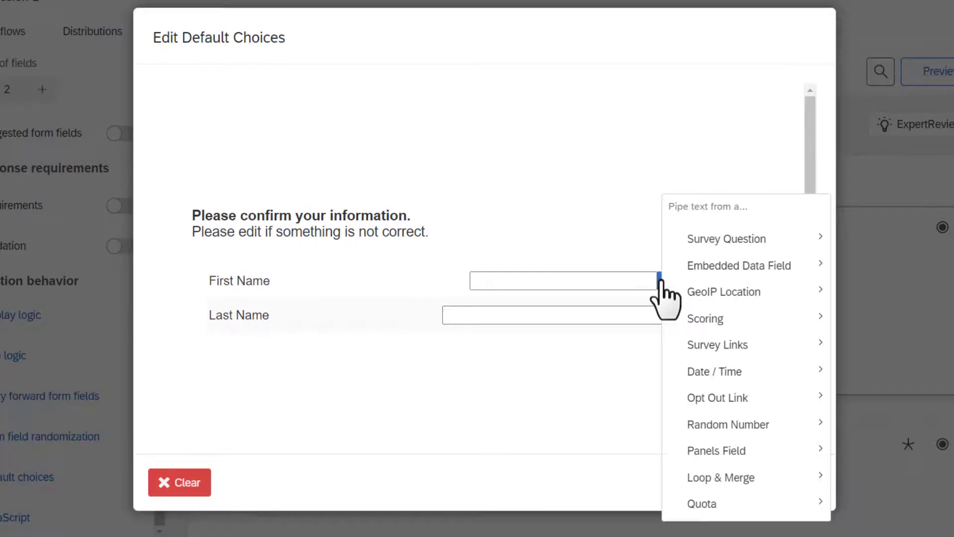
pyautogui.moveTo(692, 269)
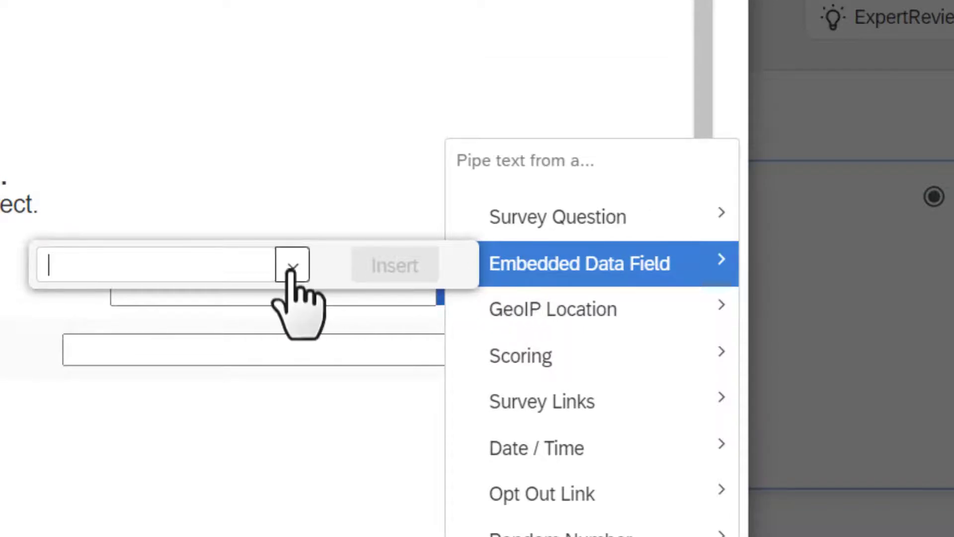
pyautogui.click(292, 265)
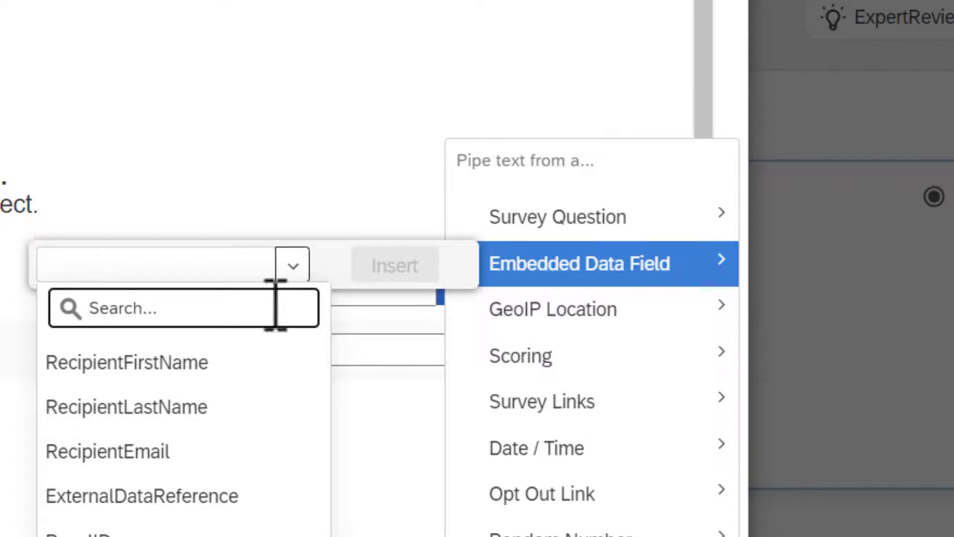
pyautogui.click(172, 375)
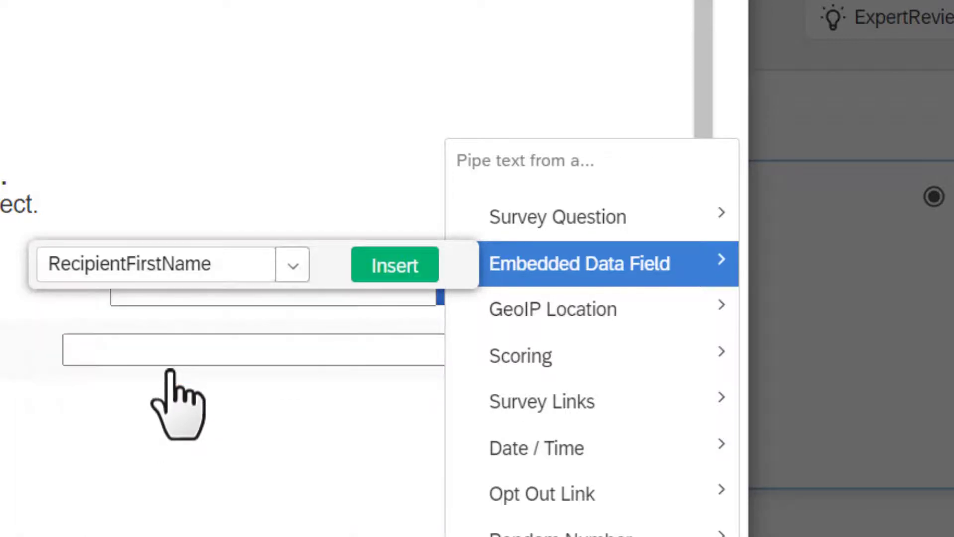
pyautogui.click(383, 269)
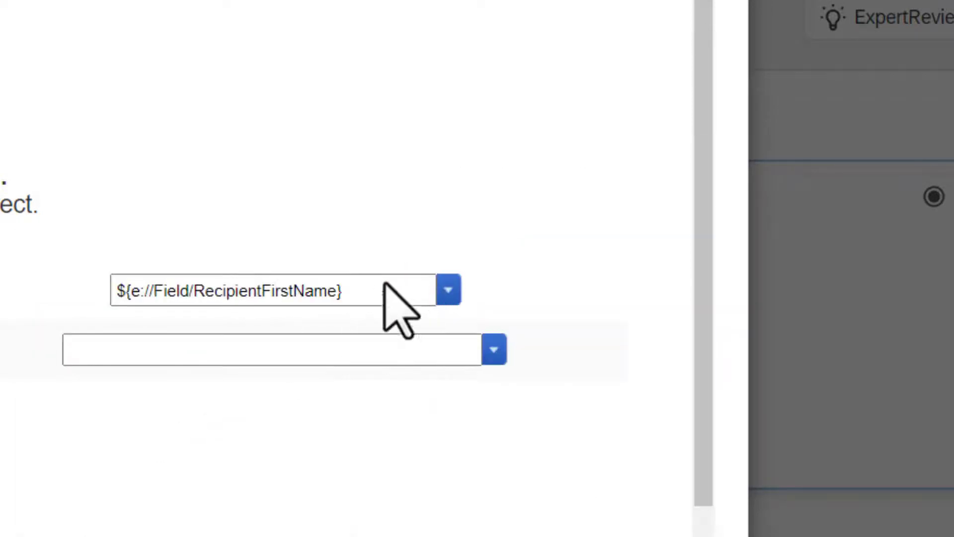
# Step: Pipe RecipientLastName into the Last Name default and save the defaults
pyautogui.click(494, 351)
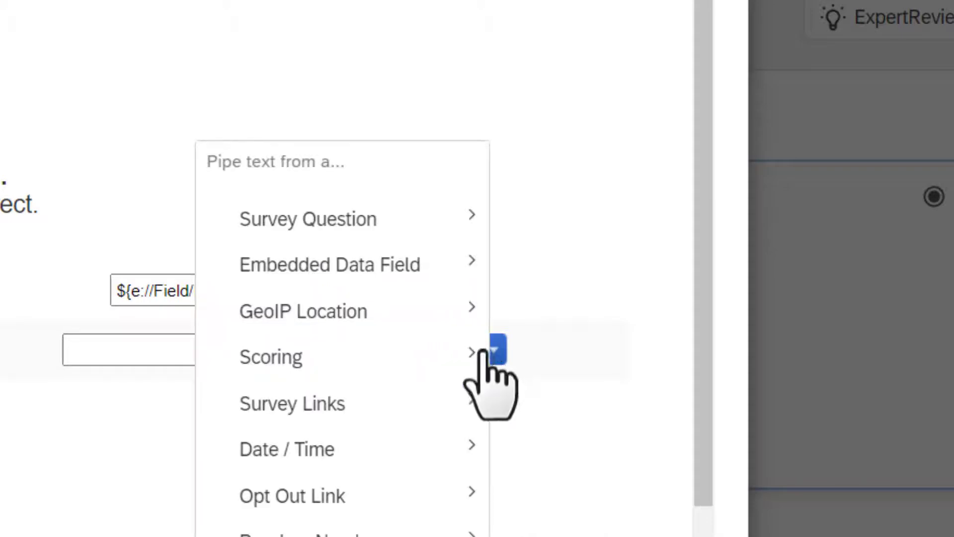
pyautogui.moveTo(425, 276)
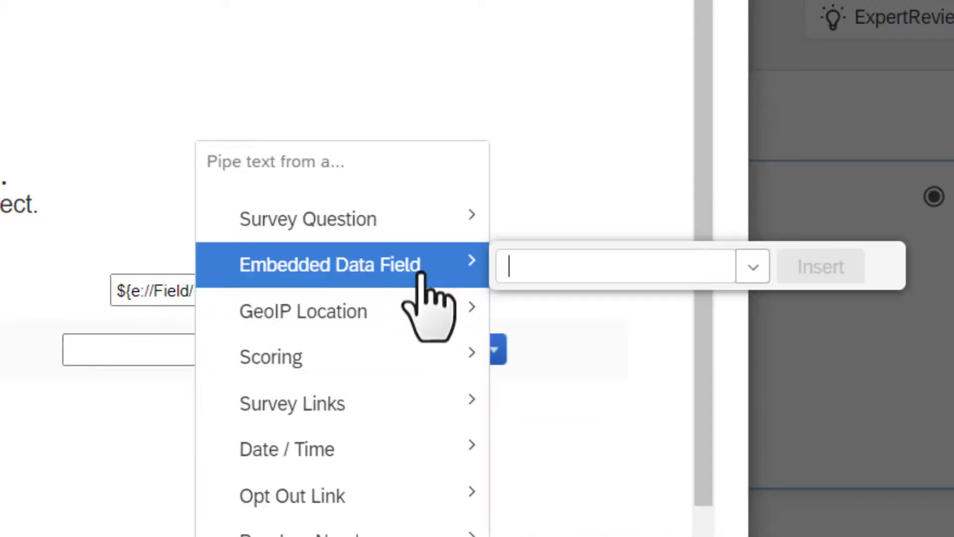
pyautogui.click(745, 269)
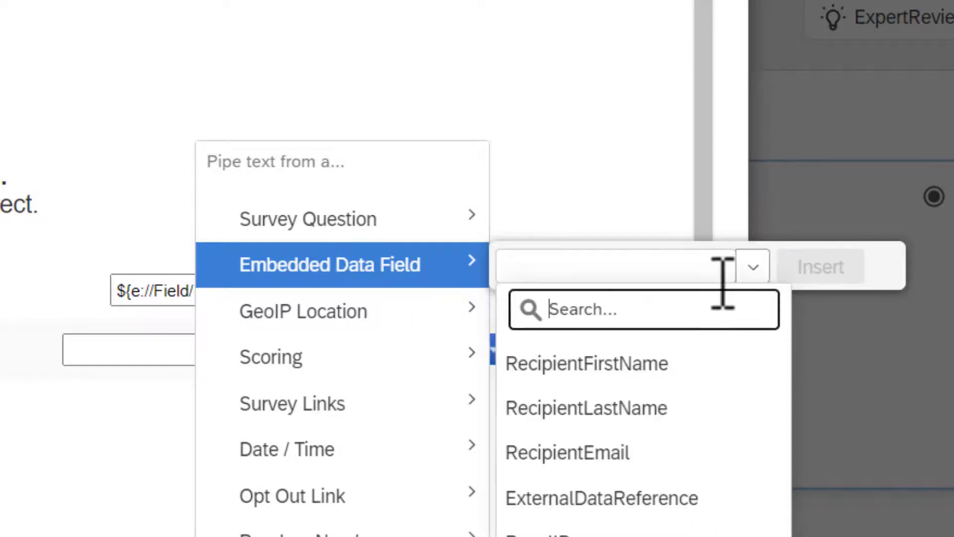
pyautogui.click(624, 407)
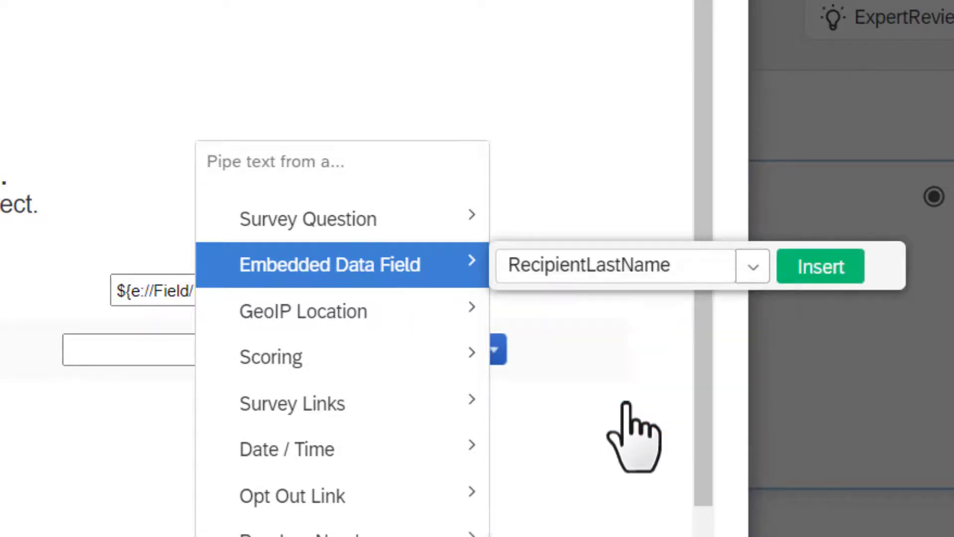
pyautogui.click(810, 276)
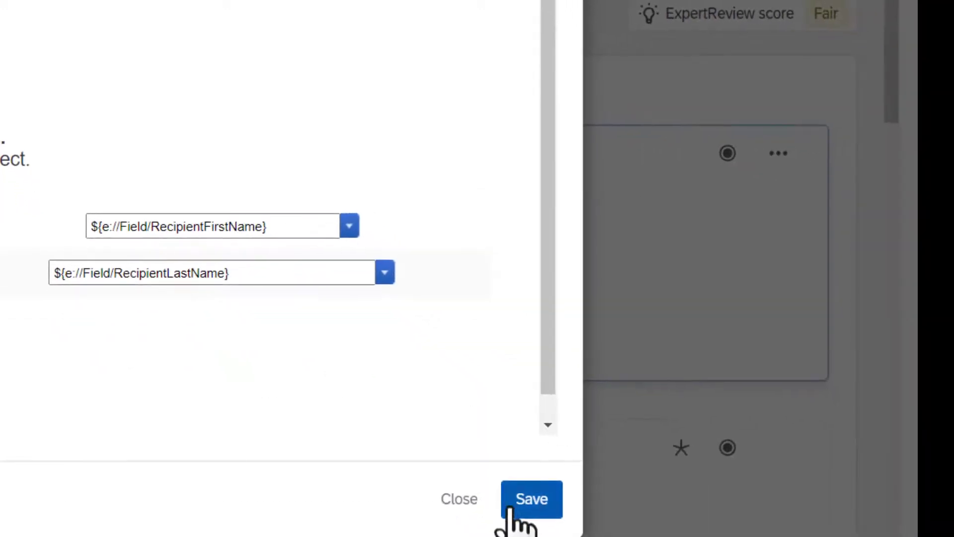
pyautogui.click(531, 494)
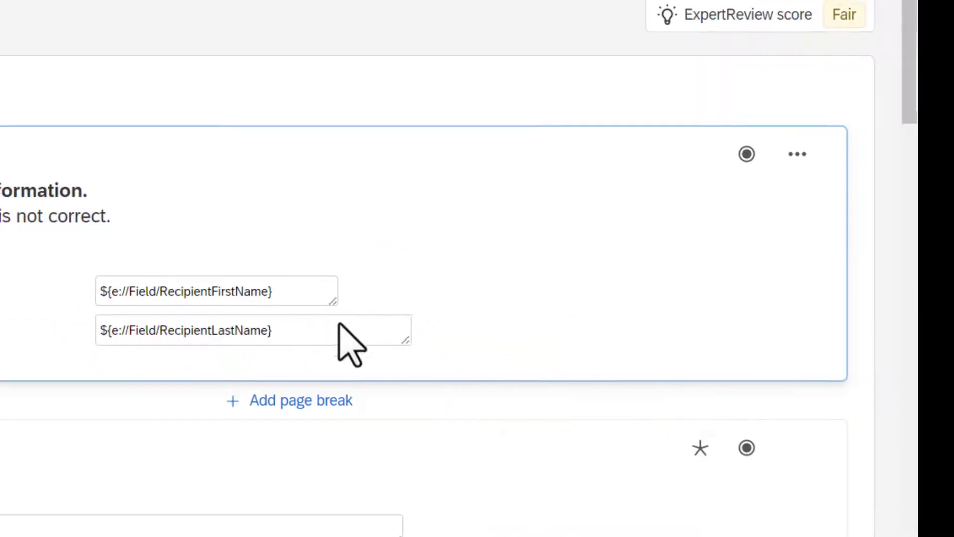
# Step: Replace the Email question's default with piped RecipientEmail embedded data and save
pyautogui.scroll(-1, 213, 401)
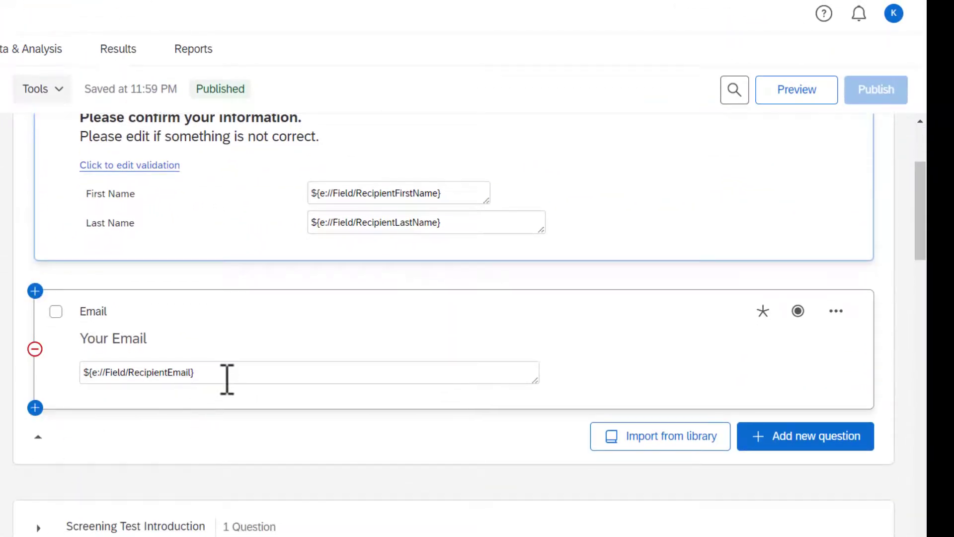
pyautogui.click(250, 372)
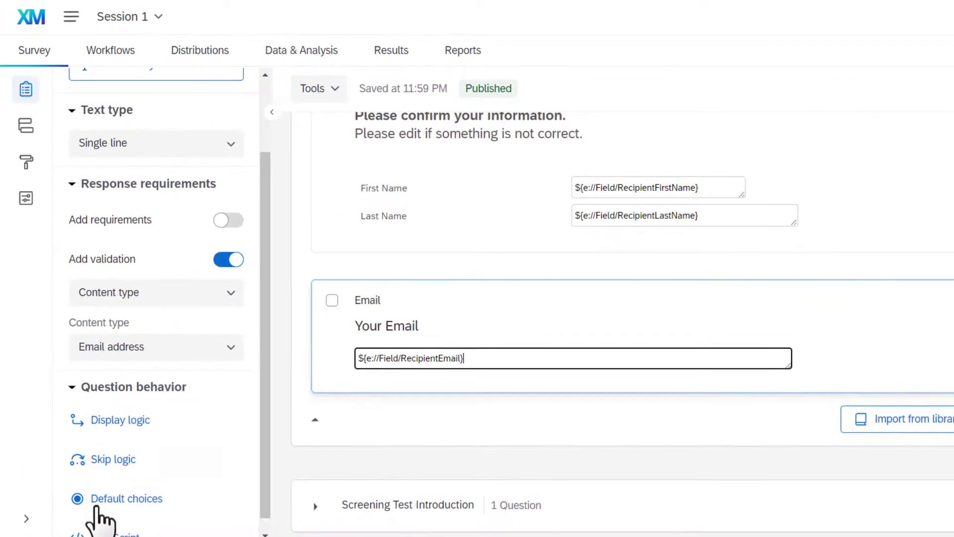
pyautogui.click(117, 499)
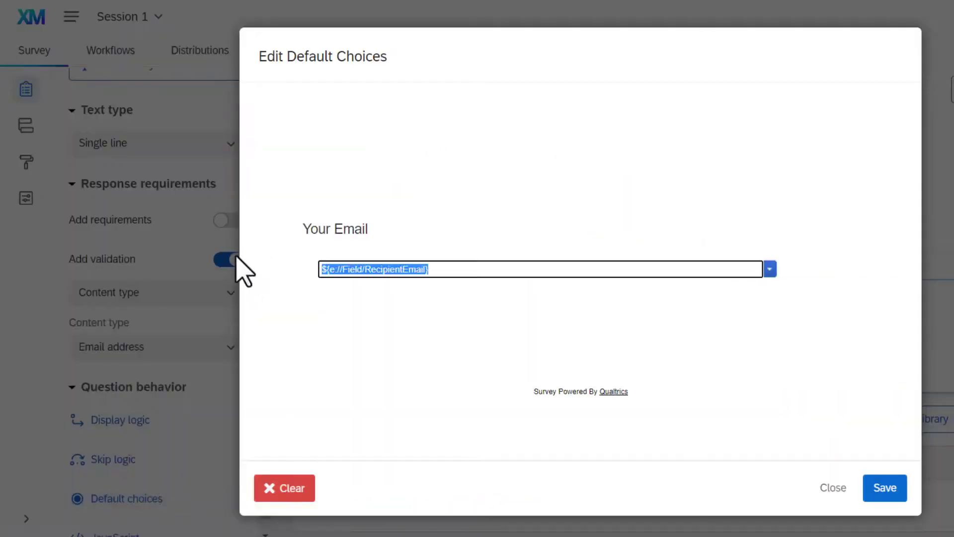
pyautogui.press('BackSpace')
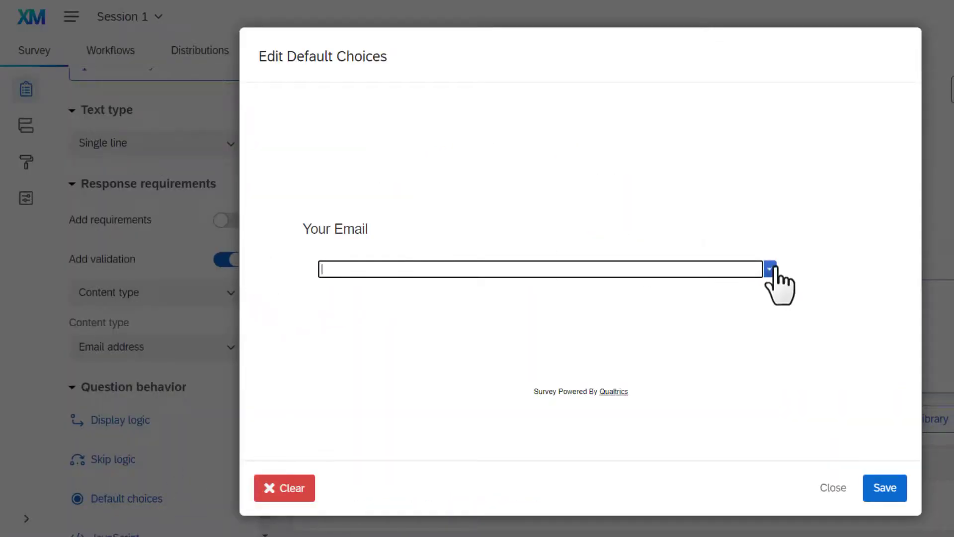
pyautogui.click(770, 268)
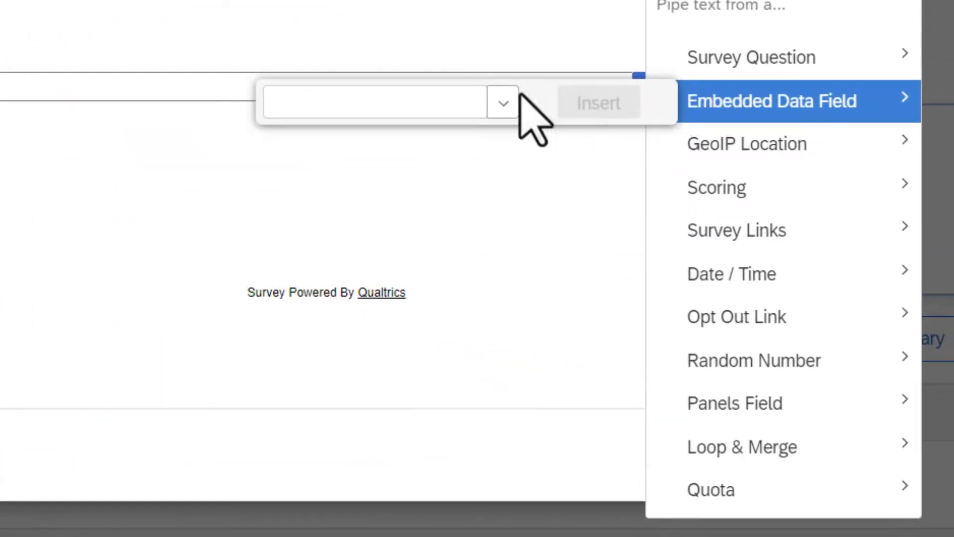
pyautogui.click(501, 102)
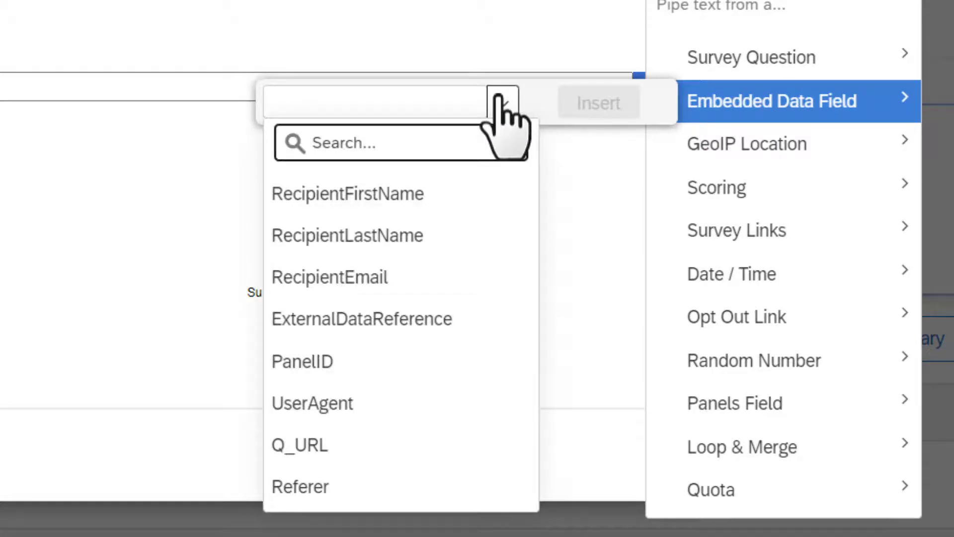
pyautogui.click(369, 278)
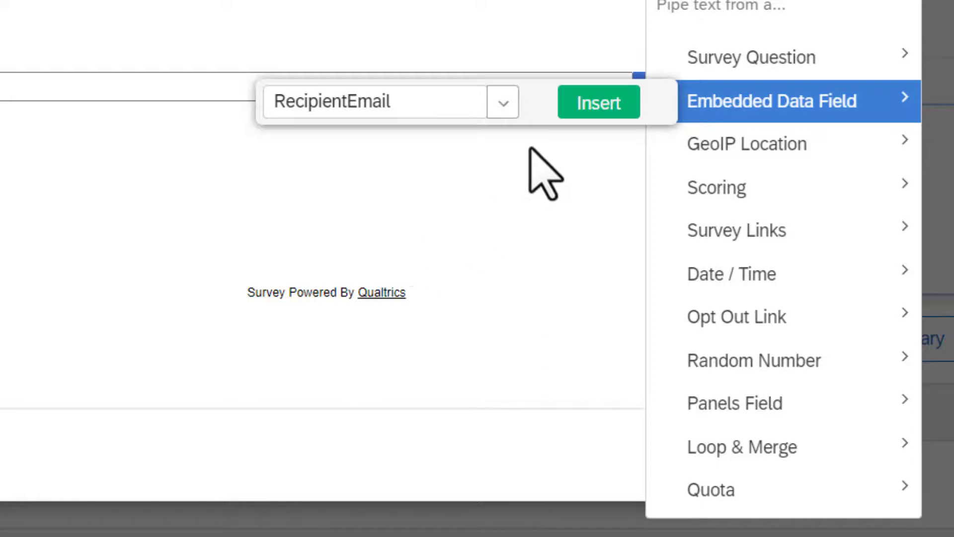
pyautogui.click(596, 105)
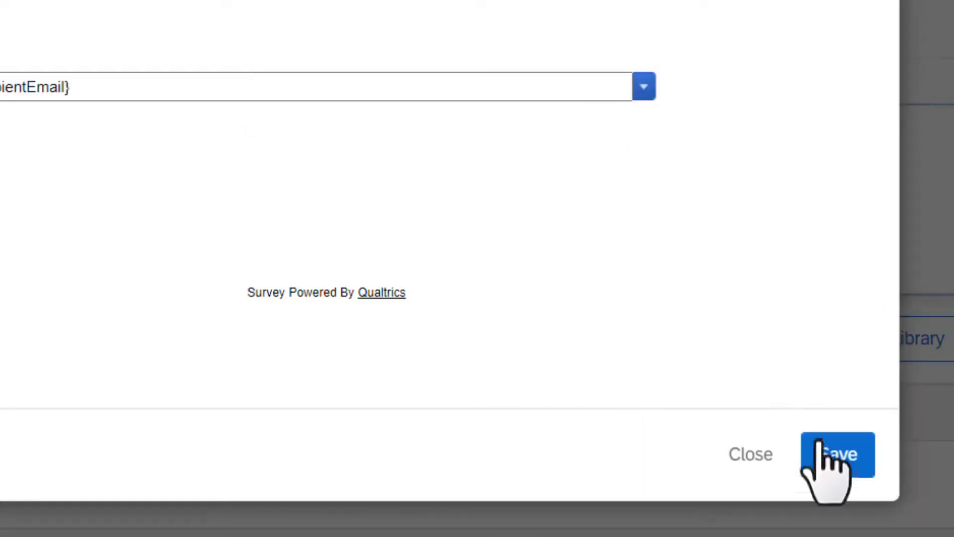
pyautogui.click(753, 462)
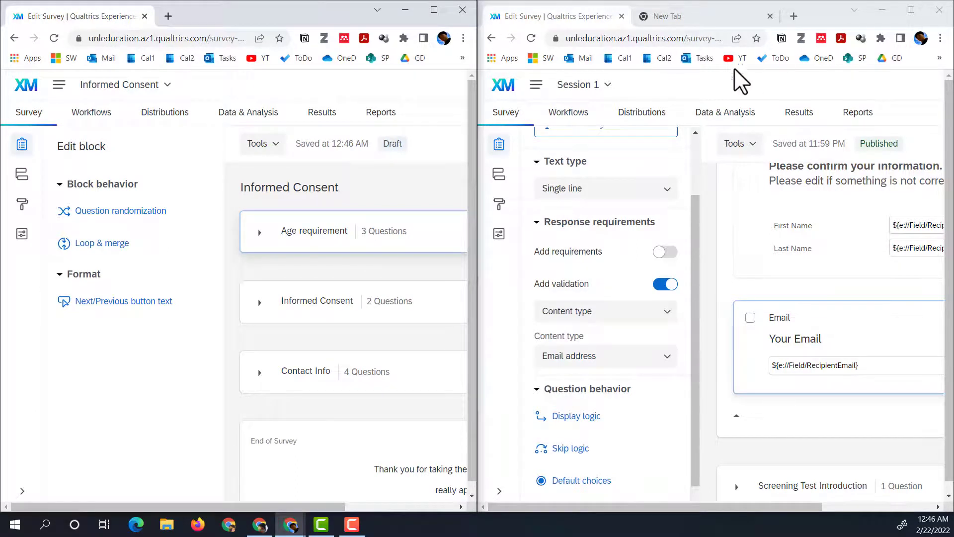
# Step: Customize the Informed Consent flow's End of Survey and select its entire redirect URL
pyautogui.click(21, 175)
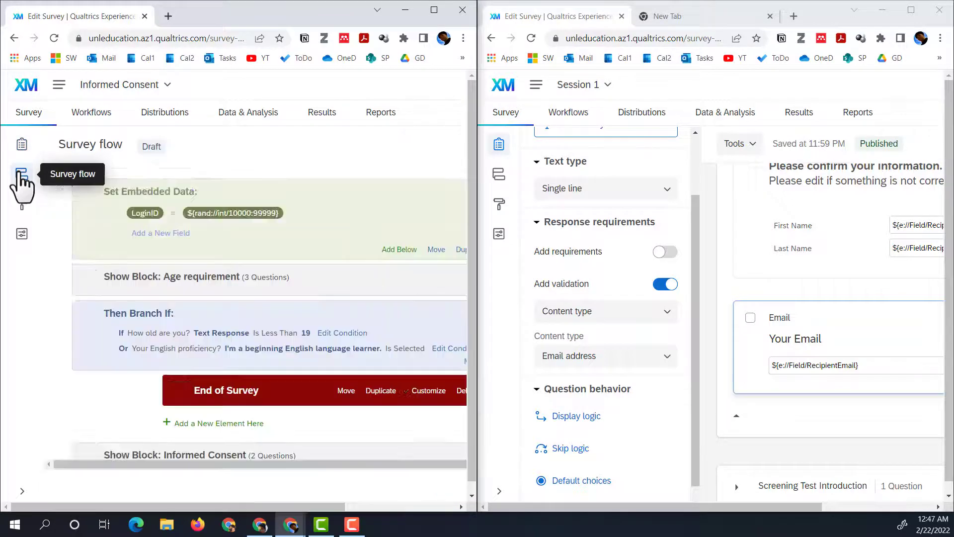
pyautogui.scroll(-5, 355, 198)
pyautogui.scroll(-3, 356, 199)
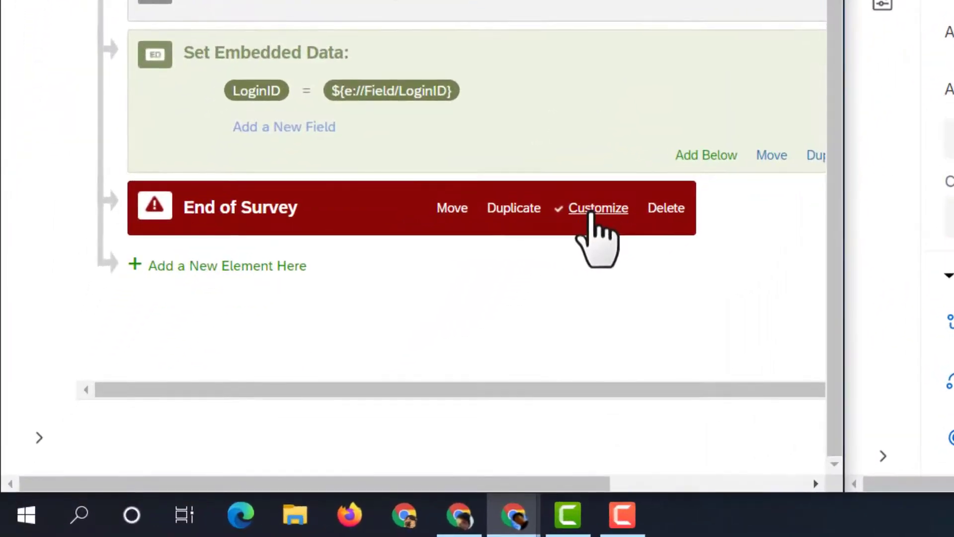
pyautogui.click(479, 277)
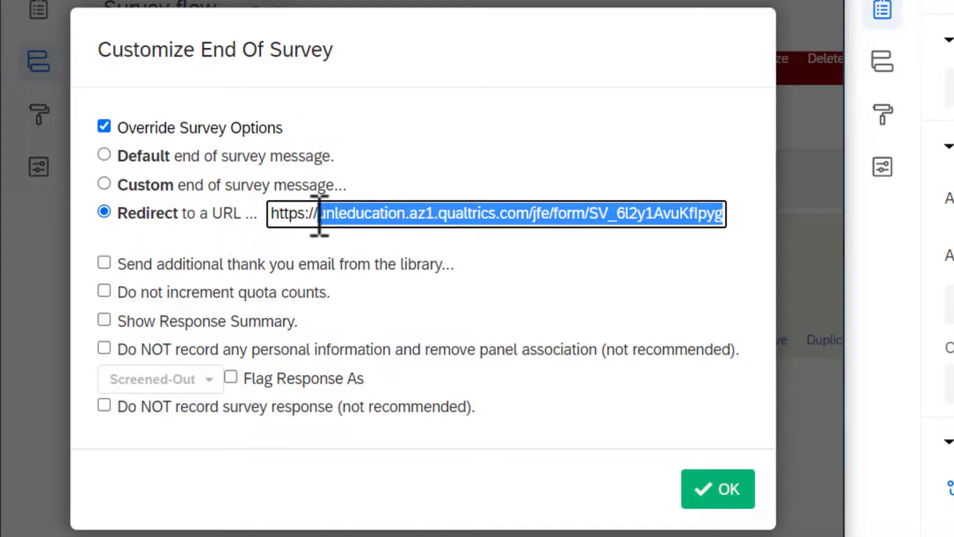
pyautogui.moveTo(275, 213); pyautogui.dragTo(792, 254)
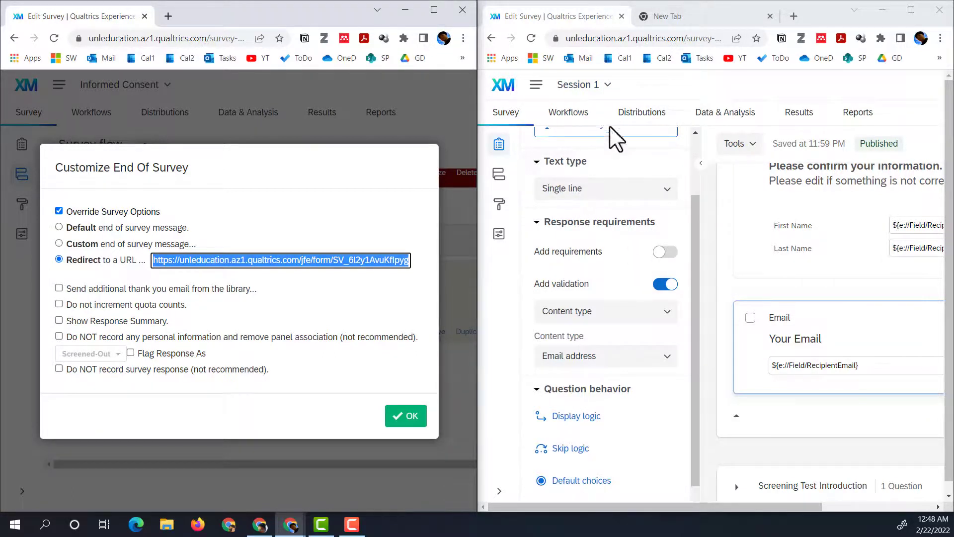
# Step: Copy Session 1's anonymous survey link from Distributions
pyautogui.click(639, 115)
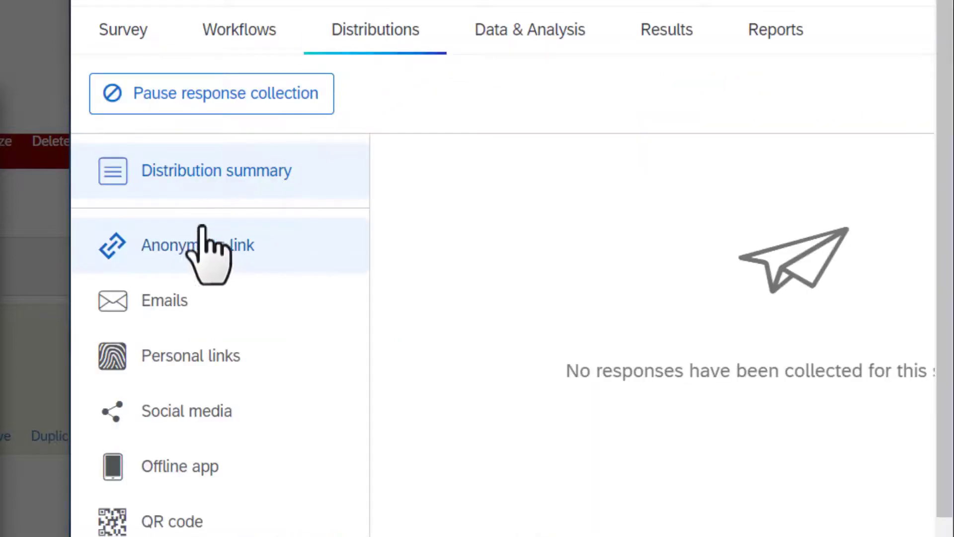
pyautogui.click(200, 240)
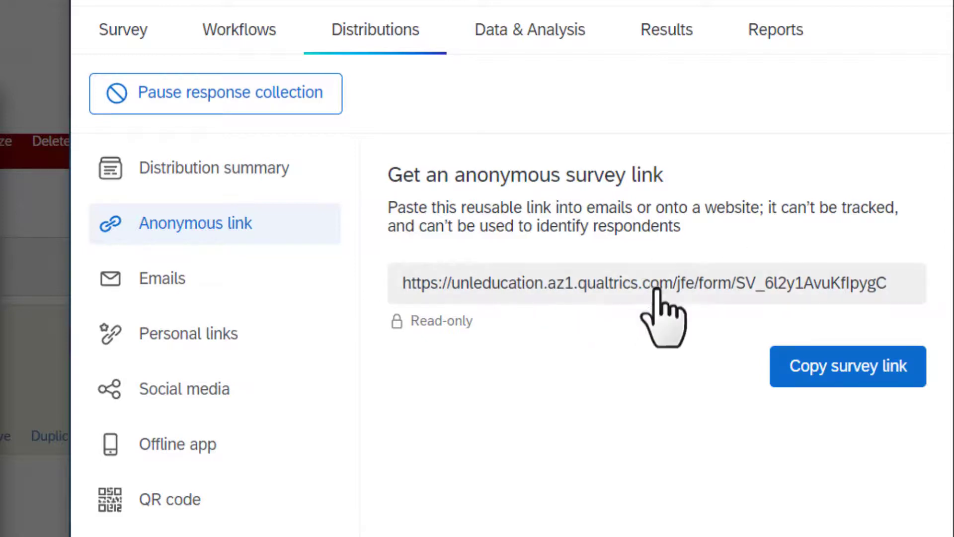
pyautogui.click(815, 375)
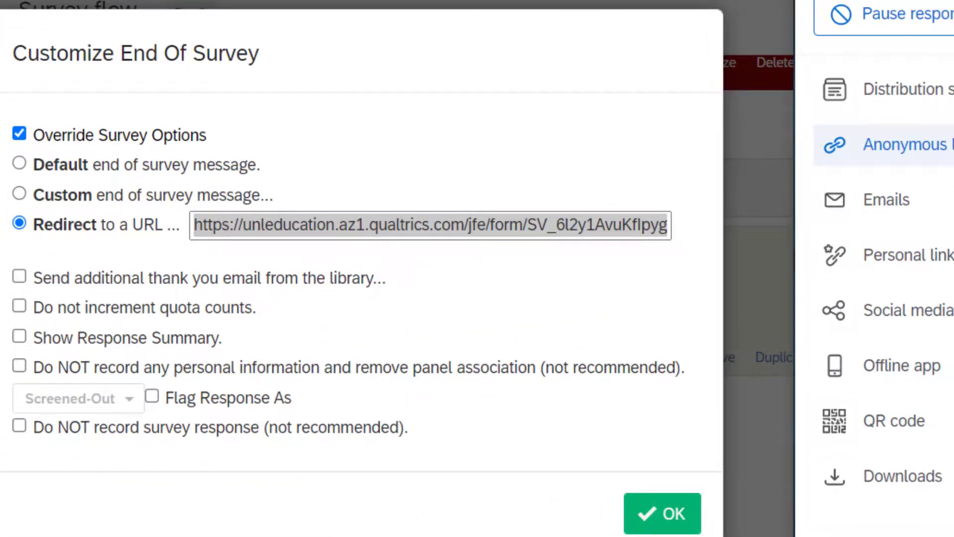
# Step: Extend the redirect URL with ?LoginID=${e://Field/LoginID} after the Session 1 link
pyautogui.hotkey('alt', 'Tab')
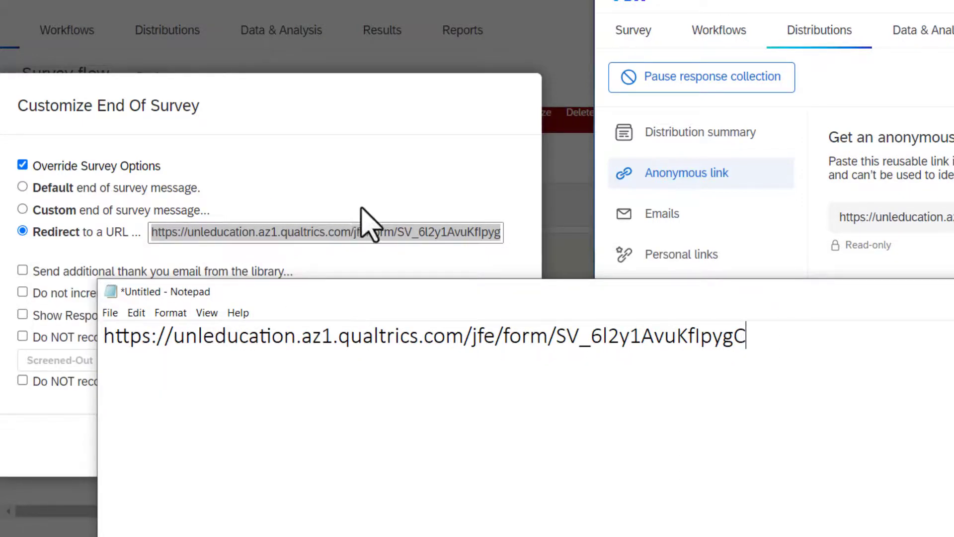
pyautogui.click(493, 231)
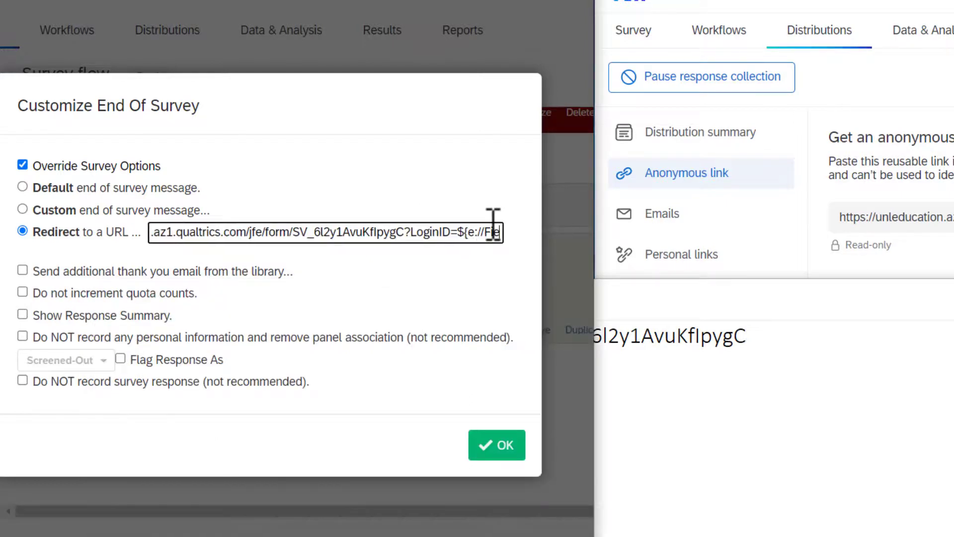
pyautogui.press('Right')
pyautogui.press('Right')
pyautogui.press('Right')
pyautogui.press('Right')
pyautogui.press('Right')
pyautogui.press('Right')
pyautogui.press('Right')
pyautogui.press('Right')
pyautogui.press('Right')
pyautogui.press('Right')
pyautogui.press('Right')
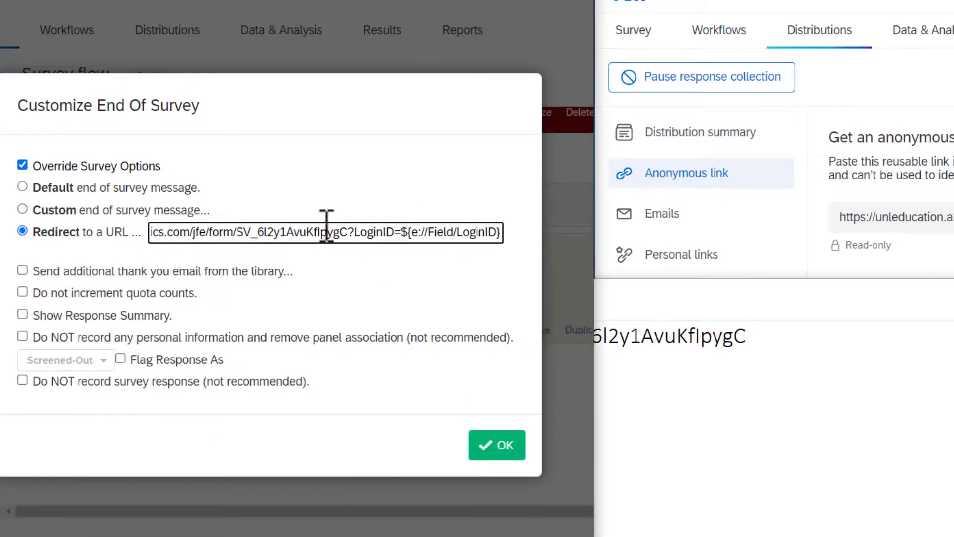
pyautogui.moveTo(352, 232); pyautogui.dragTo(78, 236)
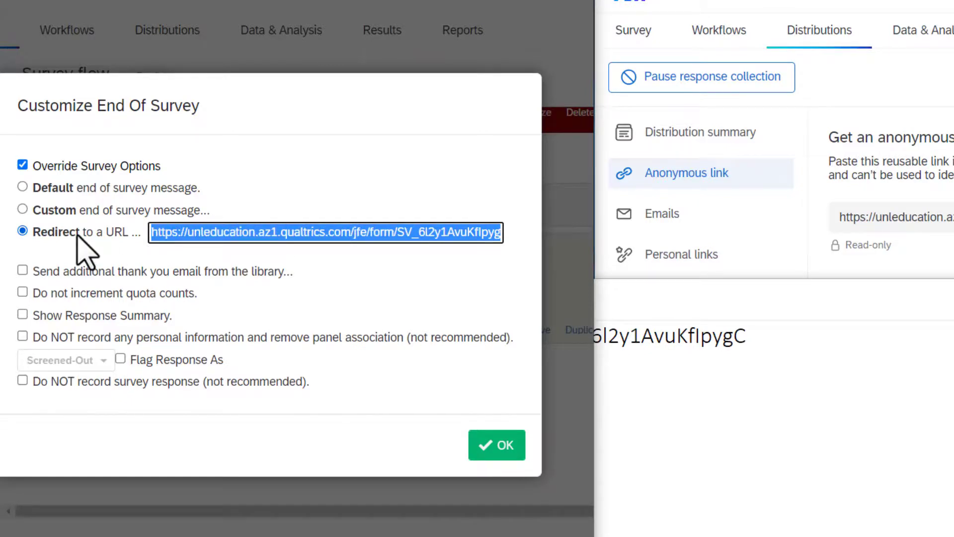
pyautogui.moveTo(78, 236); pyautogui.dragTo(509, 237)
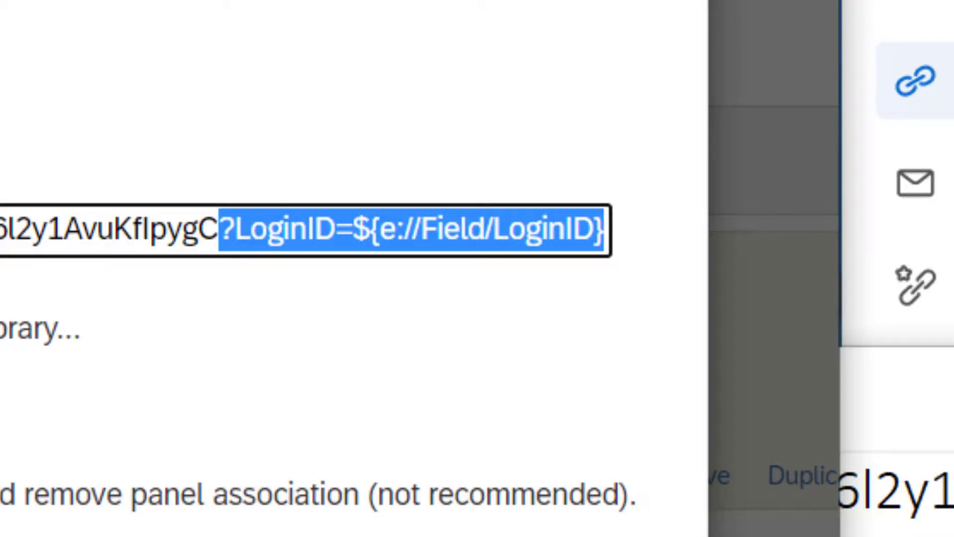
# Step: Move the ?LoginID=${e://Field/LoginID} query string after the survey link in Notepad
pyautogui.press('Delete')
pyautogui.hotkey('ctrl', 'v')
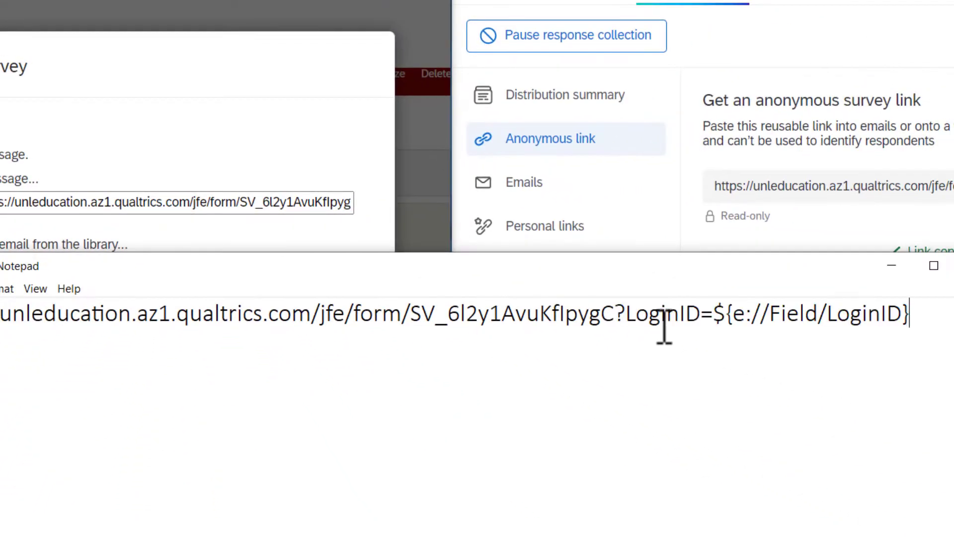
pyautogui.moveTo(616, 316); pyautogui.dragTo(627, 316)
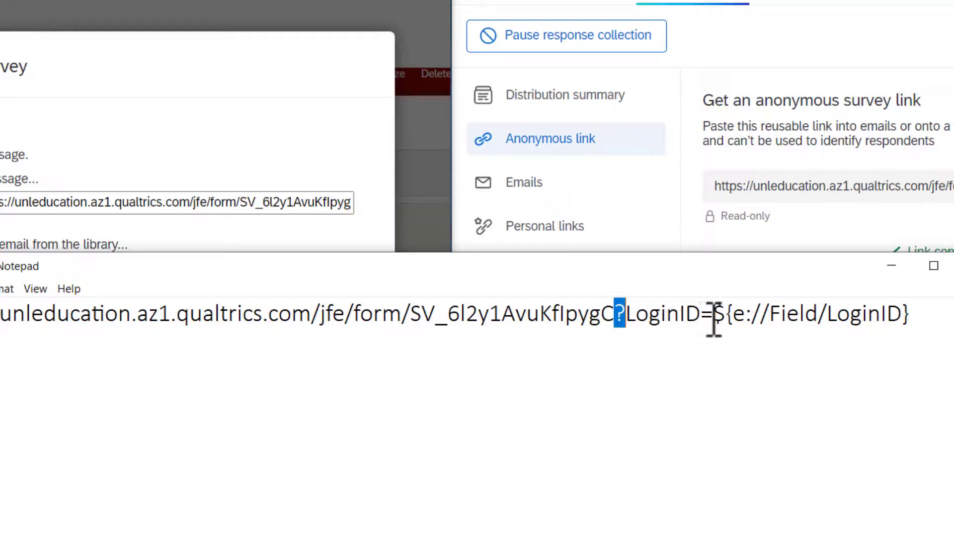
pyautogui.moveTo(716, 317); pyautogui.dragTo(947, 324)
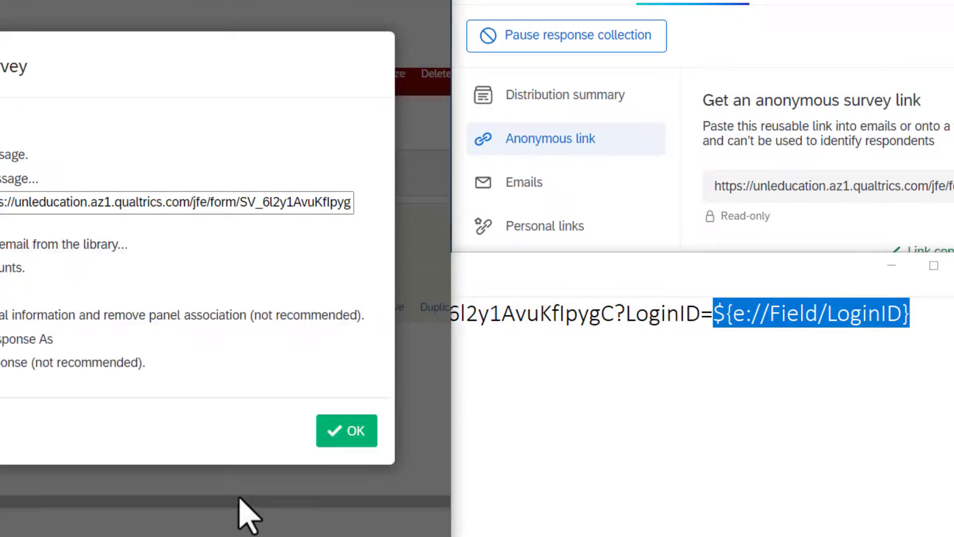
# Step: Reopen End of Survey customization and select the ${e://Field/LoginID} placeholder in Notepad
pyautogui.click(348, 427)
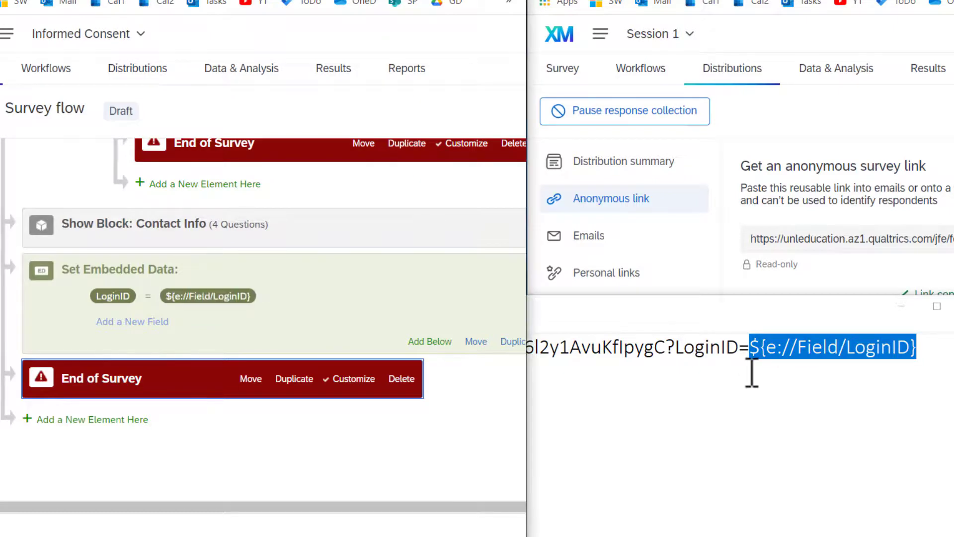
pyautogui.click(350, 379)
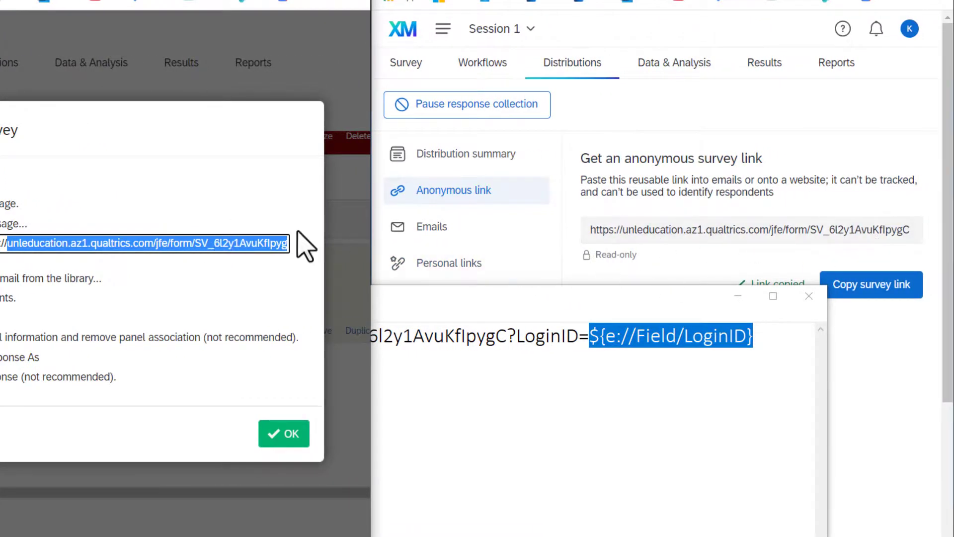
pyautogui.click(267, 243)
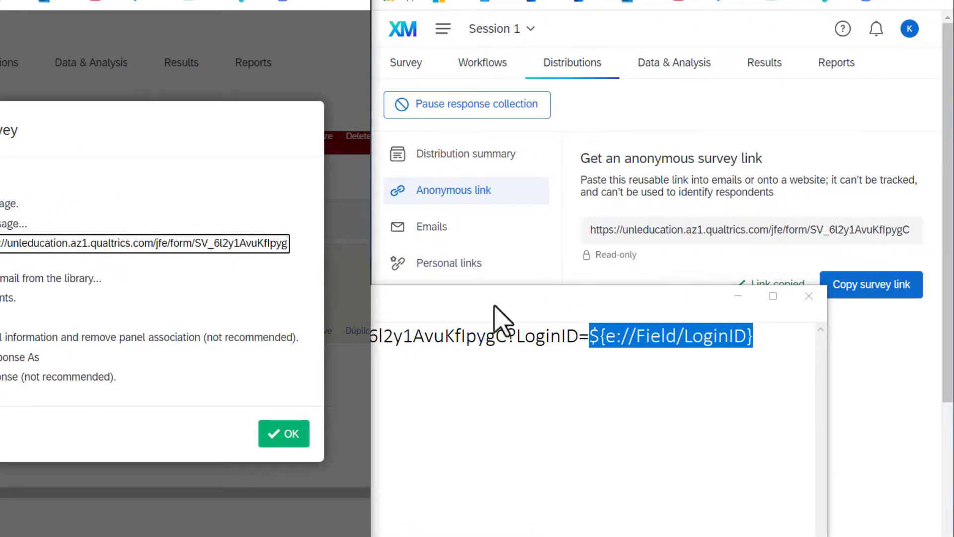
pyautogui.click(593, 339)
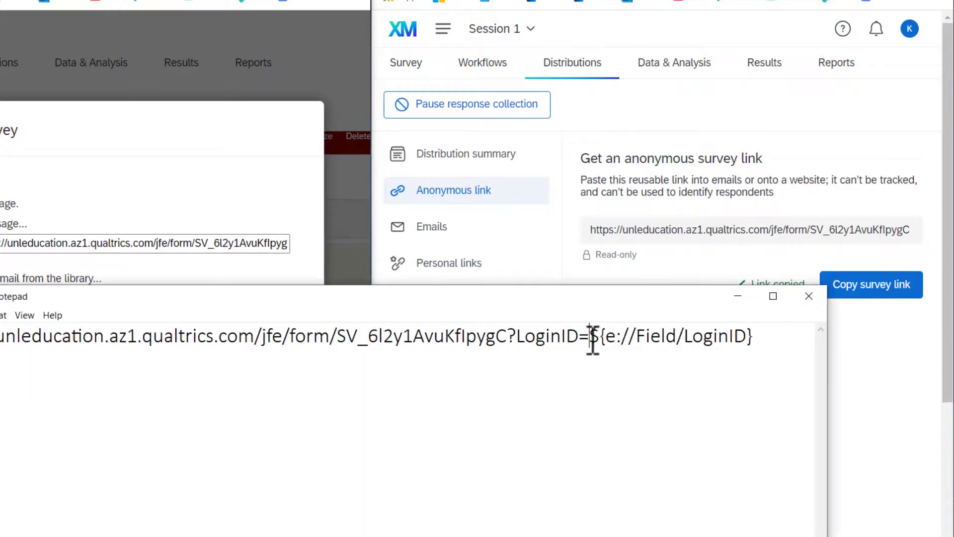
pyautogui.moveTo(584, 339); pyautogui.dragTo(774, 347)
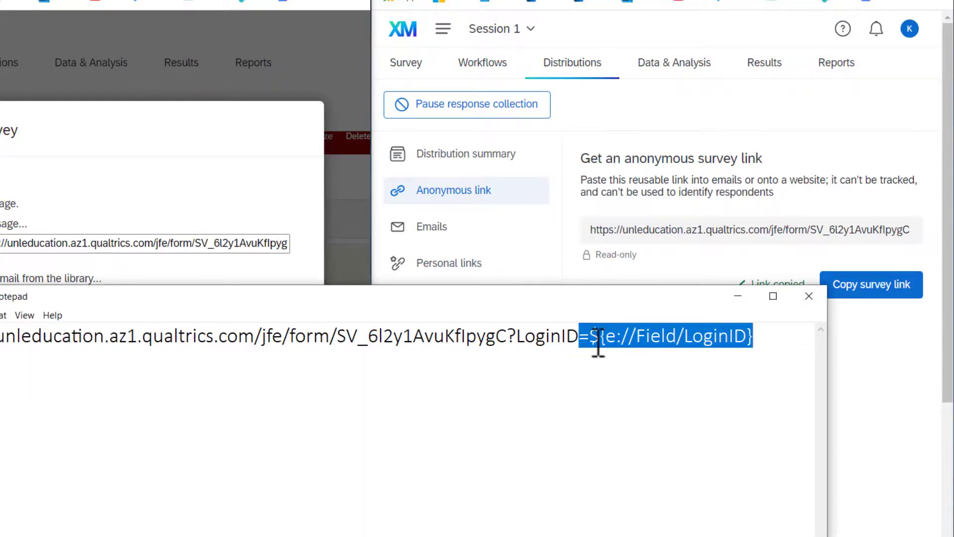
pyautogui.moveTo(595, 342); pyautogui.dragTo(1, 336)
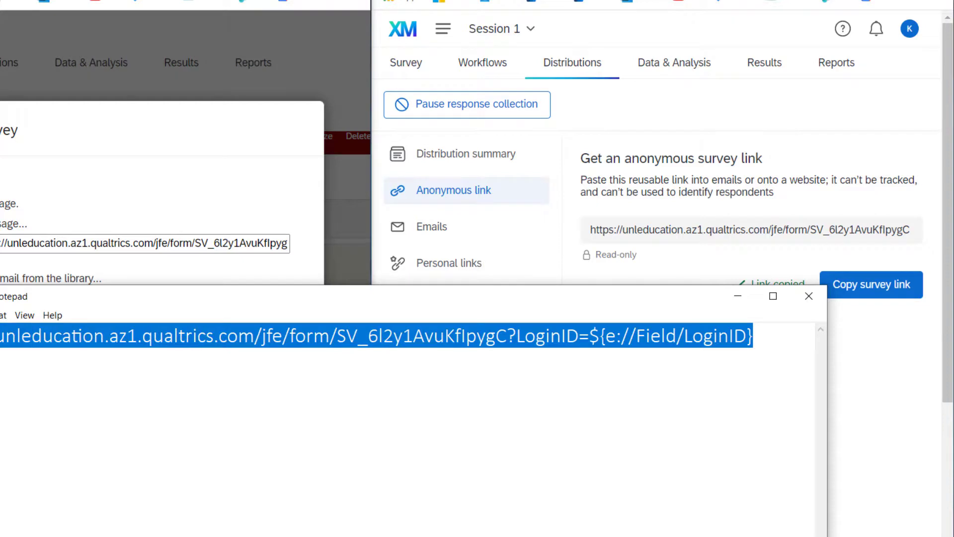
# Step: Select the full Redirect URL in the End of Survey settings and save them with OK
pyautogui.click(86, 243)
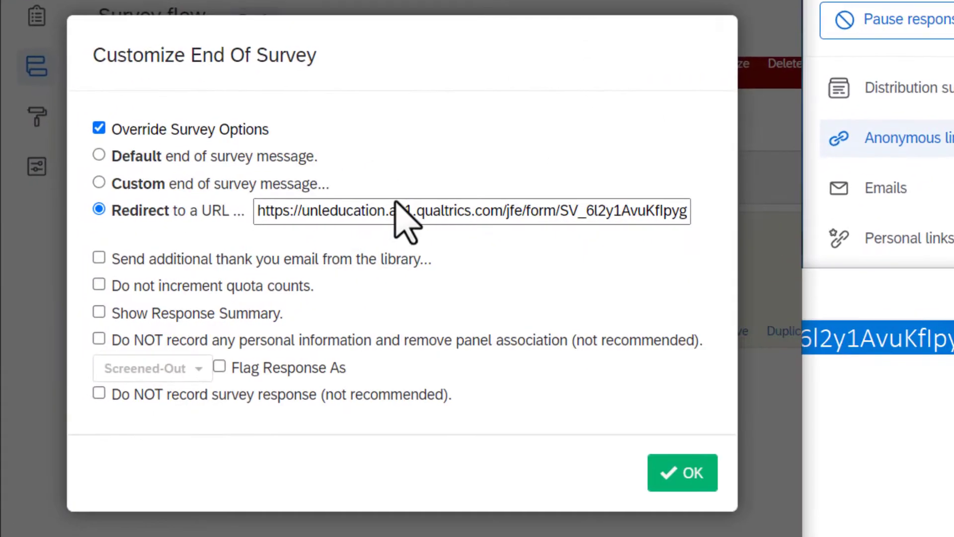
pyautogui.tripleClick(440, 209)
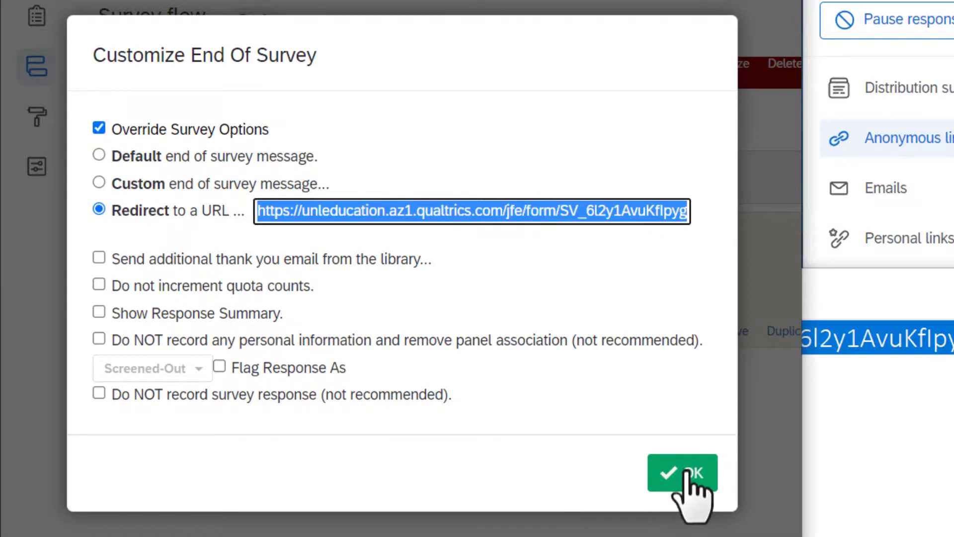
pyautogui.click(687, 471)
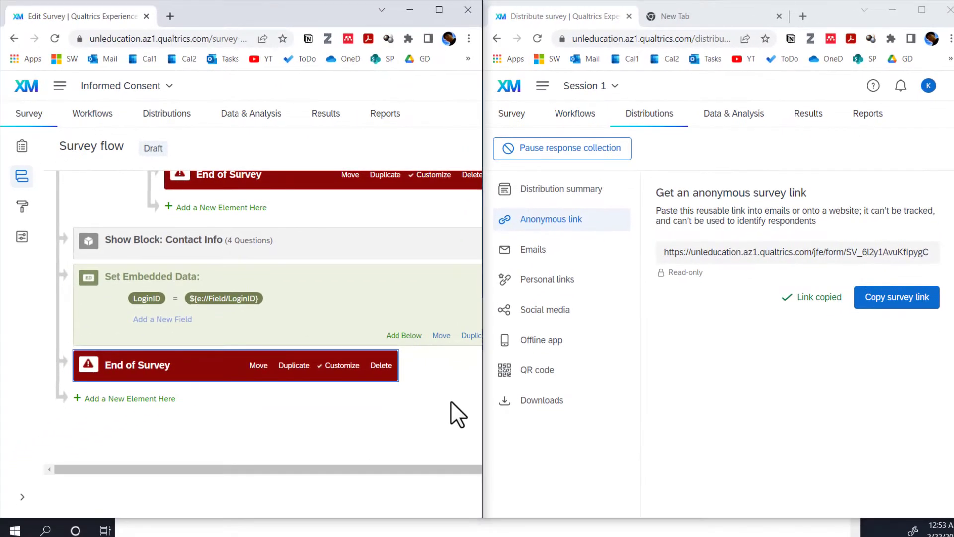
# Step: Copy the Informed Consent survey's anonymous link from its Distributions page
pyautogui.click(169, 114)
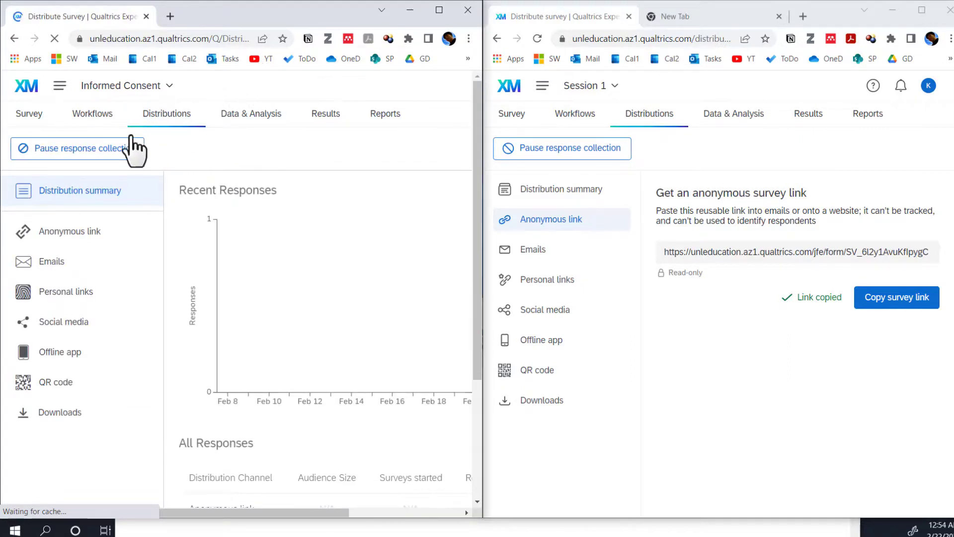
pyautogui.click(65, 232)
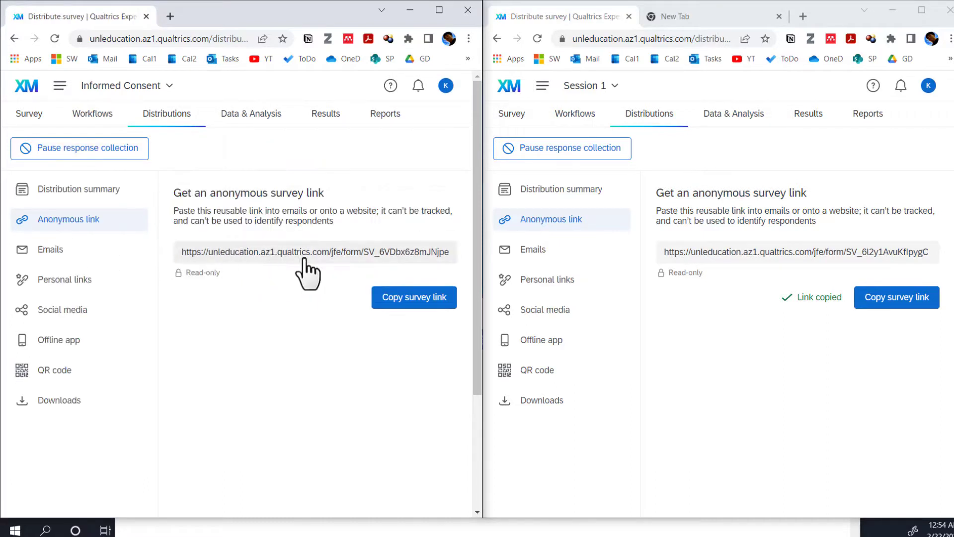
pyautogui.click(393, 298)
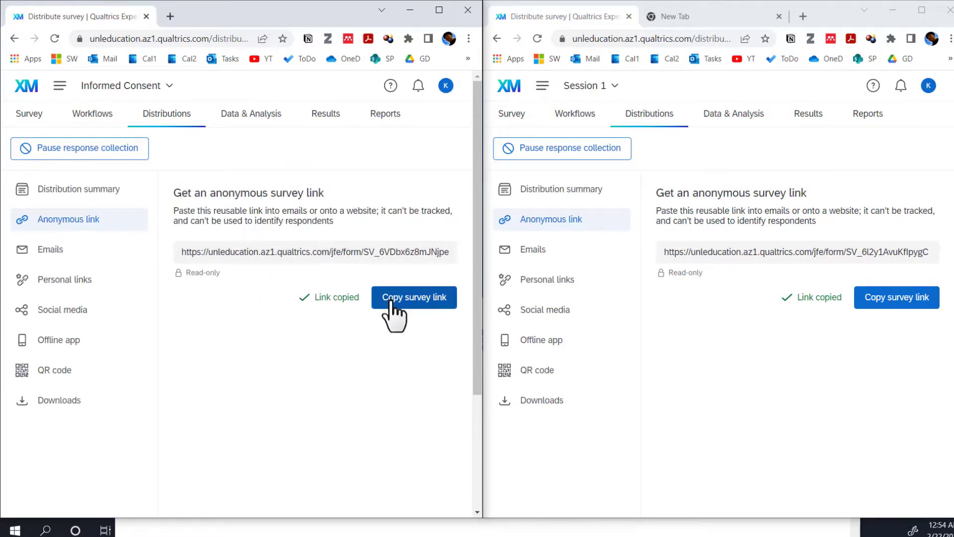
# Step: Load the copied survey link in a new Chrome window and answer the age question
pyautogui.click(169, 23)
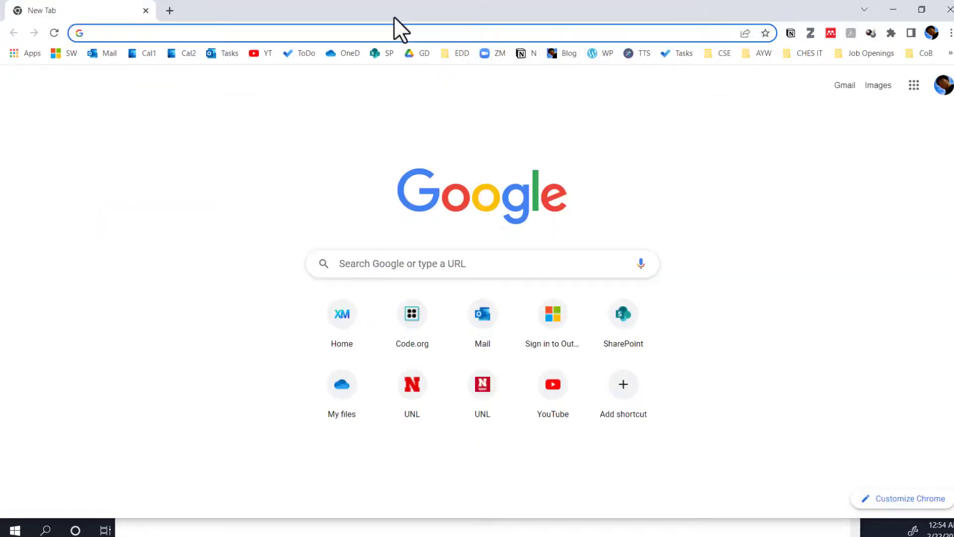
pyautogui.hotkey('ctrl', 'v')
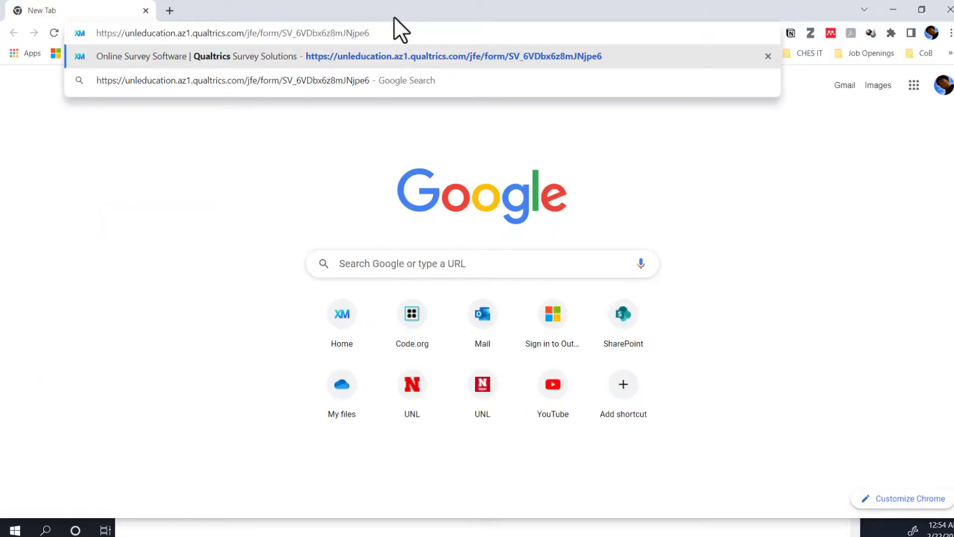
pyautogui.press('Return')
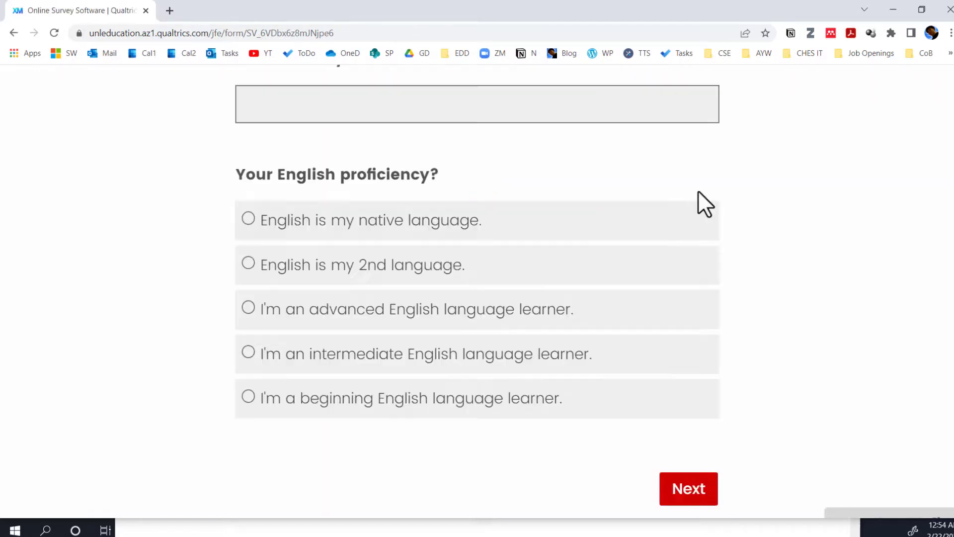
pyautogui.scroll(1, 399, 161)
pyautogui.scroll(1, 399, 162)
pyautogui.click(406, 226)
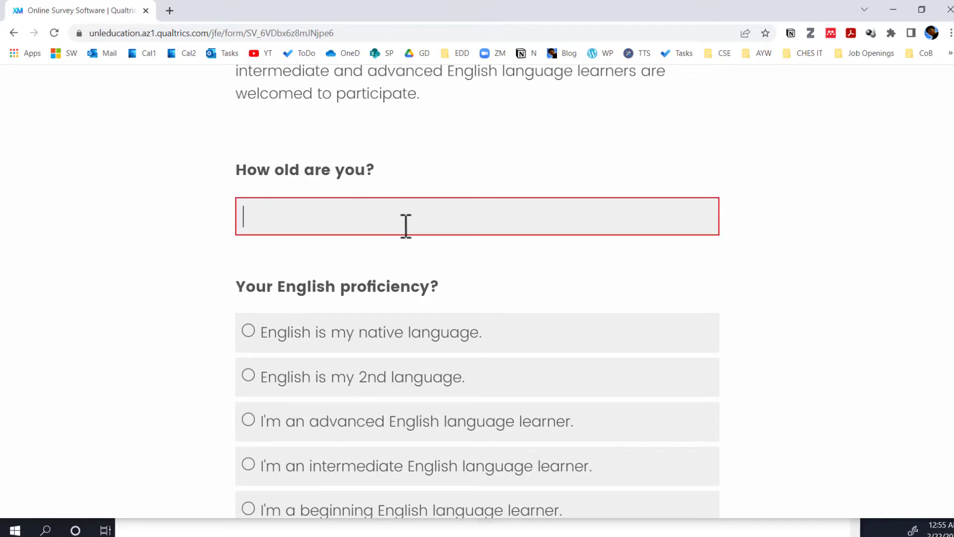
pyautogui.scroll(-15, 505, 354)
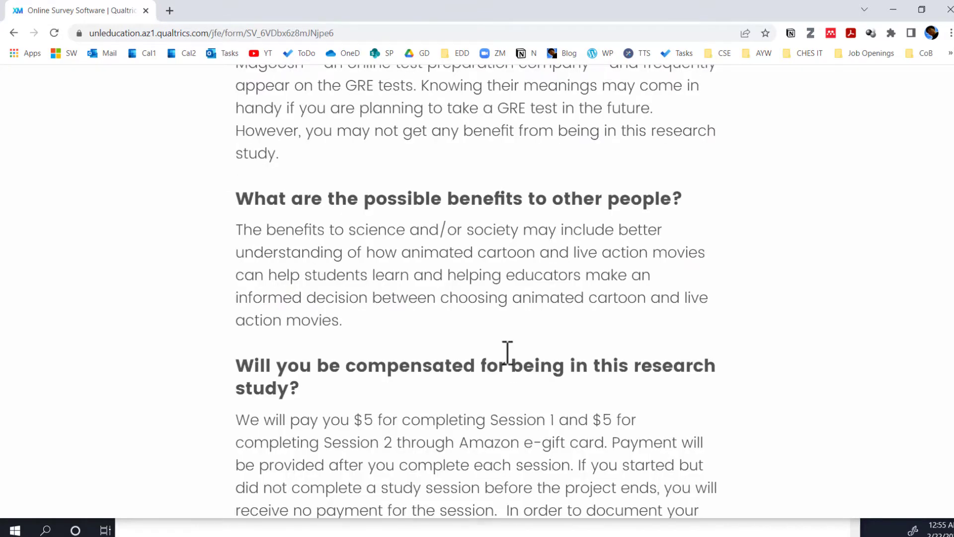
pyautogui.scroll(-15, 505, 351)
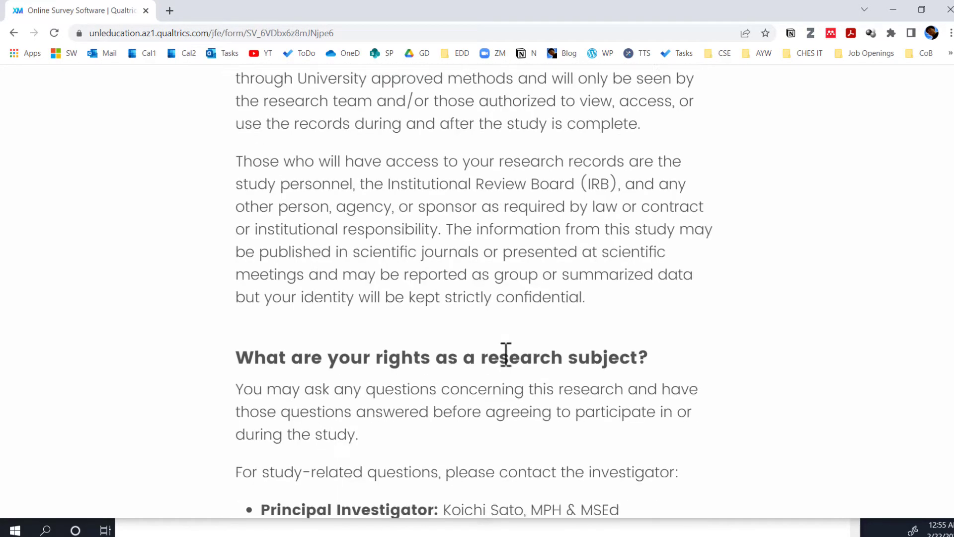
# Step: Enter a test first name, last name and e-mail address, then submit the survey
pyautogui.click(407, 203)
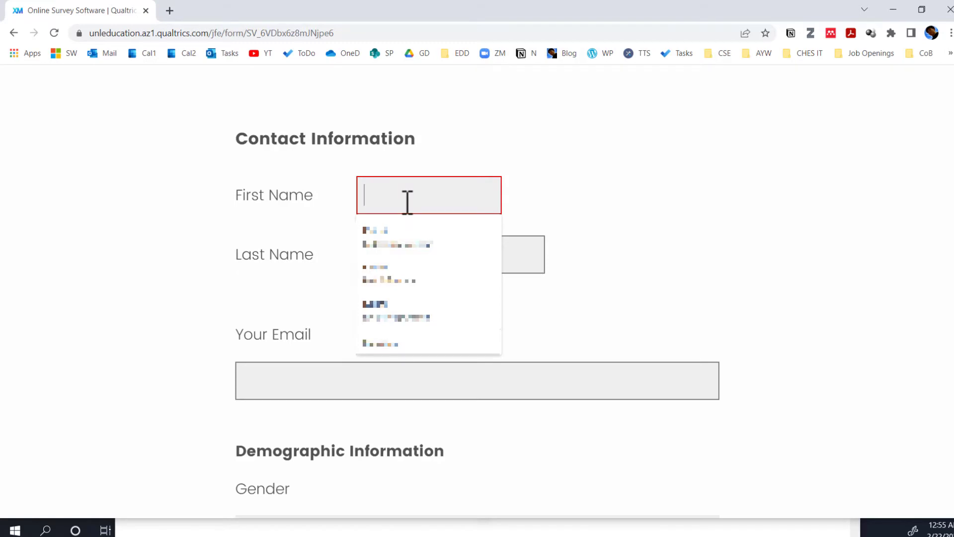
pyautogui.write('Cosmo')
pyautogui.press('Tab')
pyautogui.write('K')
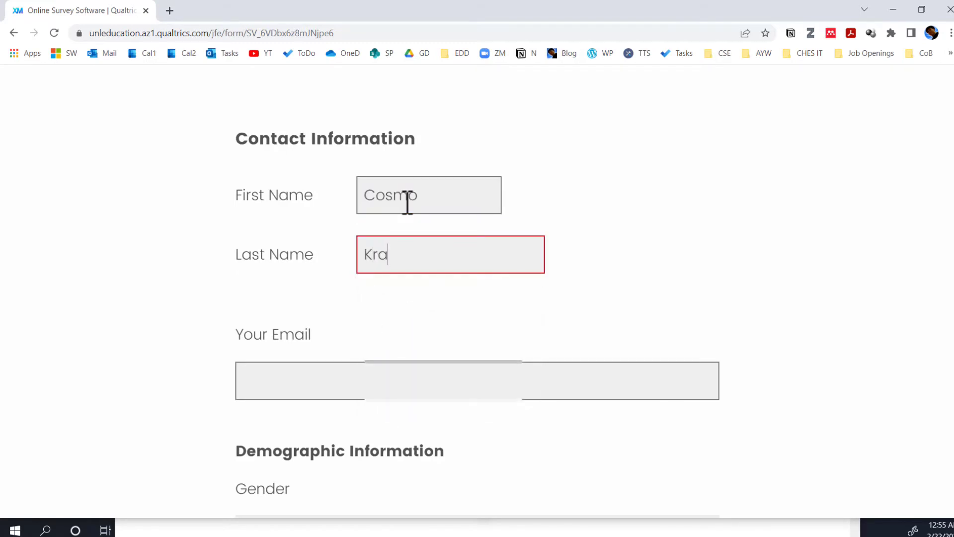
pyautogui.click(298, 373)
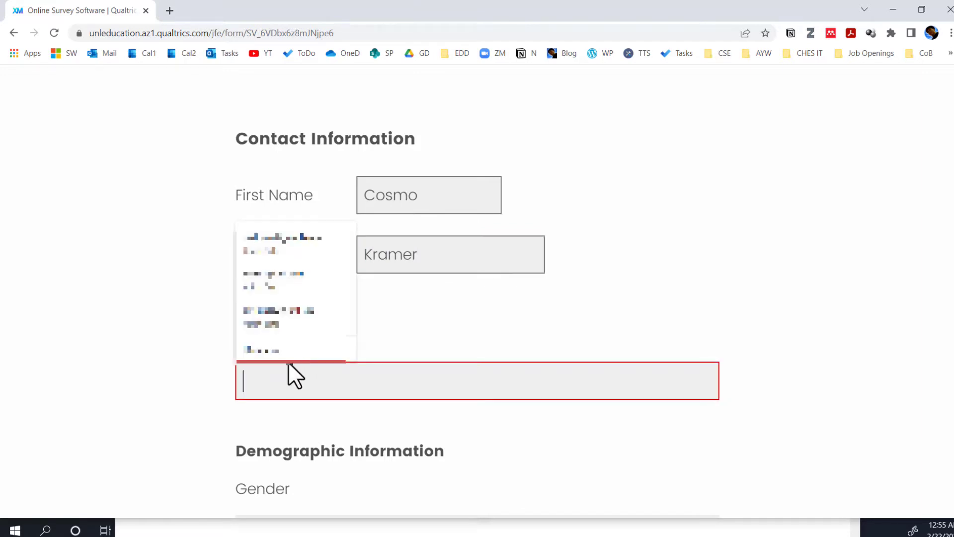
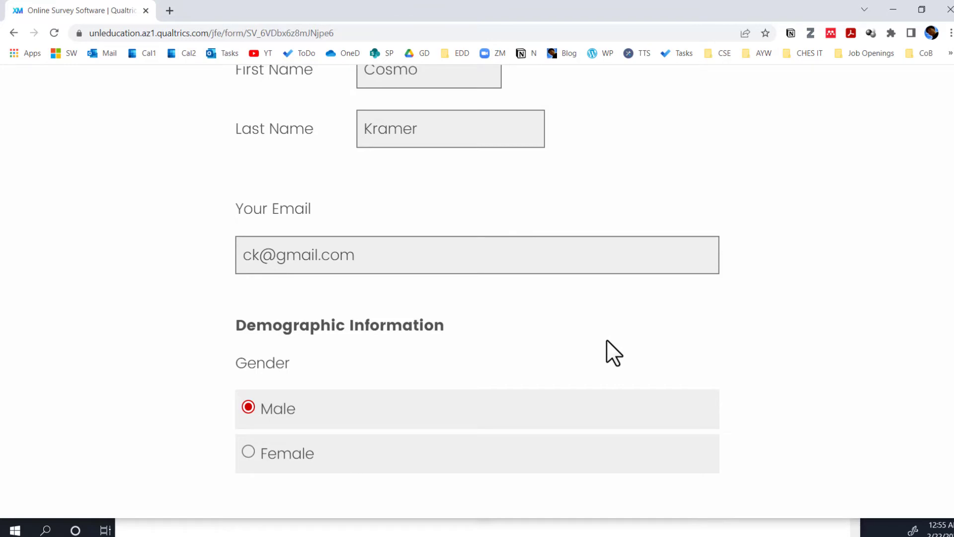
pyautogui.scroll(2, 607, 342)
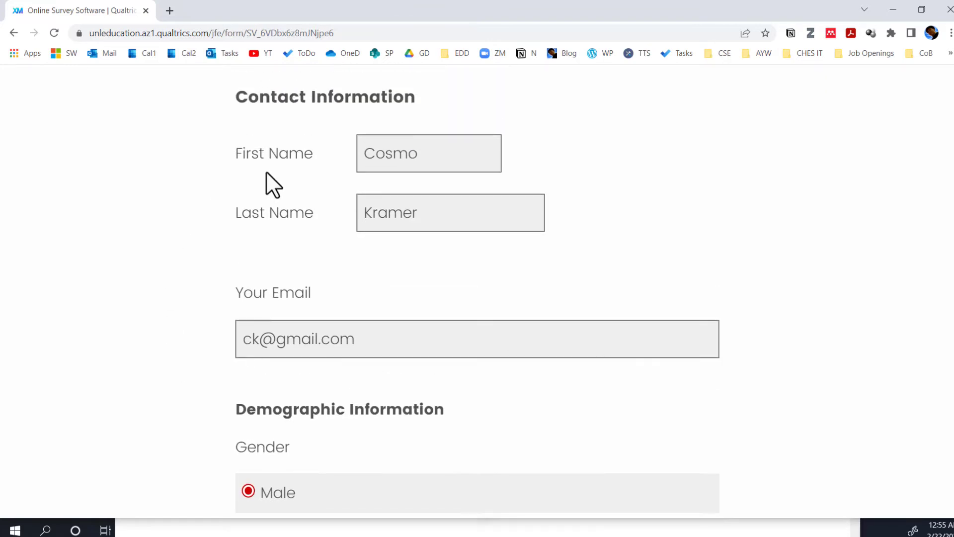
pyautogui.scroll(-3, 606, 324)
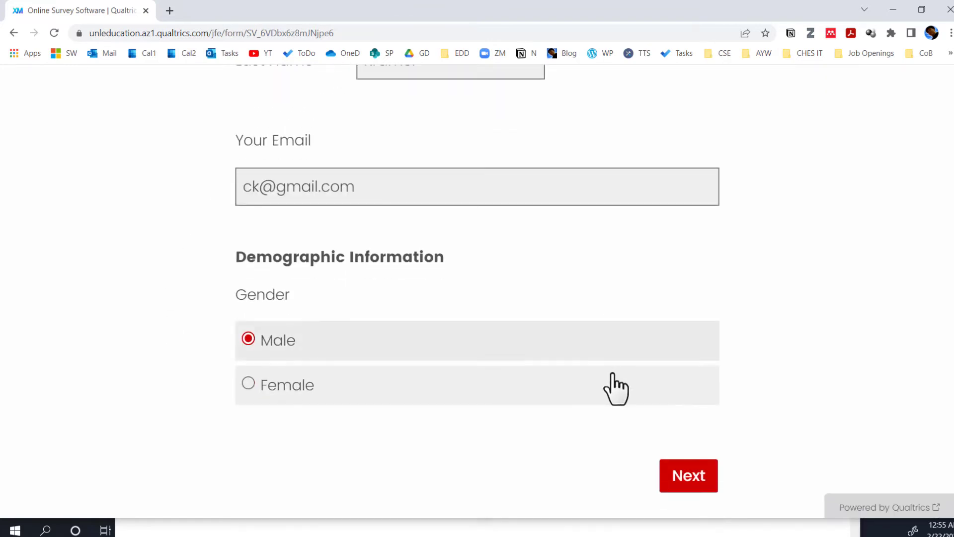
pyautogui.click(687, 482)
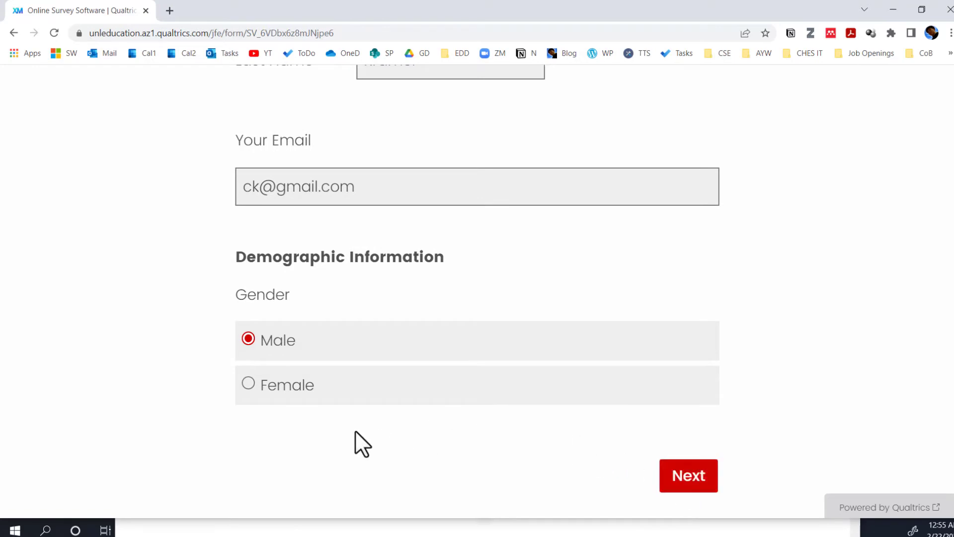
pyautogui.scroll(1, 354, 430)
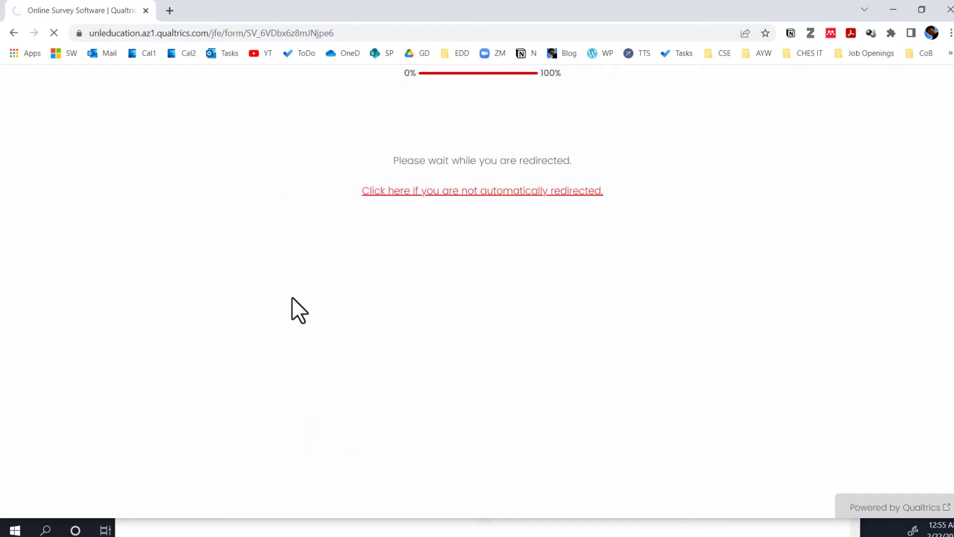